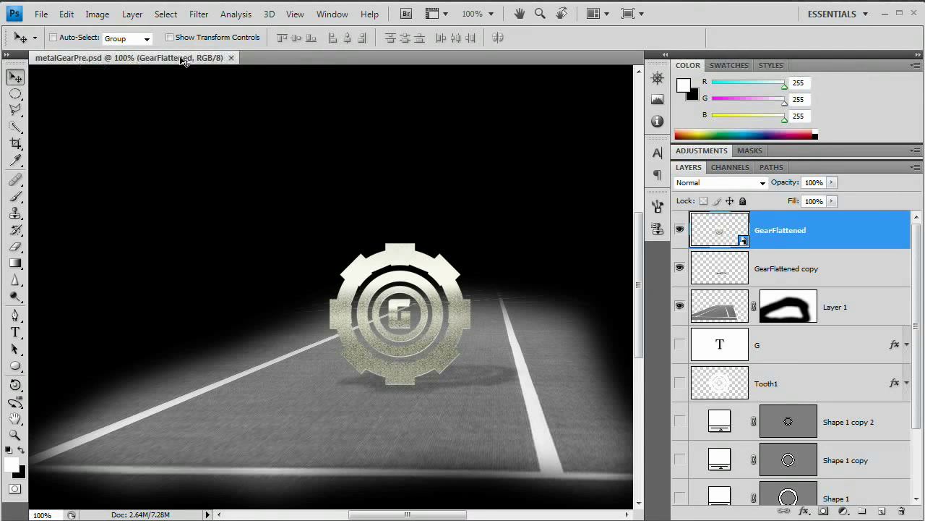
- Create a new document 1280 pixels wide and 720 pixels high
left_click(41, 15)
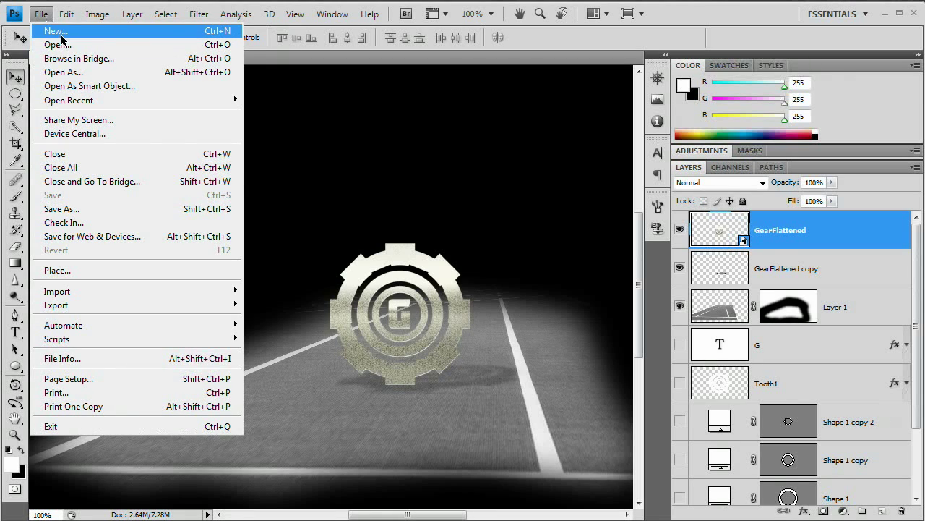
left_click(61, 31)
double_click(434, 241)
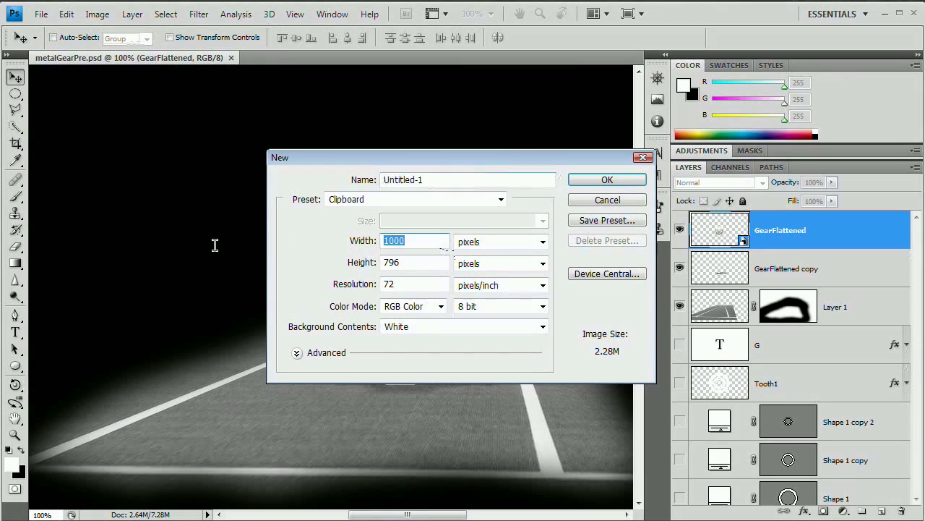
type("1280")
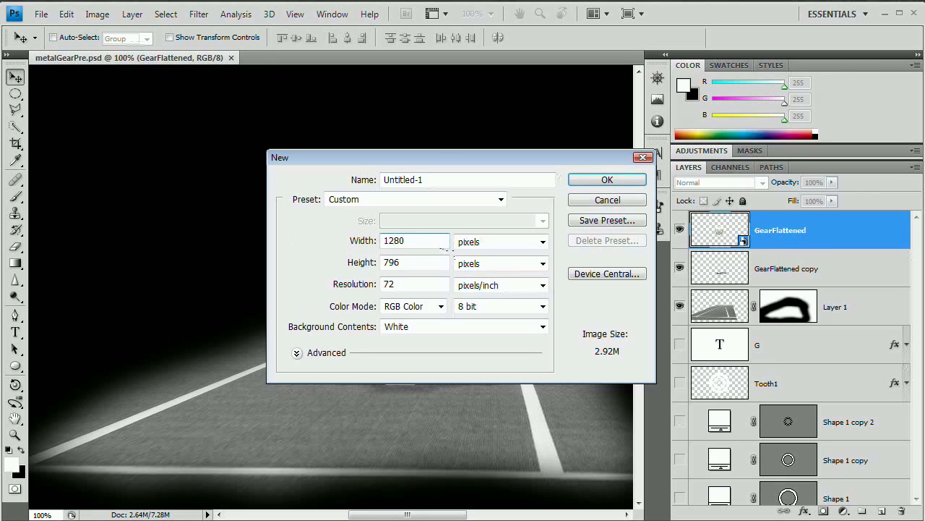
key("Tab")
type("720")
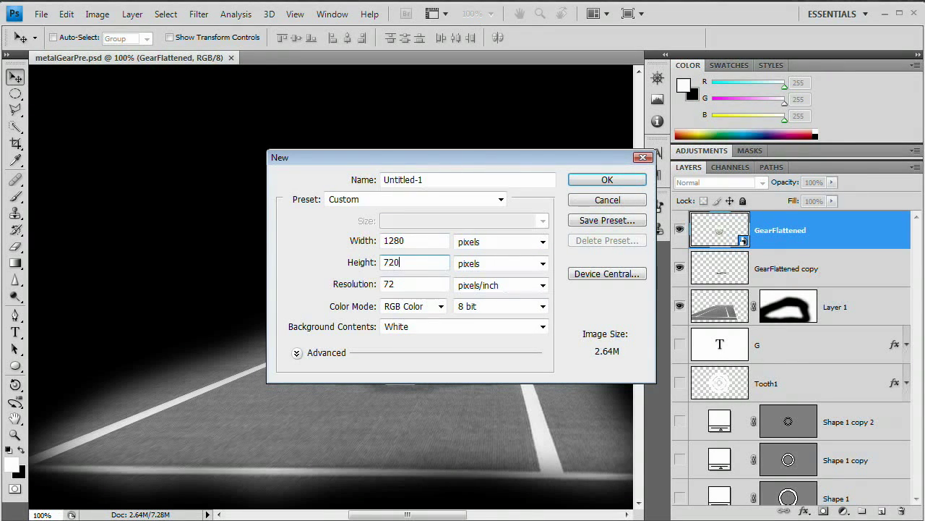
left_click(635, 180)
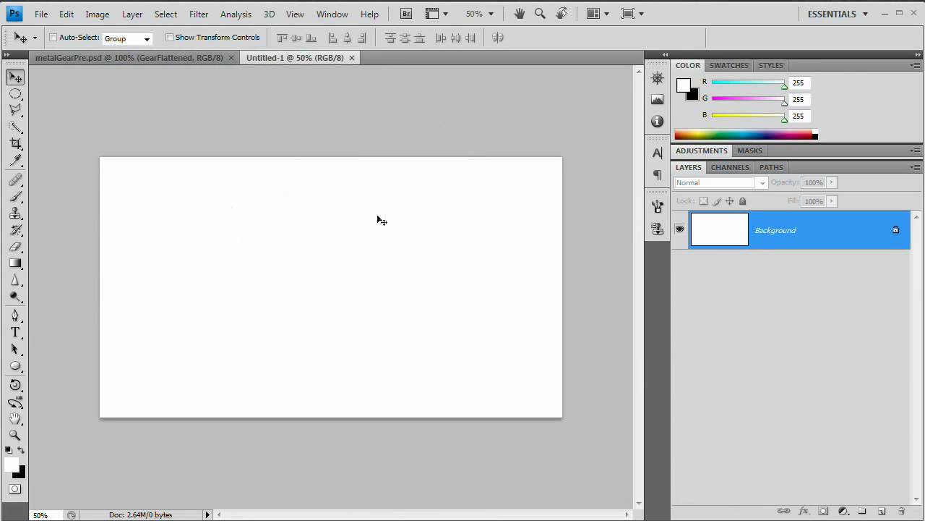
- Fill the Background layer with black, keeping white as the foreground colour and black as the background colour
key("ctrl+BackSpace")
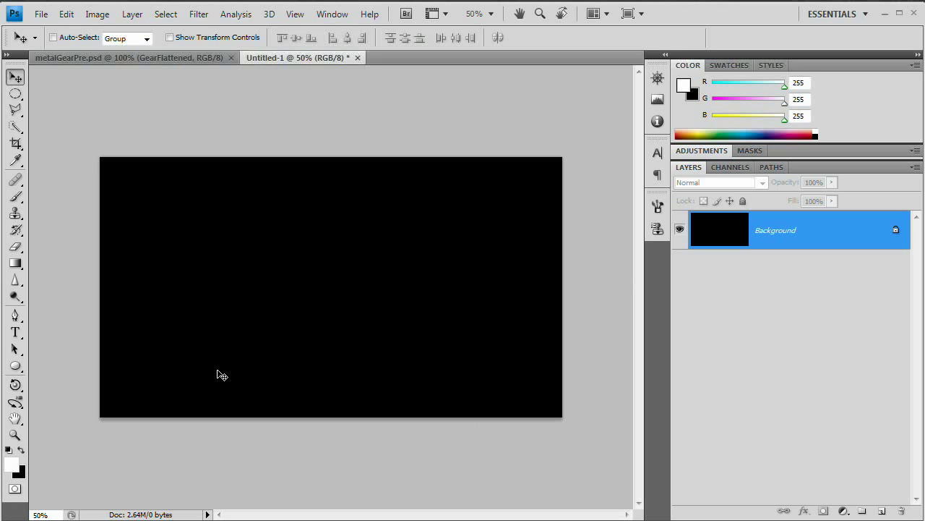
key("x")
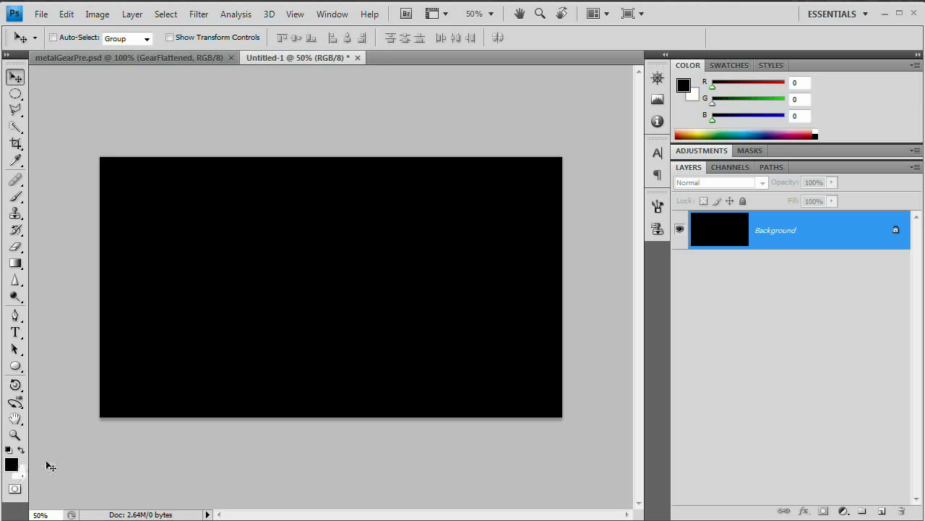
key("x")
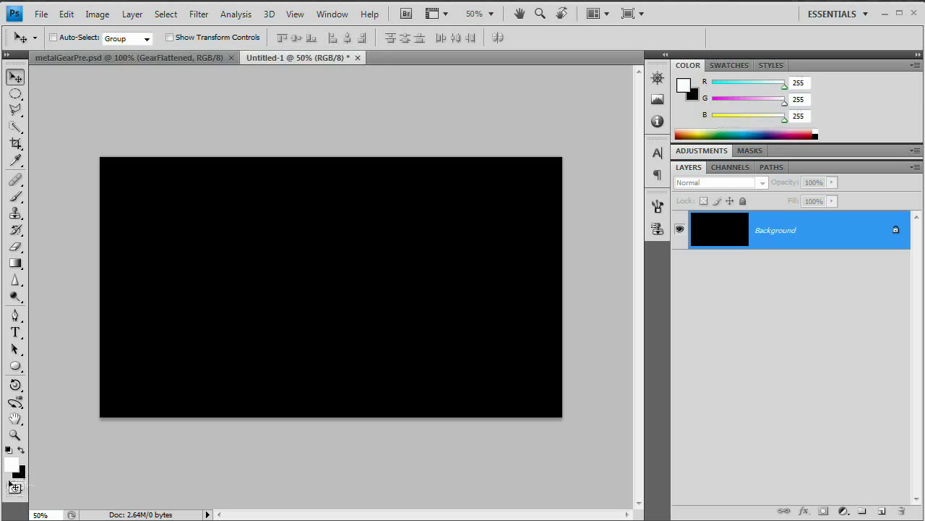
- Draw a white circle shape layer with the Ellipse tool, centred at about X 723 px, Y 411 px
left_click(22, 370)
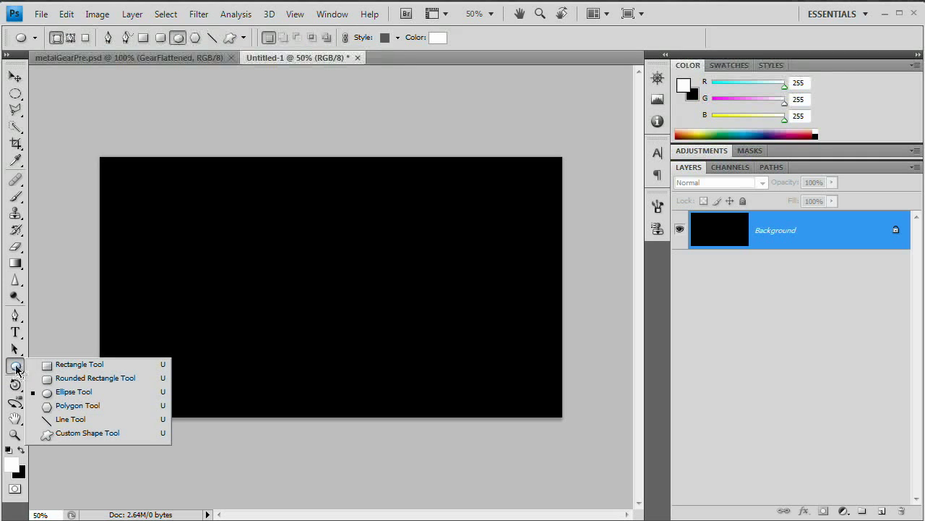
left_click(67, 393)
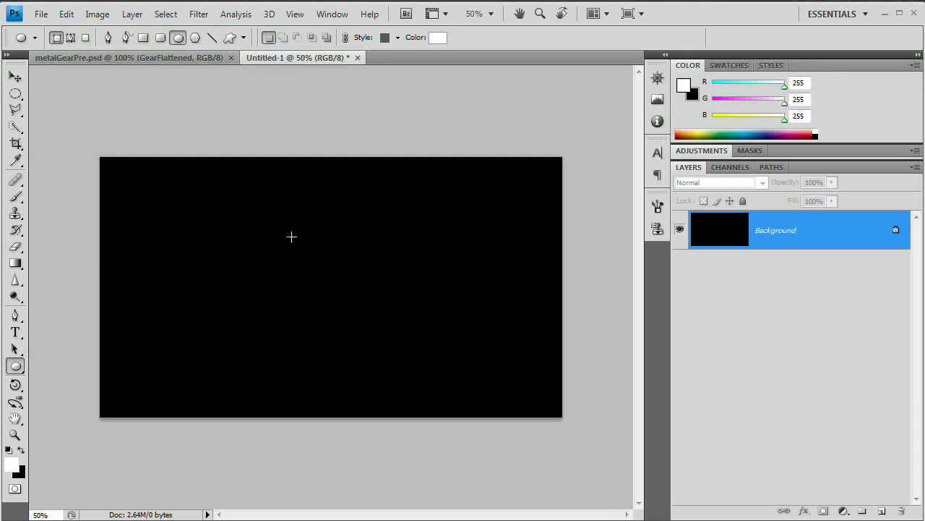
left_click_drag(281, 225, 444, 368)
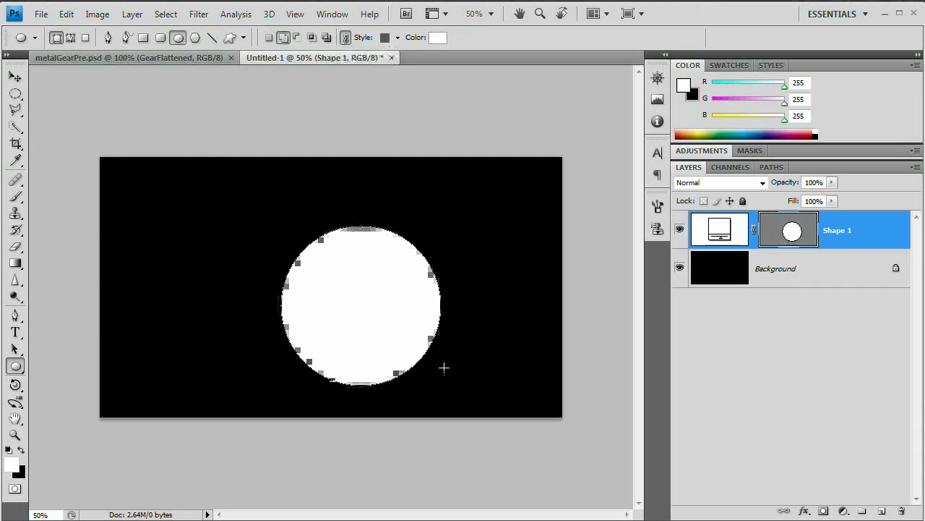
key("Return")
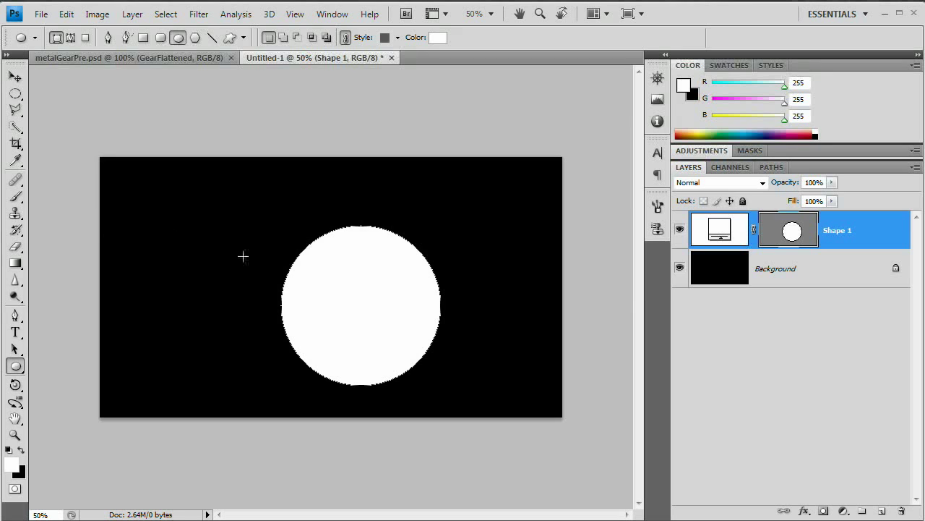
- Select the circle's path with the Path Selection tool and paste a copy of it in place on the same shape layer
key("a")
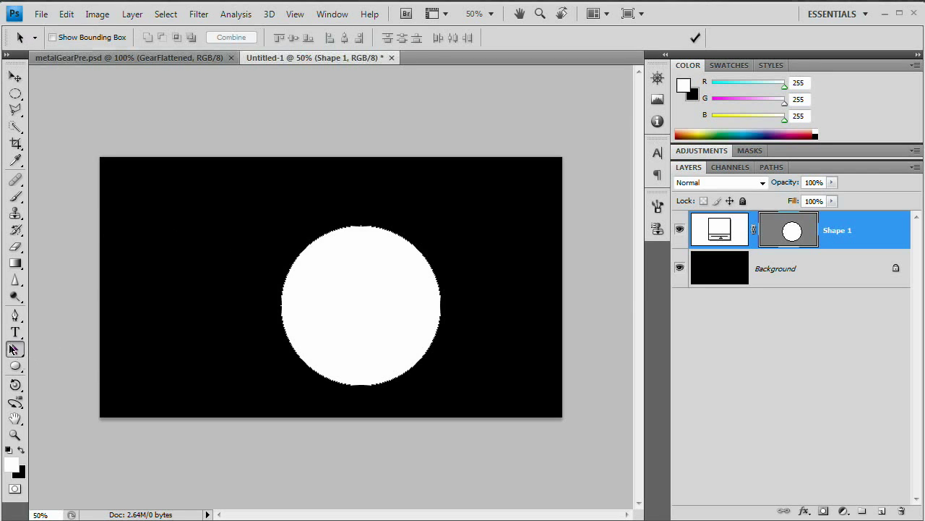
left_click(14, 350)
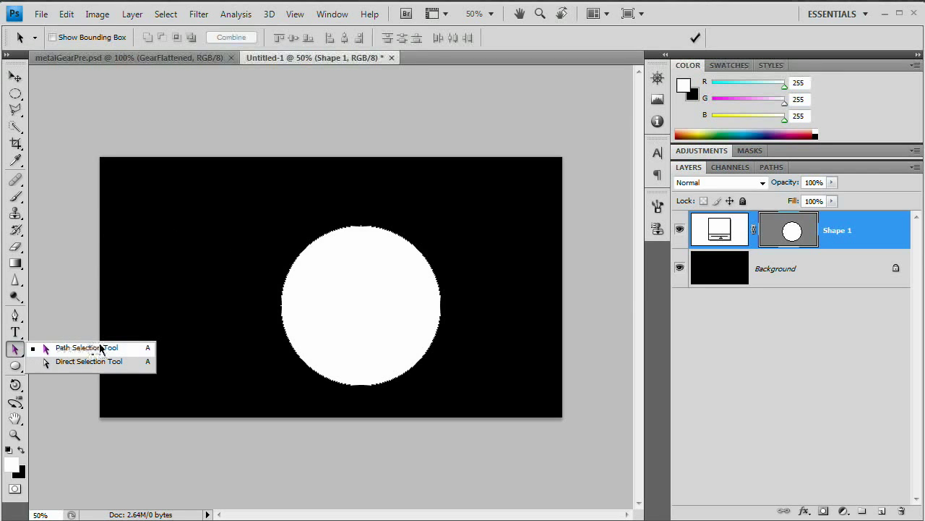
left_click(61, 350)
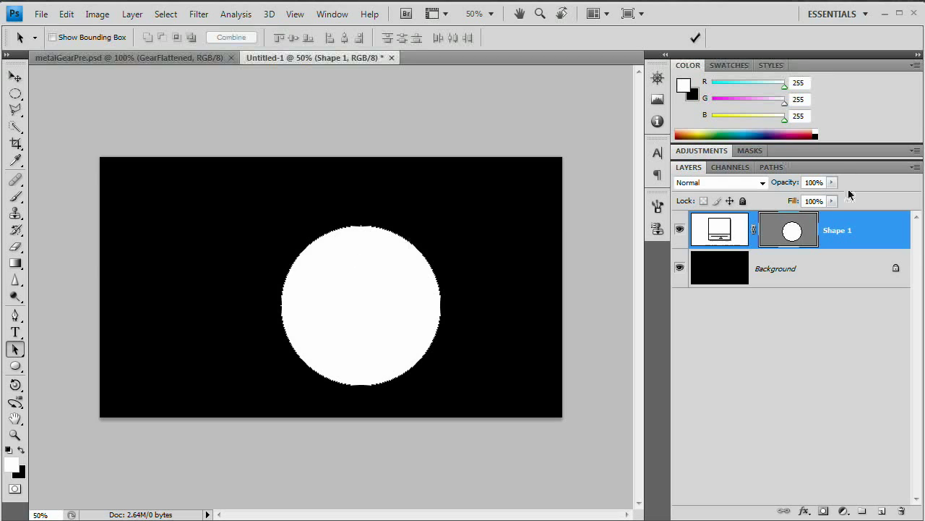
left_click(791, 232)
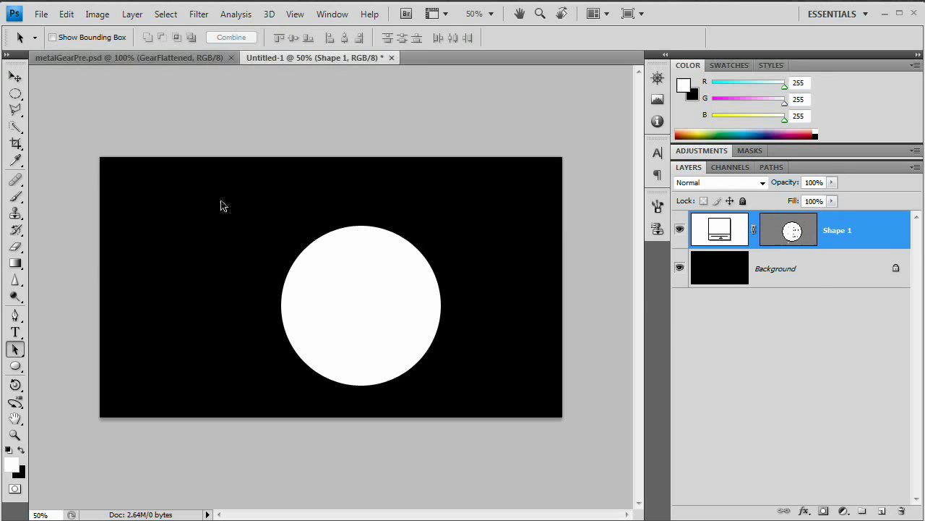
left_click(396, 344)
left_click(690, 326)
left_click(796, 230)
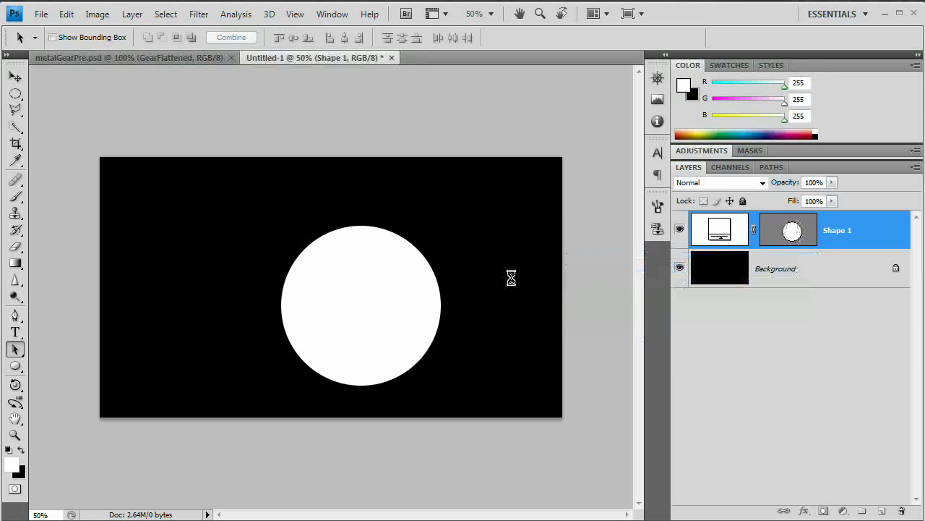
left_click_drag(246, 205, 490, 402)
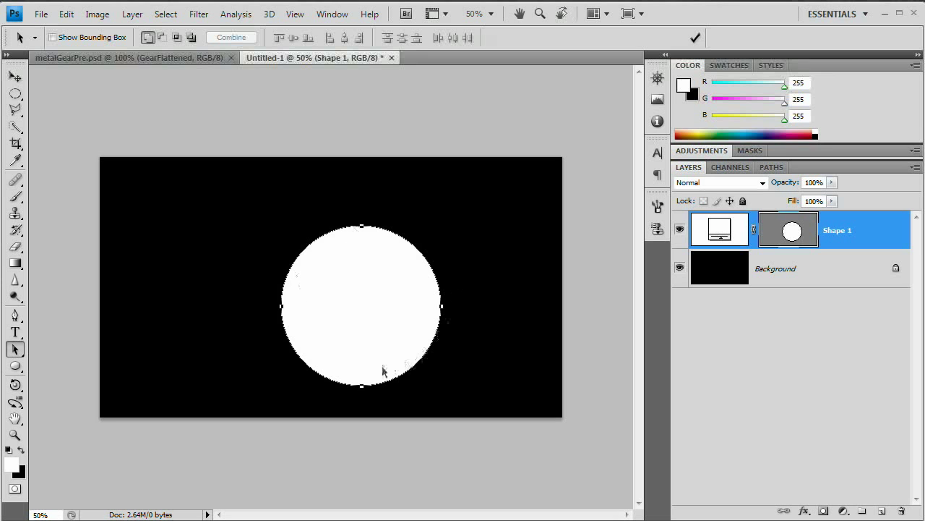
key("ctrl+plus")
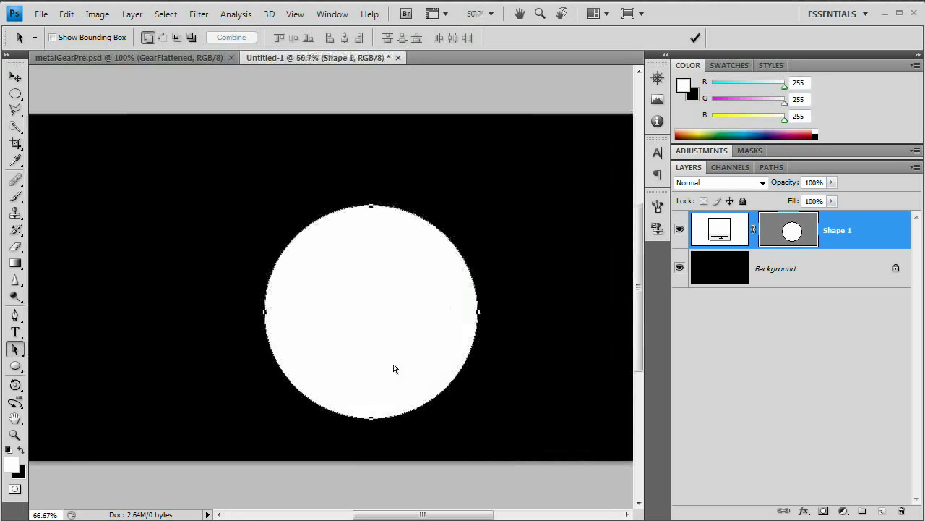
key("ctrl+plus")
left_click_drag(425, 324, 377, 297)
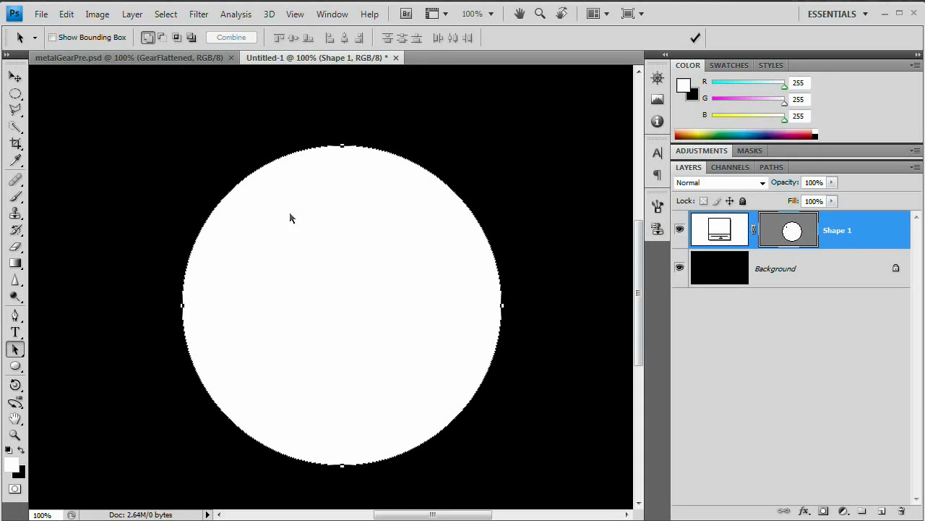
left_click(66, 14)
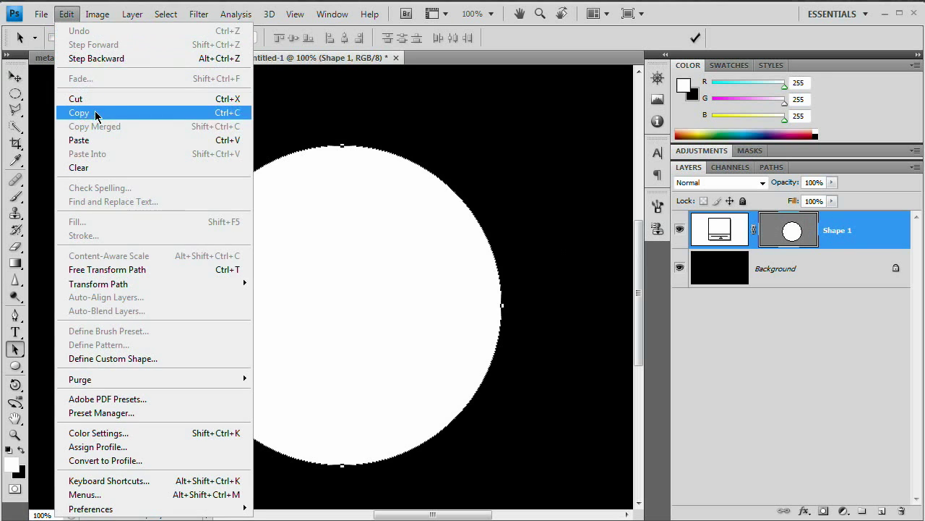
left_click(94, 115)
left_click(66, 14)
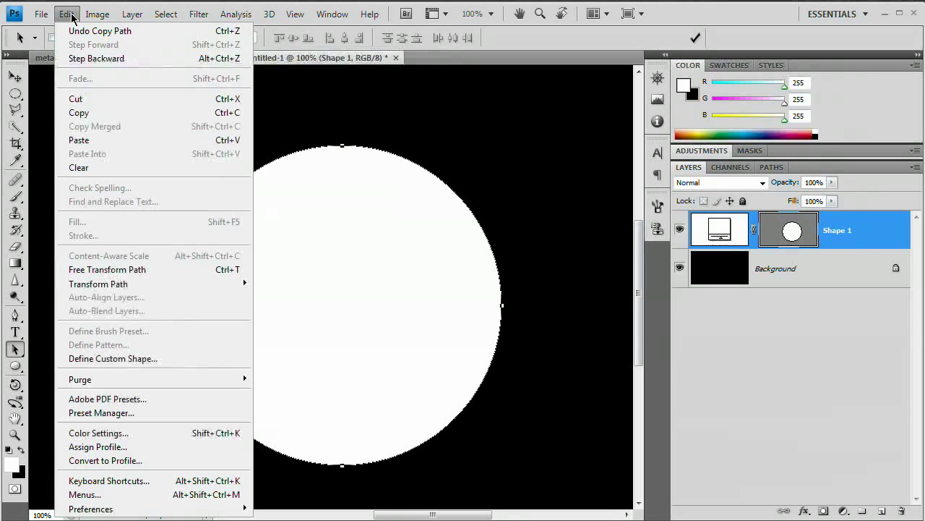
left_click(95, 139)
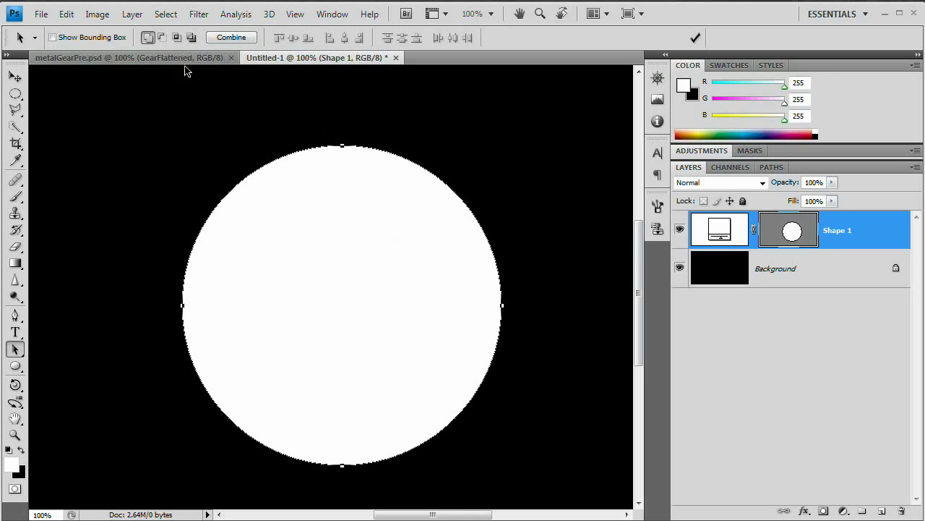
- Scale the pasted circle path to 75% width and 75% height with Free Transform
left_click(68, 14)
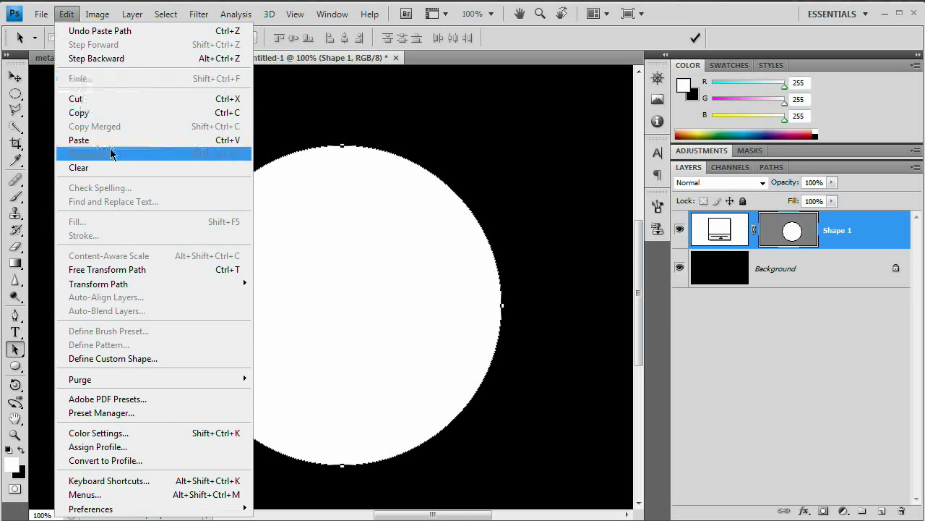
left_click(126, 269)
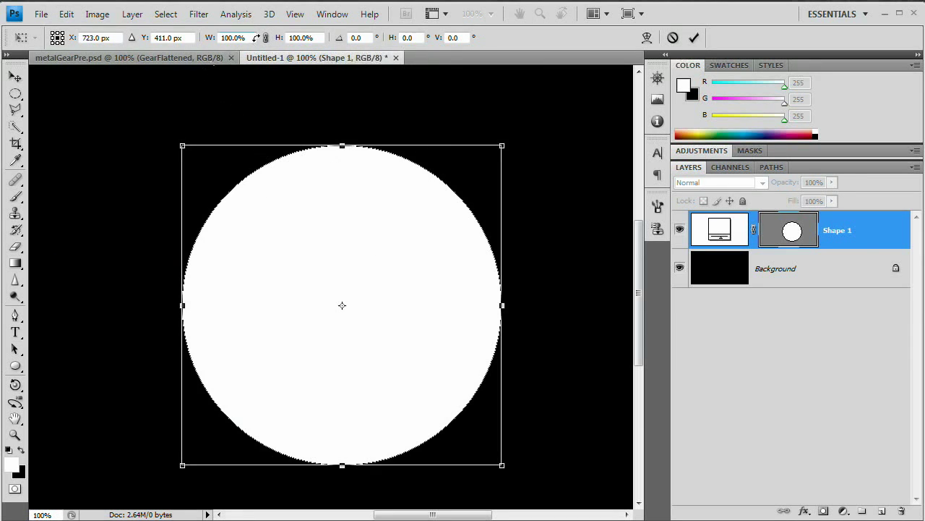
left_click_drag(246, 39, 218, 38)
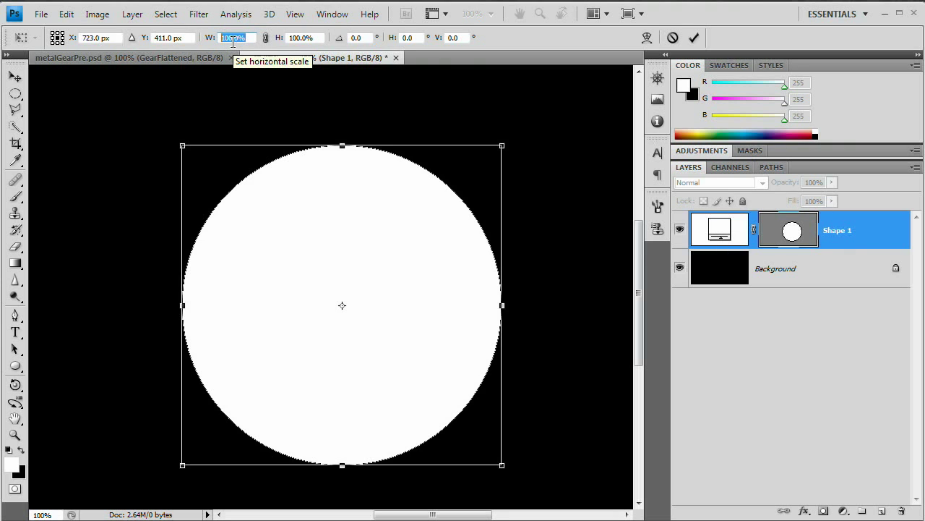
type("75")
key("Tab")
type("75")
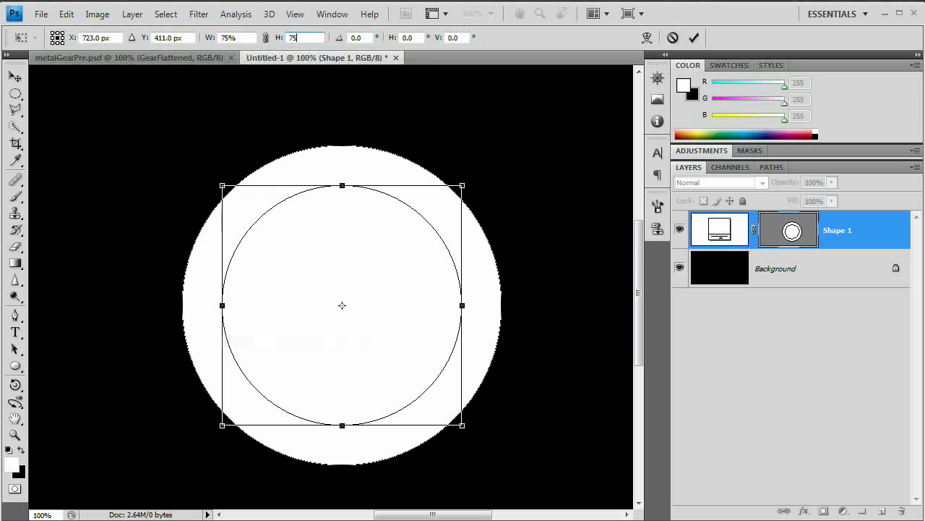
left_click(693, 37)
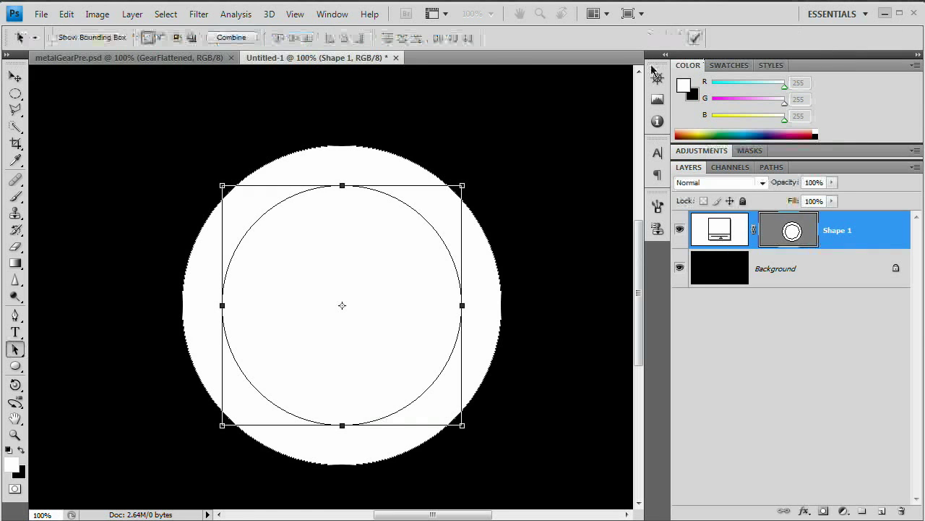
- Select both circle paths and exclude their overlapping area to cut the shape into a ring
left_click_drag(114, 114, 564, 478)
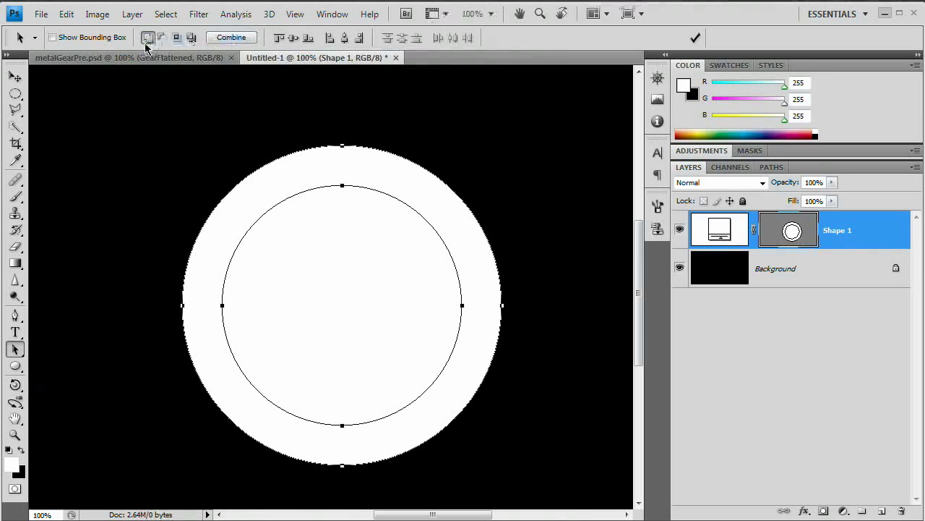
left_click(192, 38)
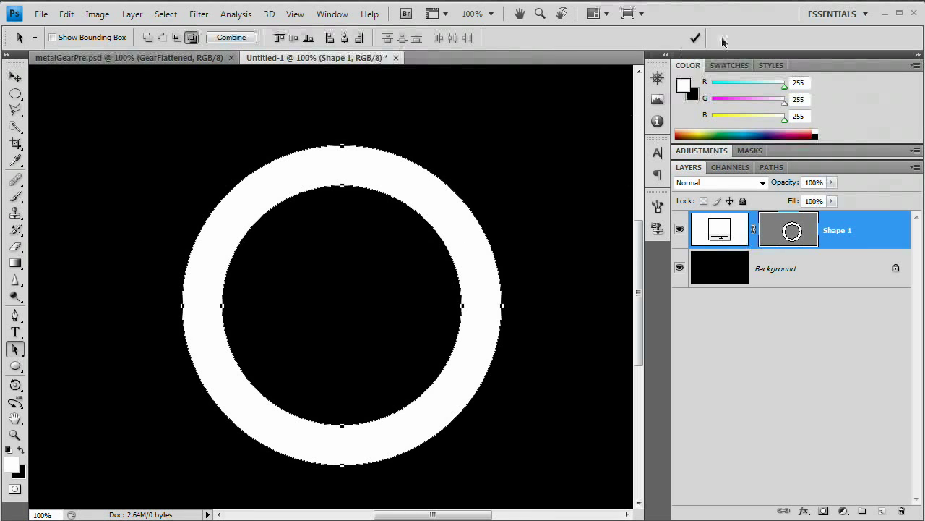
left_click(695, 38)
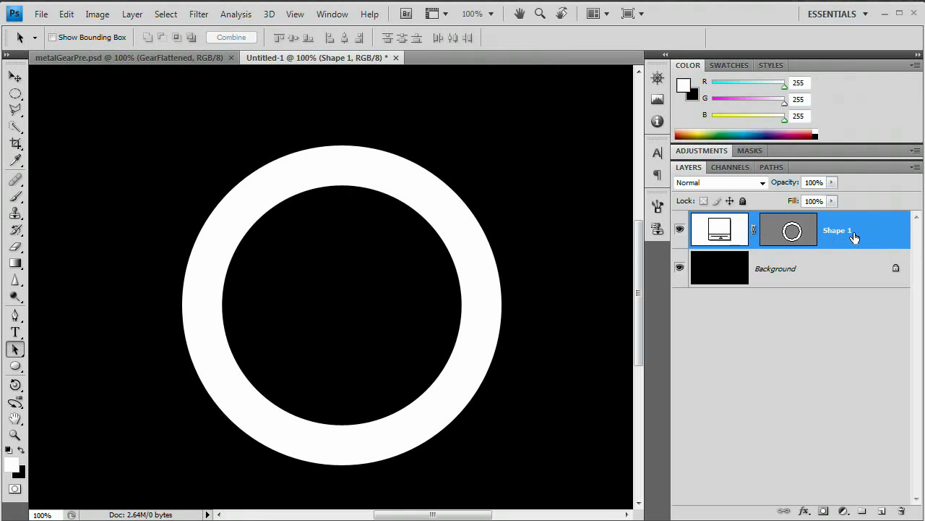
- Duplicate the ring's shape layer and scale the copy about its centre to 65.8% to form a smaller inner ring
key("ctrl+j")
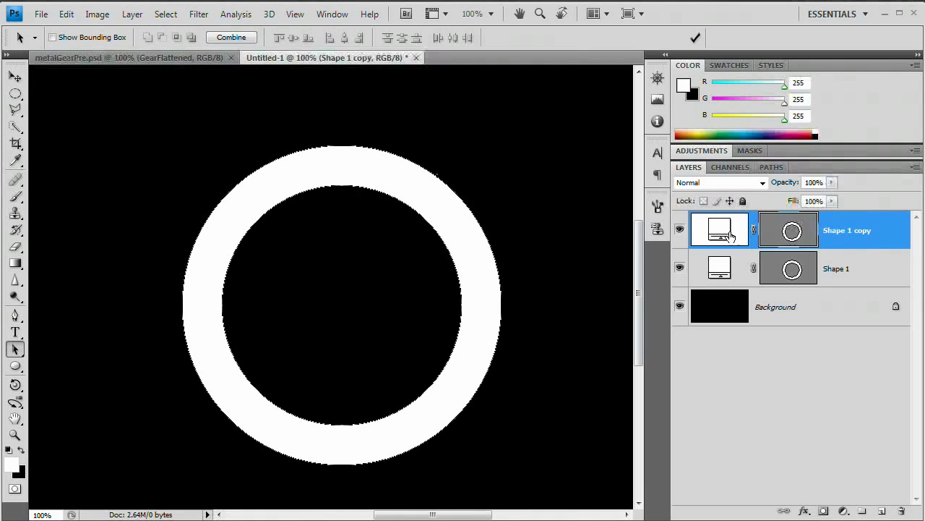
key("ctrl+t")
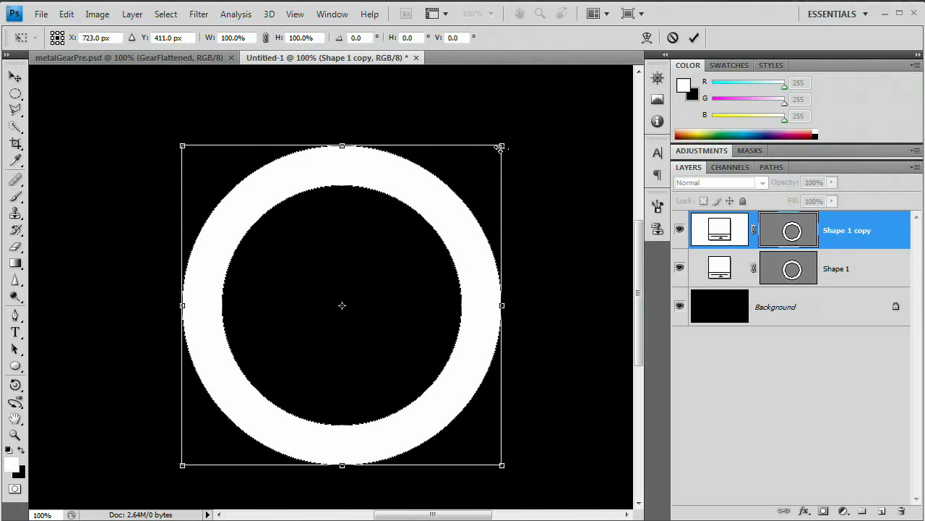
left_click_drag(504, 145, 473, 170)
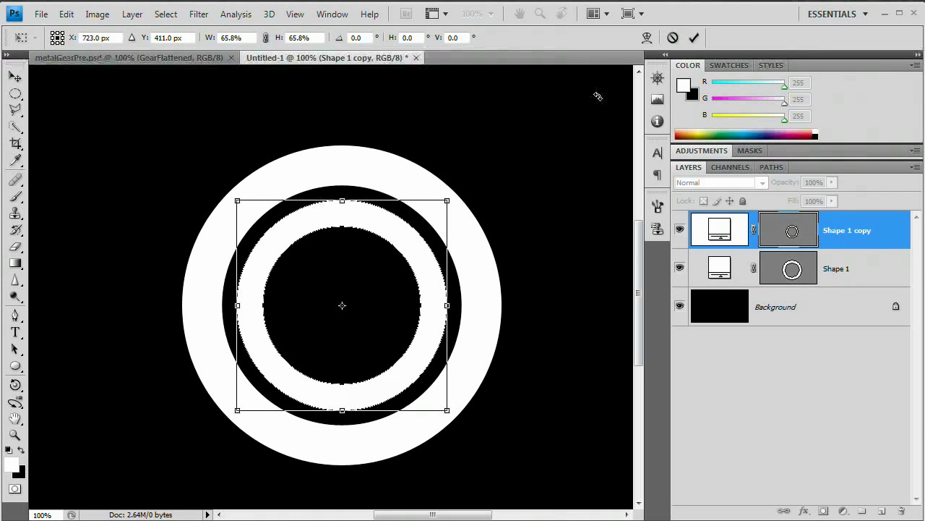
left_click(694, 38)
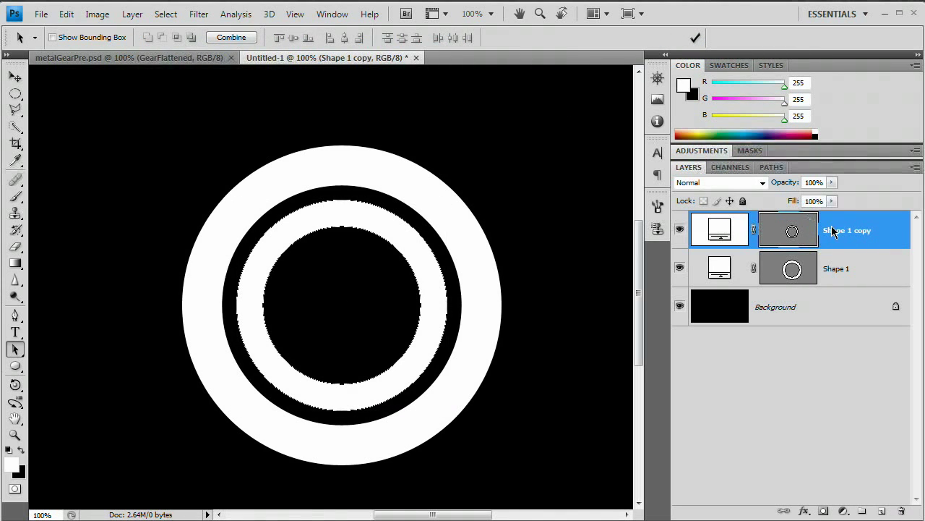
- Duplicate the inner ring's shape layer and scale the copy about its centre to 63.9% to form a third, innermost ring
key("ctrl+j")
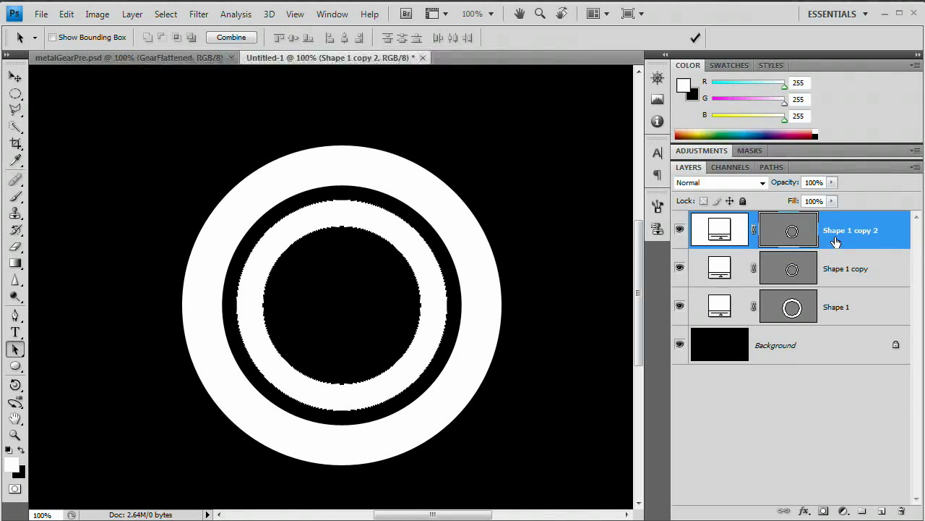
key("ctrl+t")
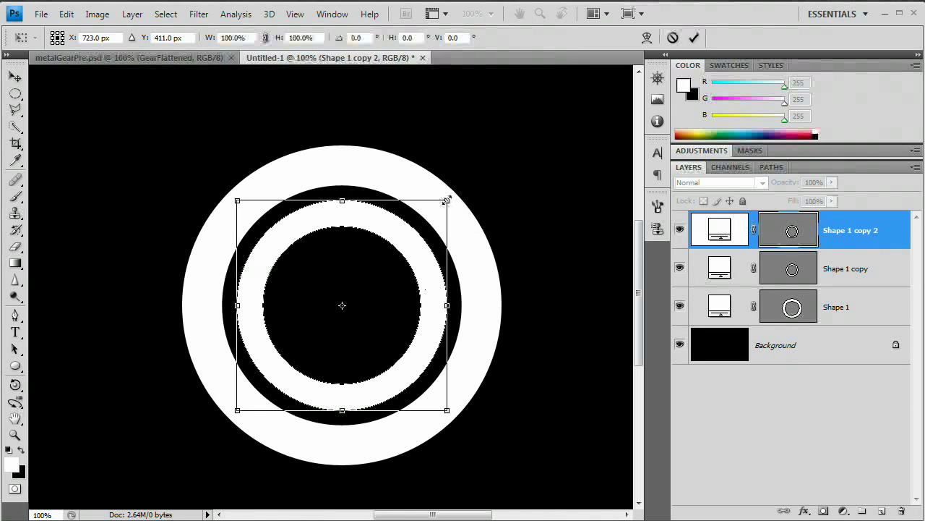
left_click_drag(447, 199, 393, 215)
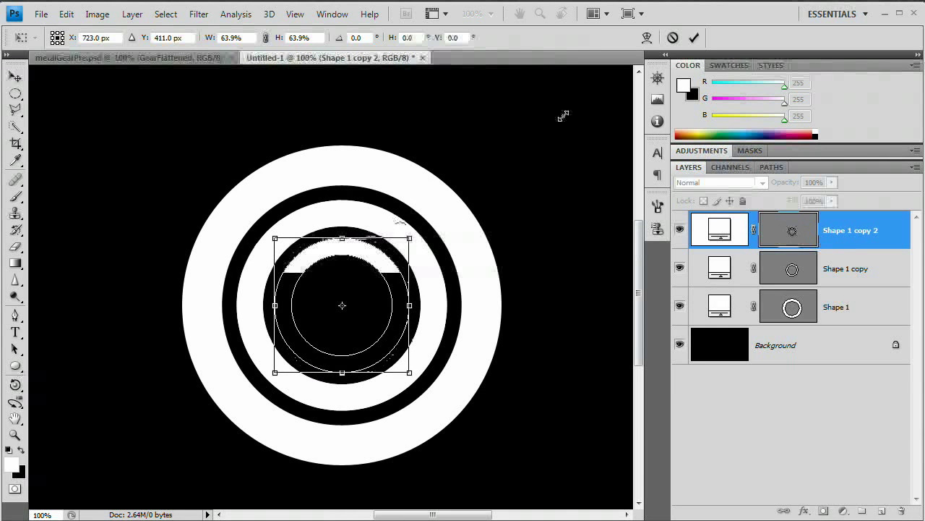
left_click(694, 39)
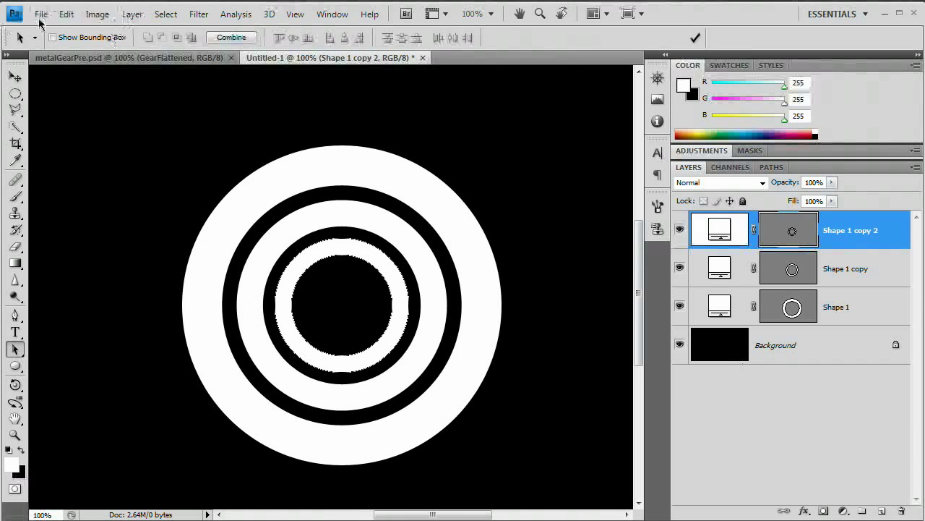
- Hide the Background layer and stamp the three visible rings into one new merged layer on top
left_click(680, 348)
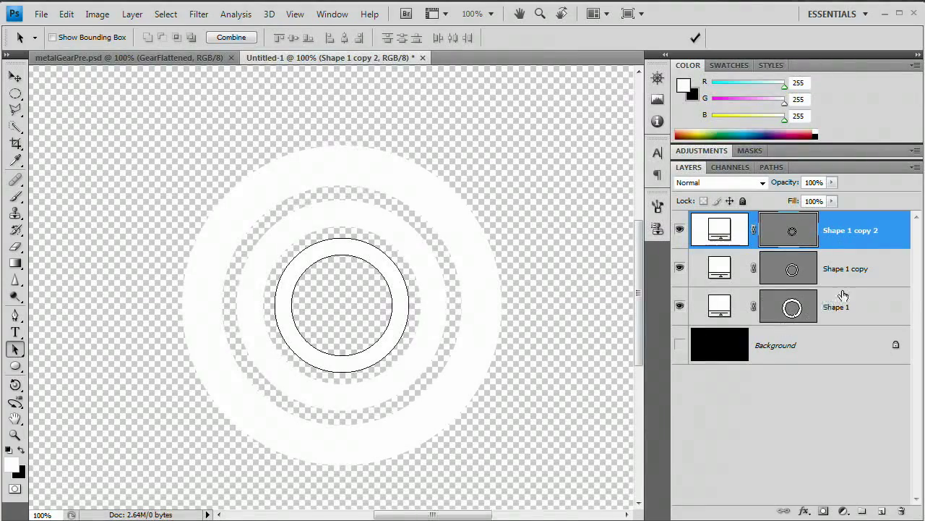
left_click(836, 356)
left_click(711, 233)
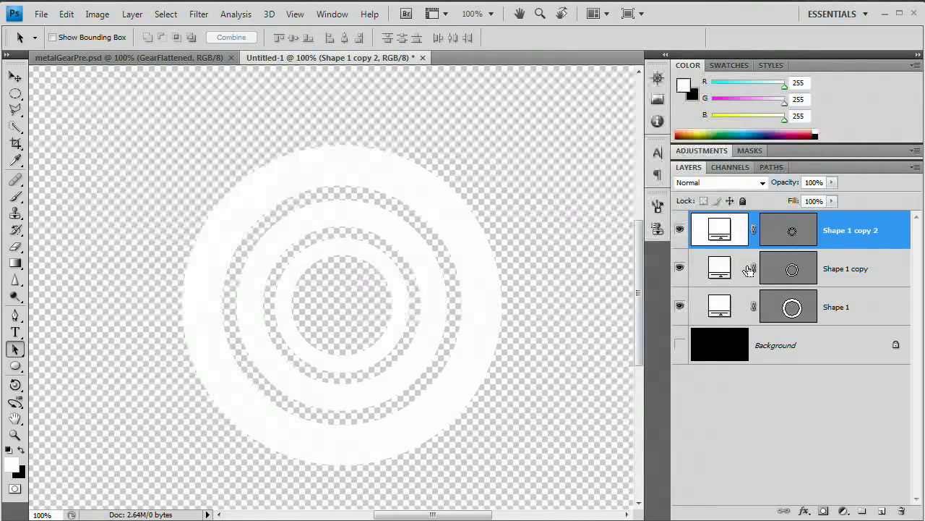
key("ctrl+shift+alt+n")
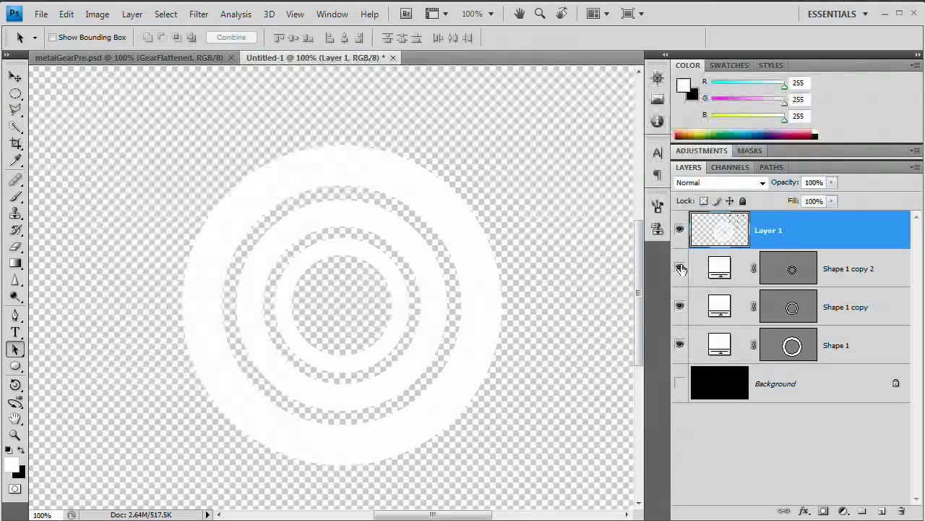
- Hide the three original ring shape layers, show the Background again, and check the merged layer's visibility and outline
left_click_drag(680, 268, 683, 333)
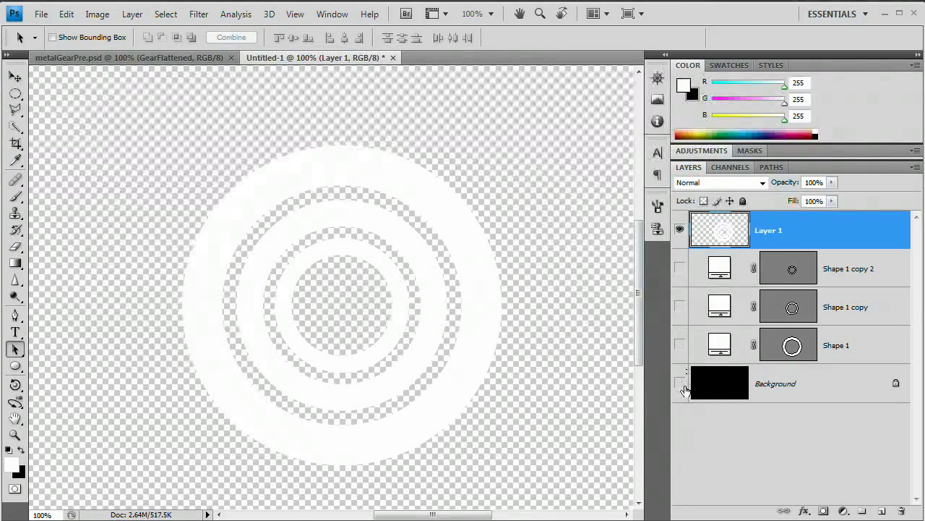
left_click(680, 384)
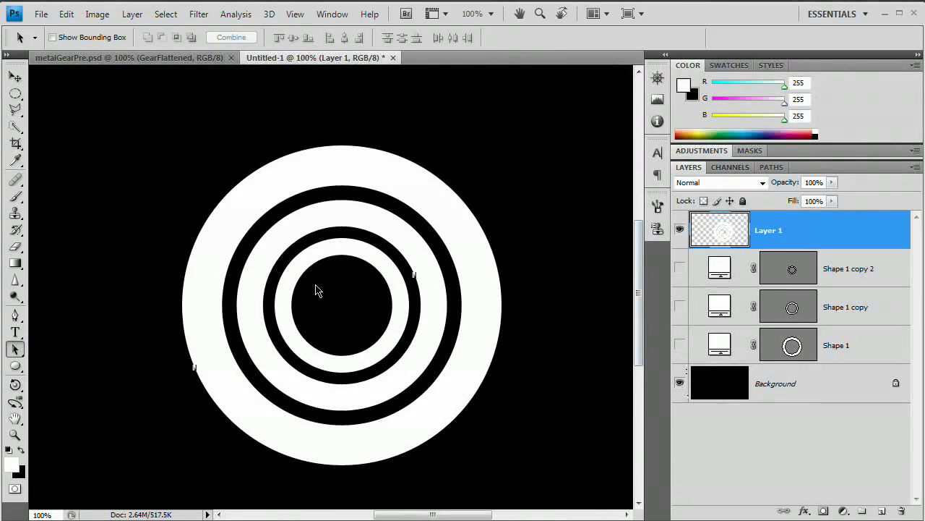
left_click(679, 230)
left_click(680, 230)
left_click(680, 230)
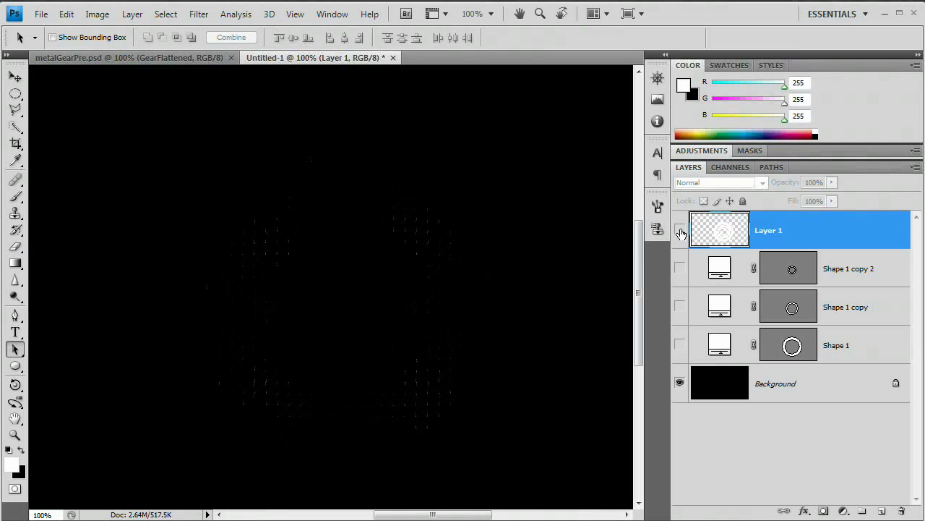
left_click(679, 230)
left_click(721, 230, "ctrl")
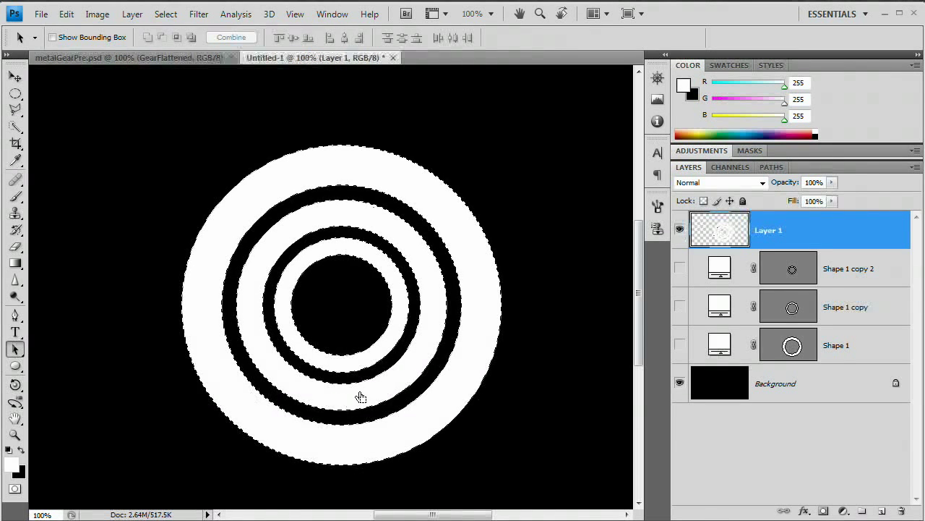
key("ctrl+d")
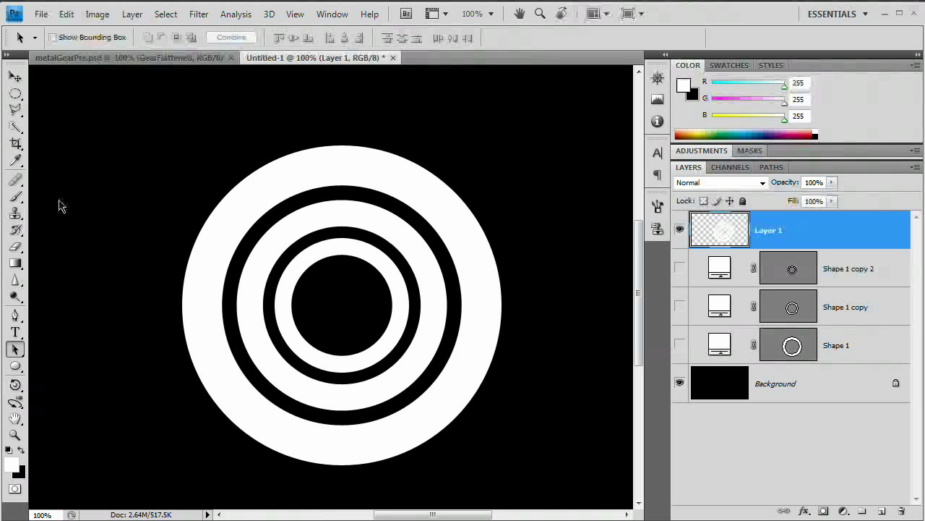
- Rename the merged ring layer as RingsBase
double_click(774, 230)
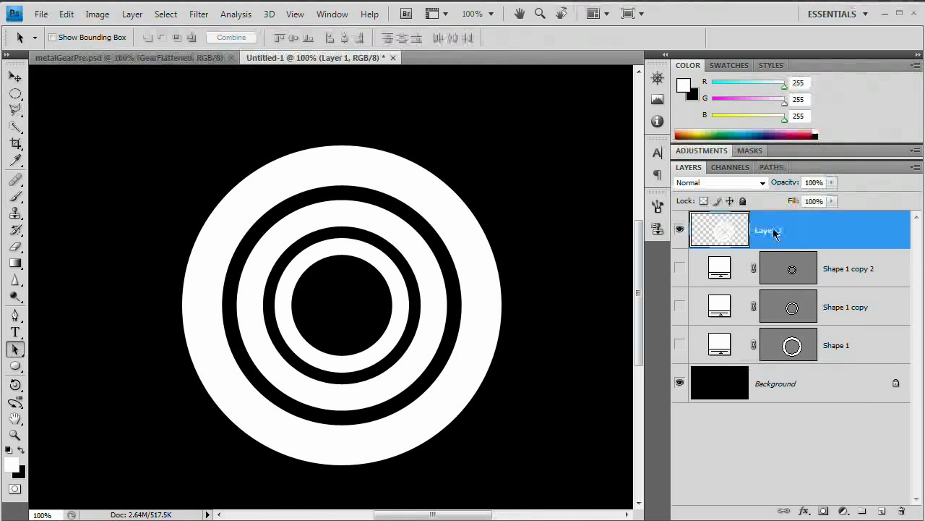
type("Ring")
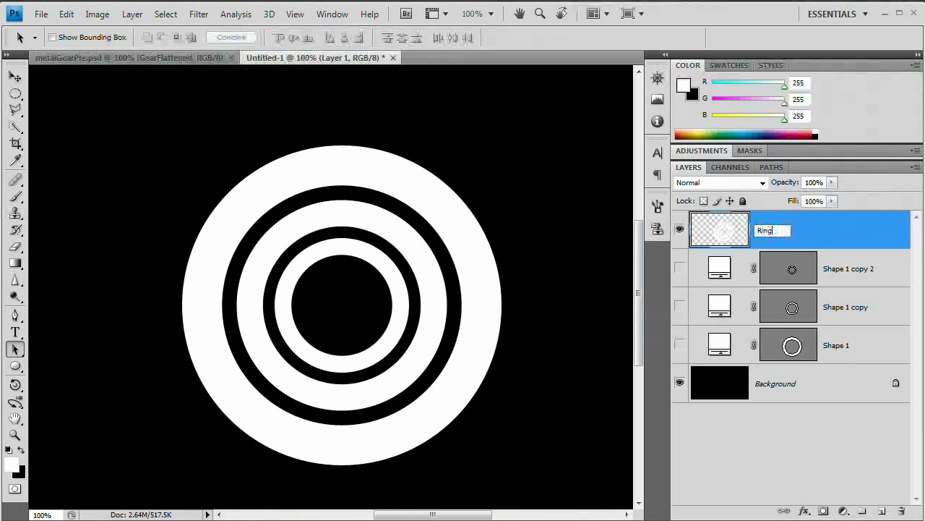
type("sBase")
key("Return")
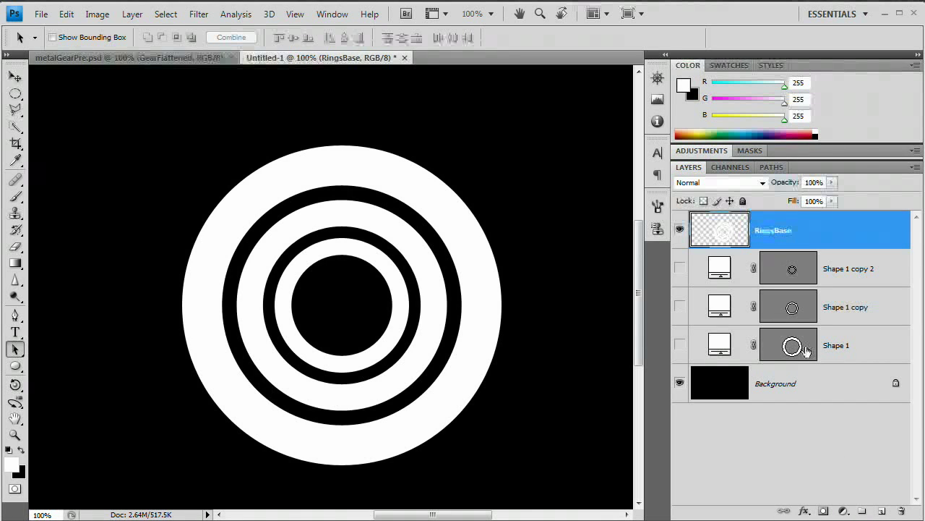
- Create a new layer above RingsBase and name it Tooth
left_click(882, 512)
double_click(771, 231)
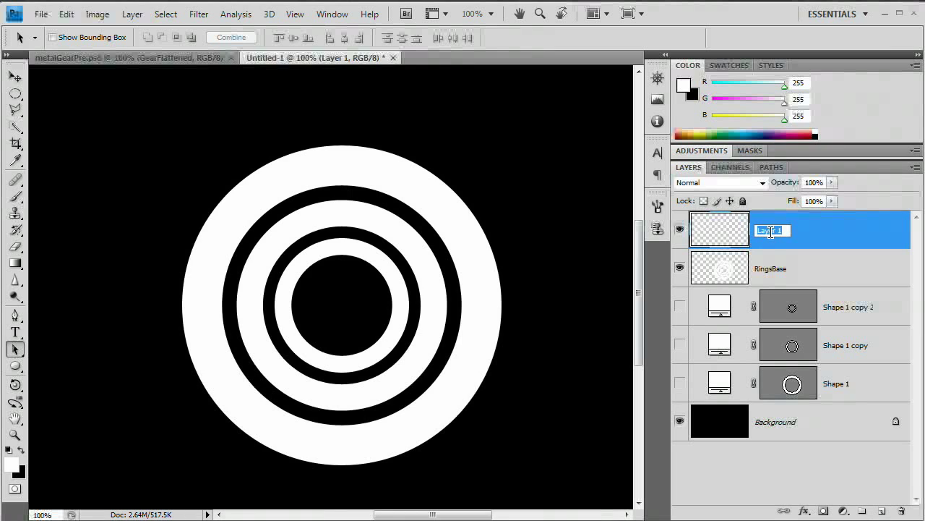
type("Tooth")
key("Return")
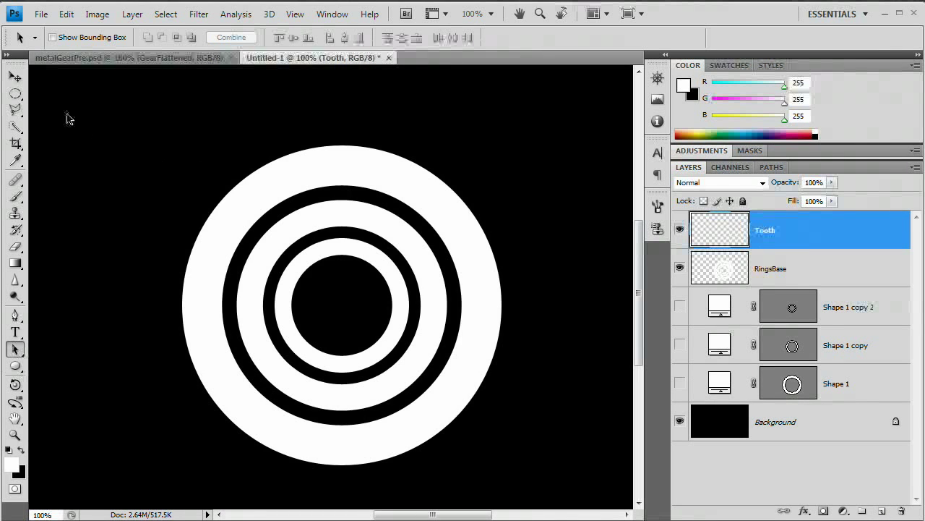
- Draw a small, wide rectangular selection just above the outer ring's top, fill it with white on the Tooth layer and deselect
left_click_drag(16, 98, 58, 94)
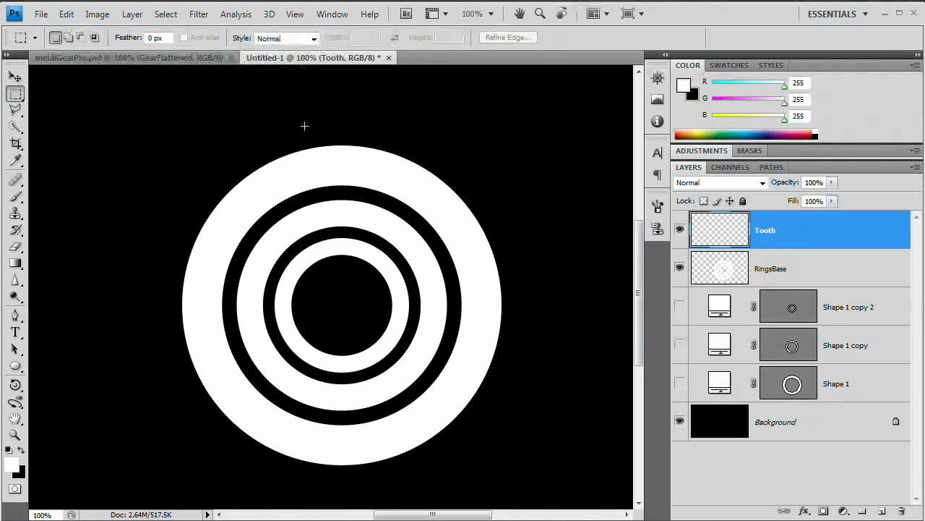
left_click_drag(310, 129, 377, 143)
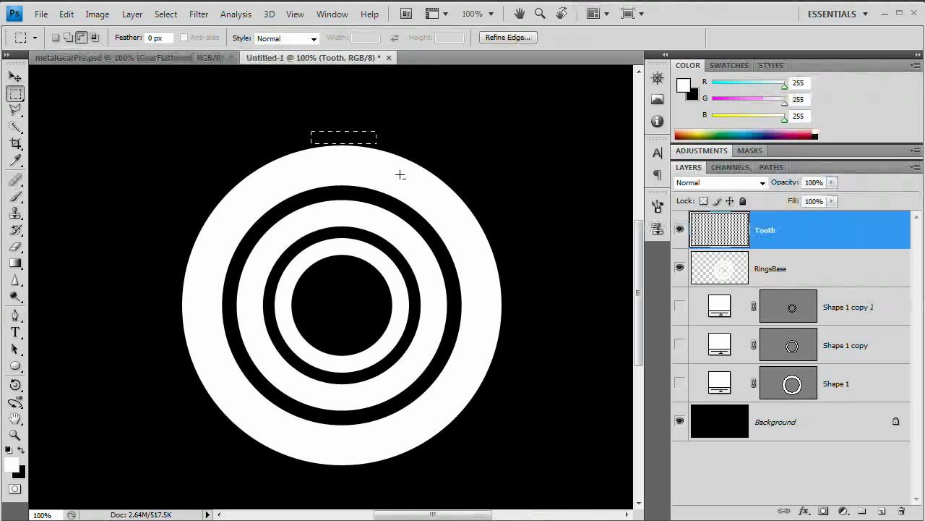
key("alt+BackSpace")
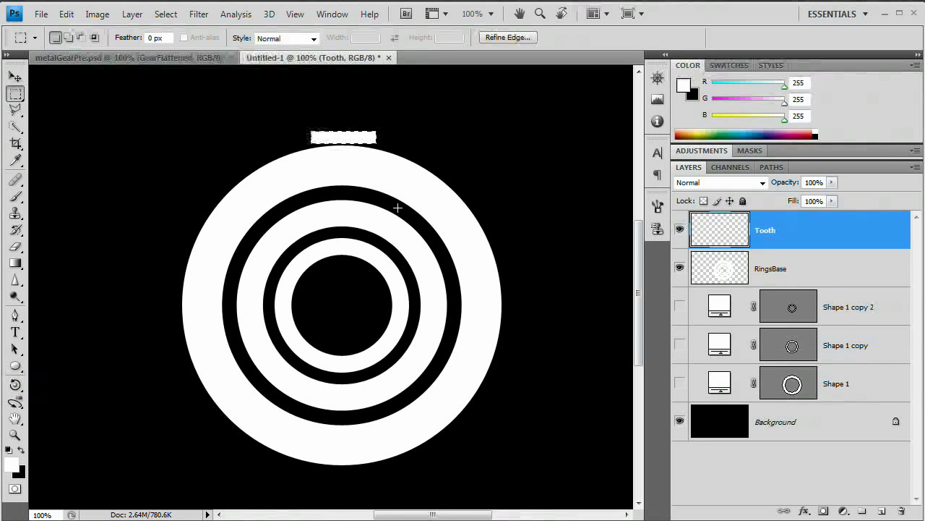
key("ctrl+d")
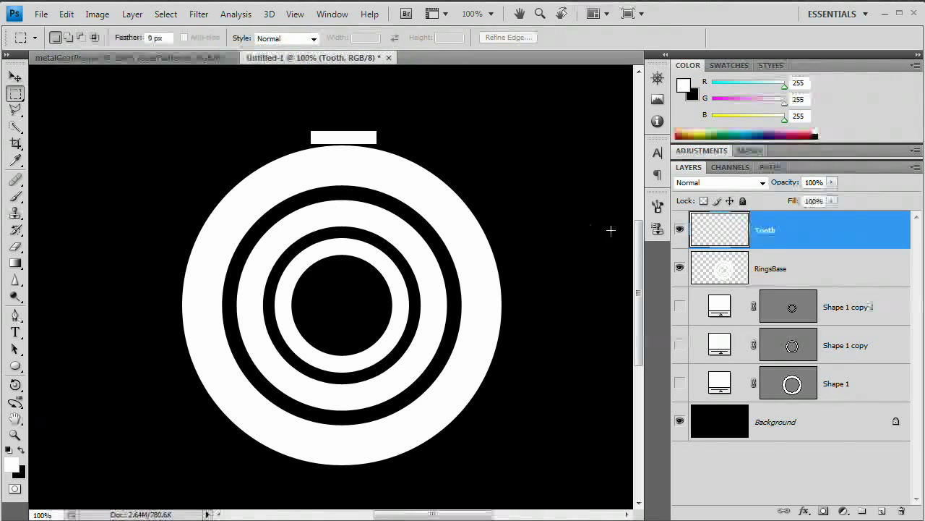
- Align the Tooth and RingsBase layers by their horizontal centres, and move the tooth down until it overlaps the outer ring's top edge
left_click(813, 267, "shift")
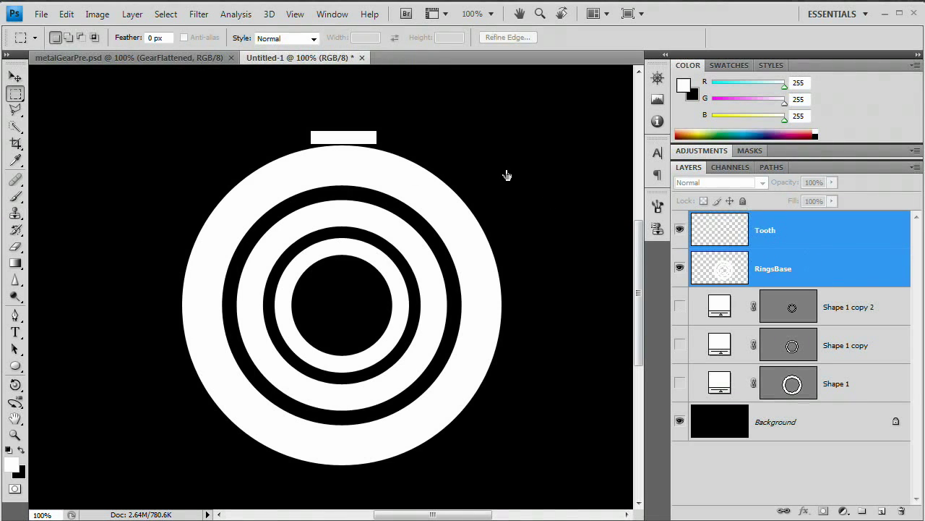
left_click(14, 77)
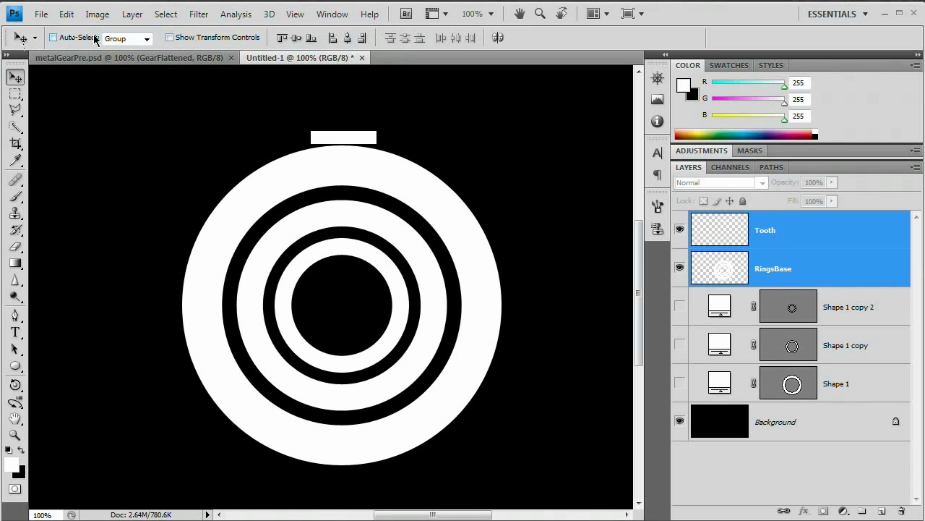
left_click(301, 39)
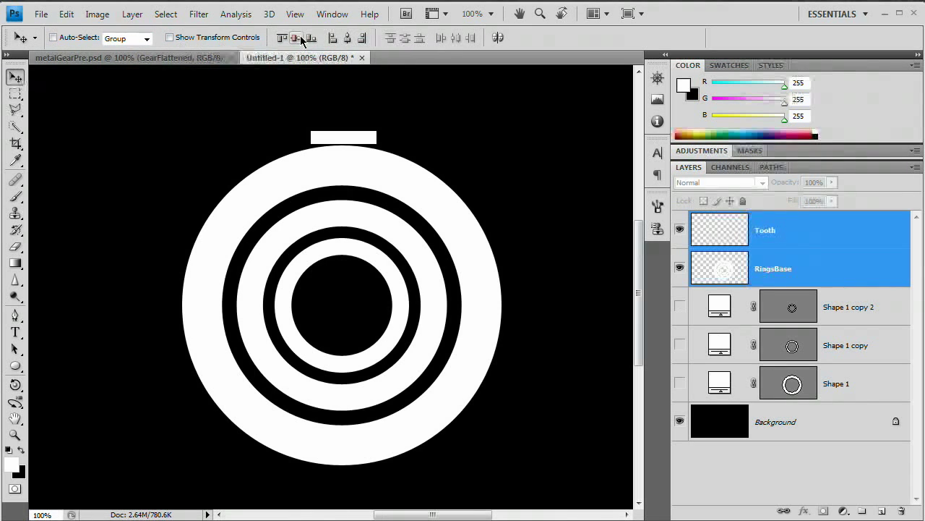
left_click(348, 38)
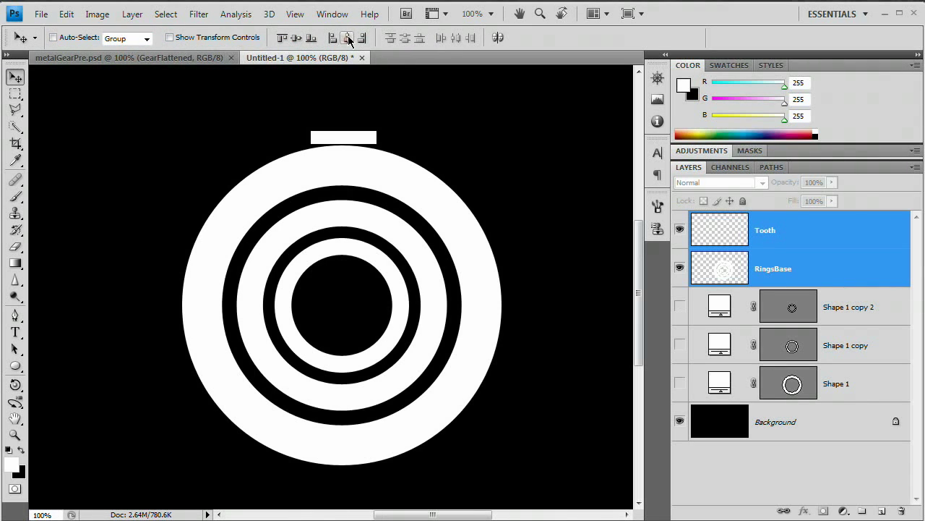
left_click(780, 240)
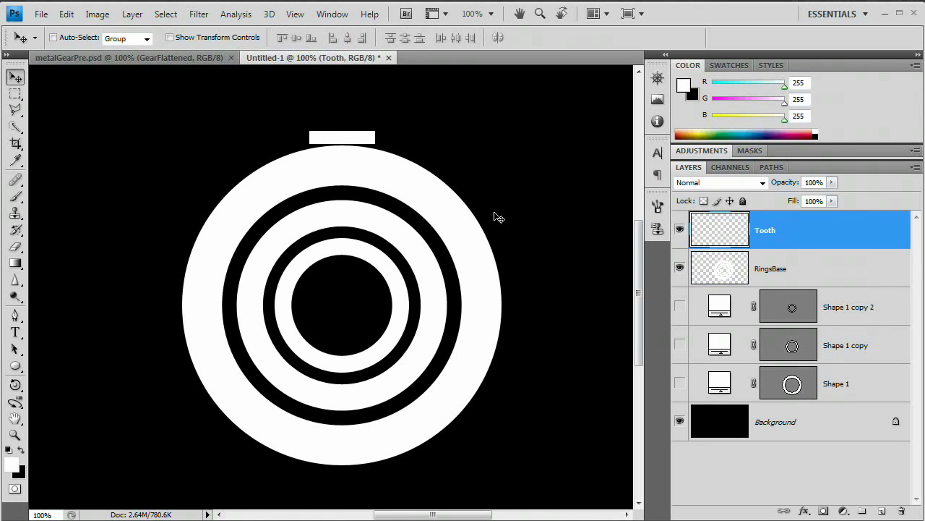
key("shift+Down")
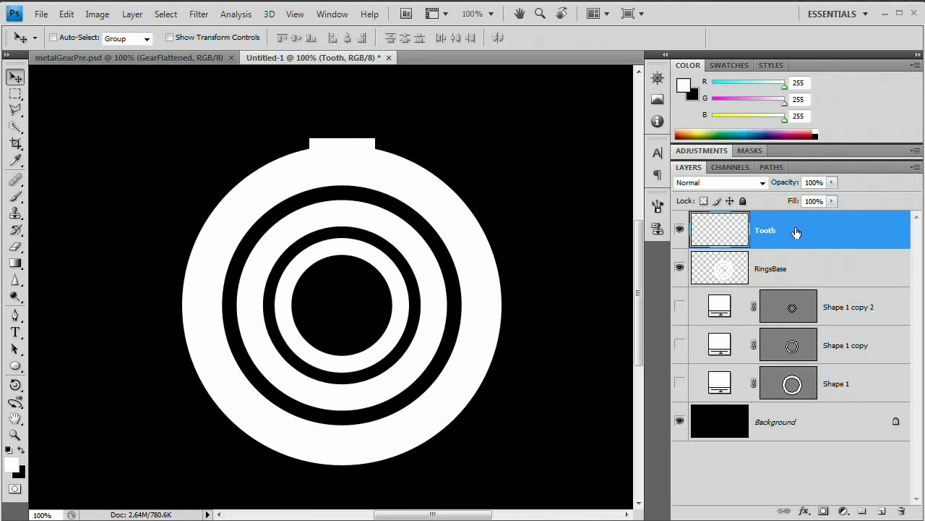
- Duplicate the Tooth layer and move the copy straight down onto the outer ring's bottom edge
key("ctrl+j")
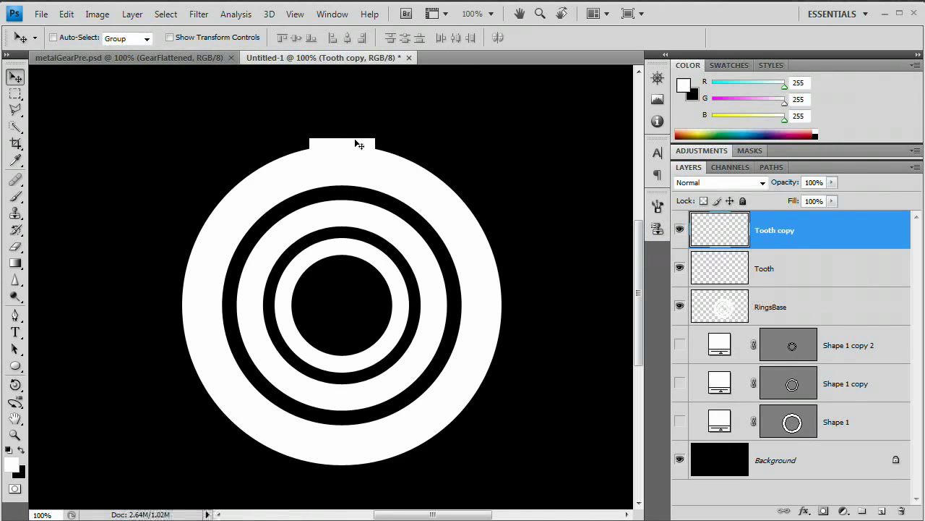
left_click_drag(355, 142, 355, 467)
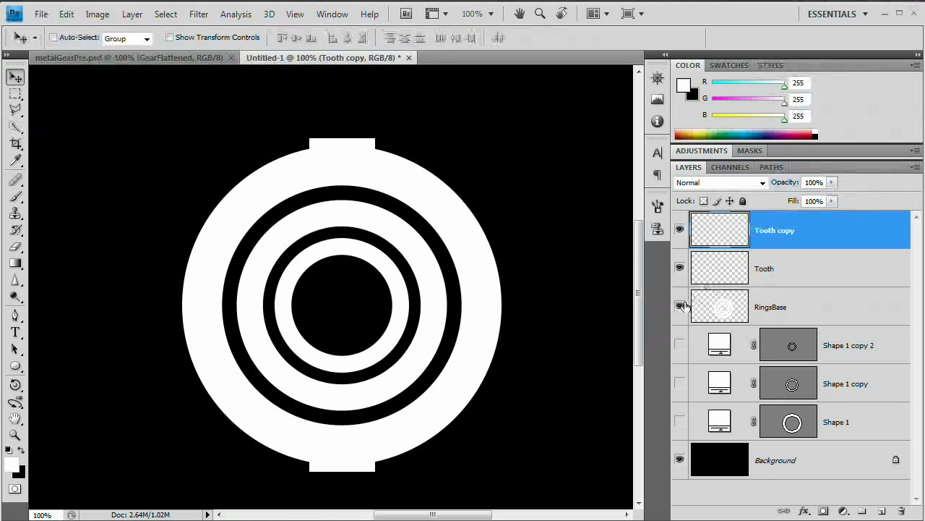
- Check the outlines of both teeth and merge the tooth copy with the original into a single Tooth layer
left_click(743, 230, "ctrl")
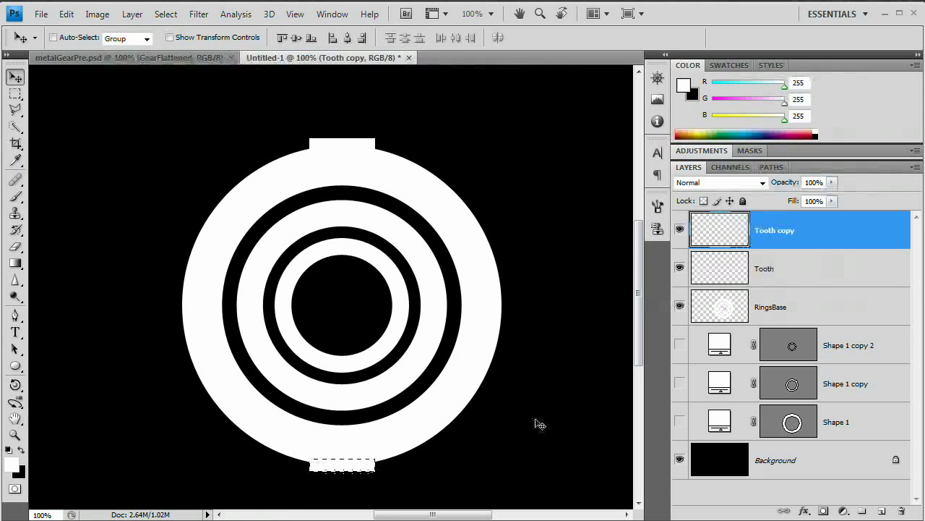
left_click(726, 273, "ctrl")
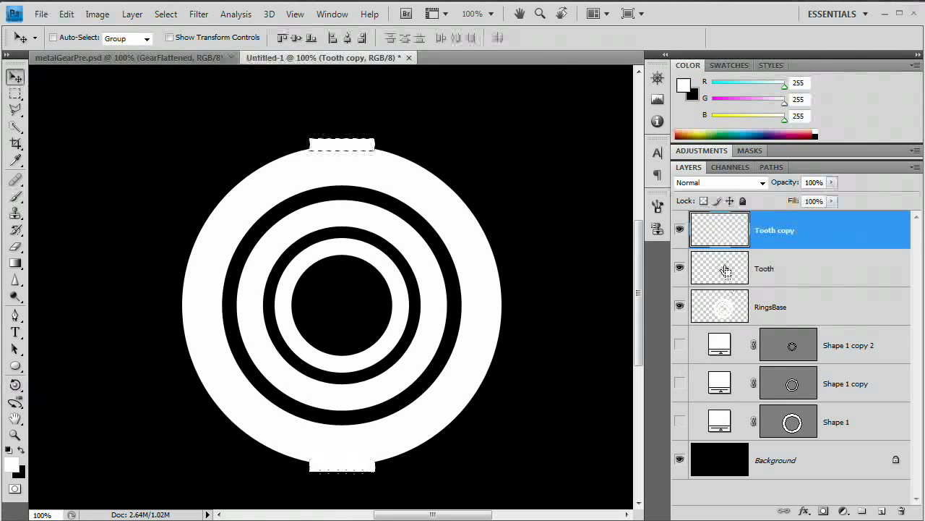
key("ctrl+d")
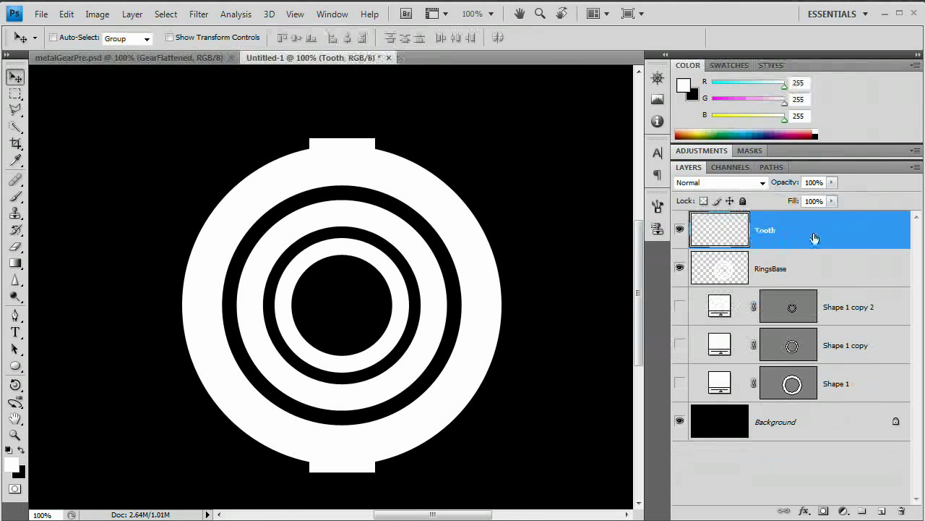
left_click(680, 231)
left_click(680, 230)
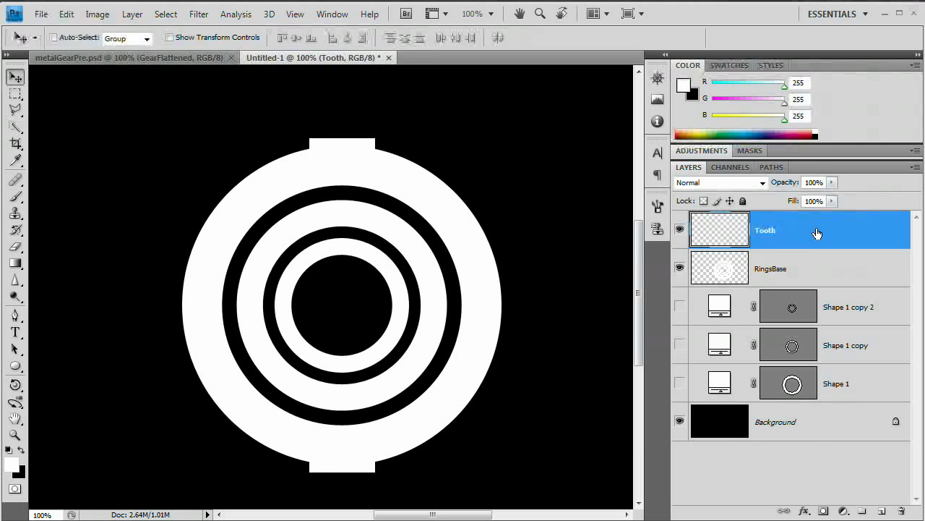
- Duplicate the Tooth layer and rotate the copy 90° to put teeth on both sides of the outer ring
key("ctrl+j")
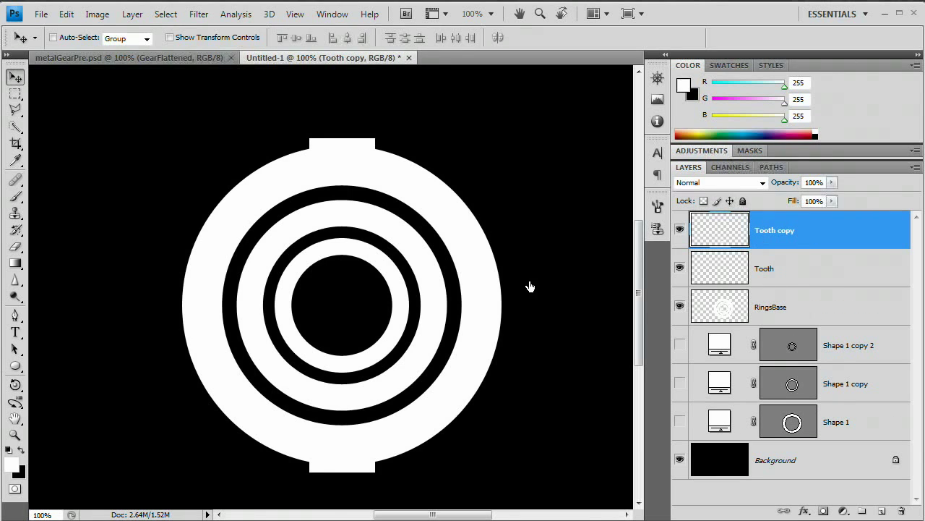
left_click(71, 16)
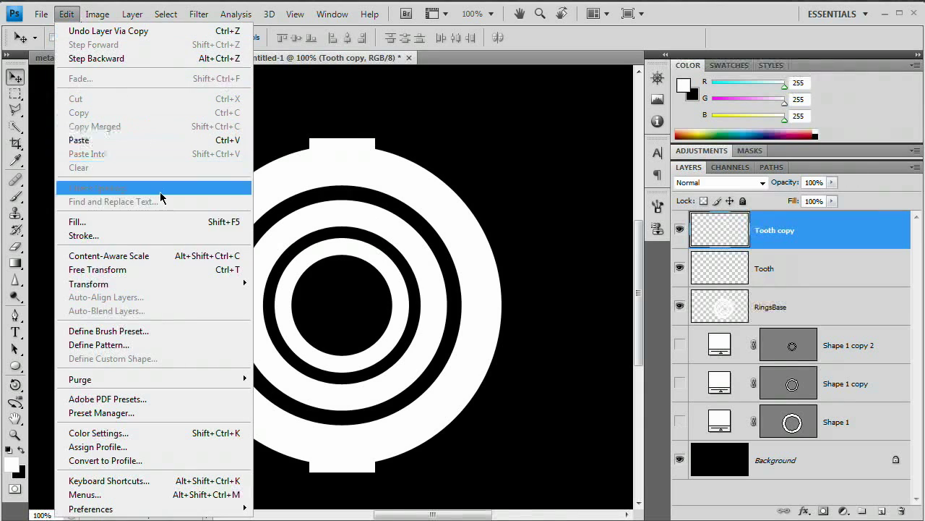
left_click(149, 269)
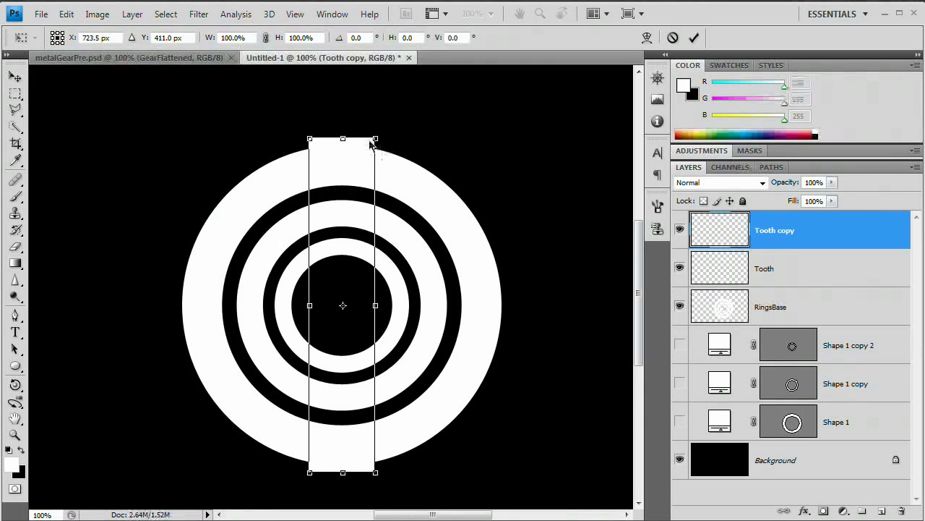
left_click_drag(391, 131, 556, 350)
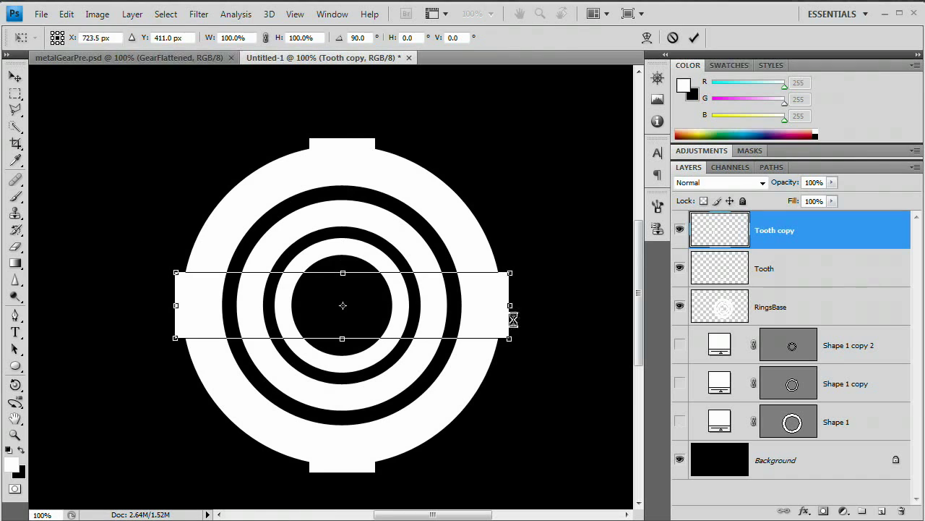
left_click(694, 37)
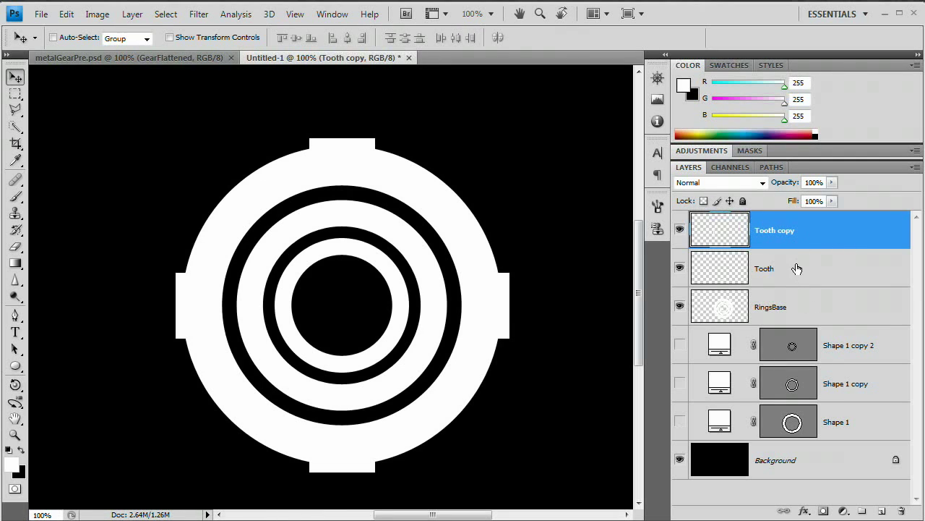
- Merge the rotated tooth copy into the Tooth layer and check the merged teeth by toggling the layer's visibility
key("ctrl+e")
left_click(680, 231)
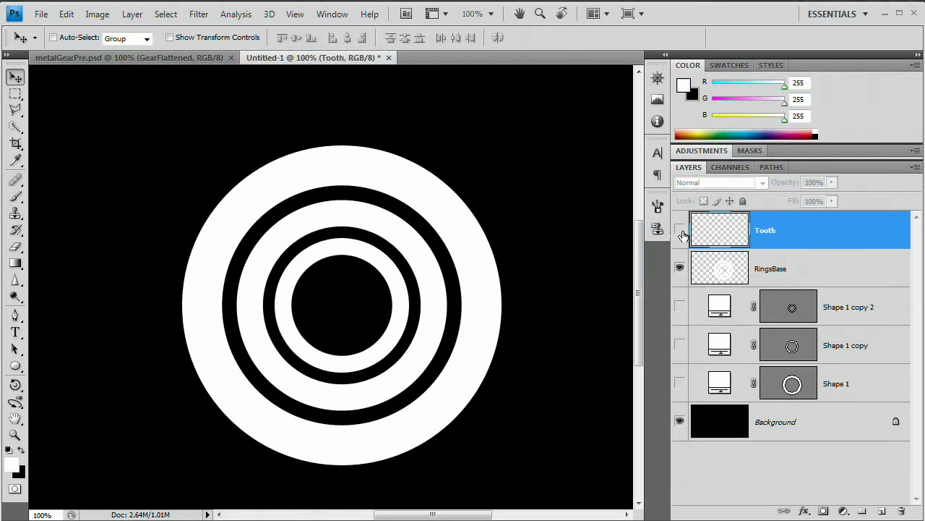
left_click(680, 231)
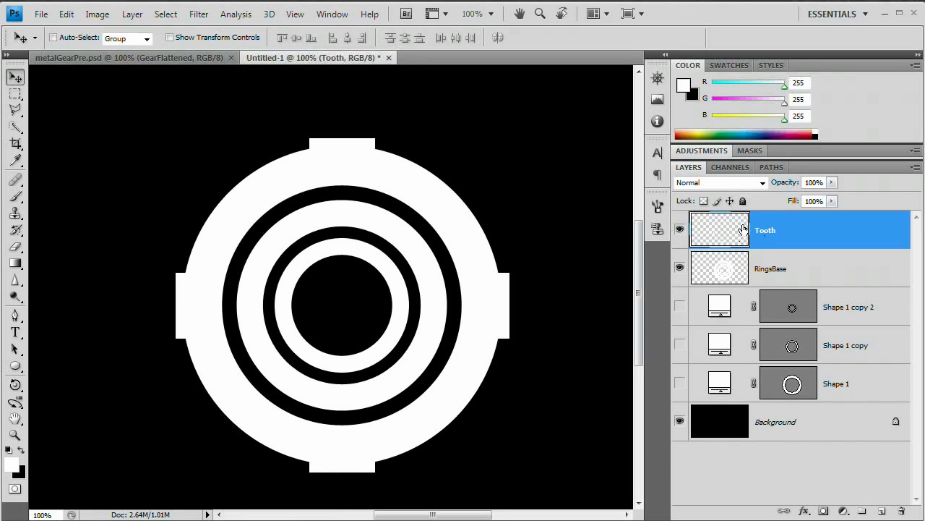
- Add four diagonal teeth by duplicating the Tooth layer, rotating the copy 45° and merging it back into Tooth
key("ctrl+j")
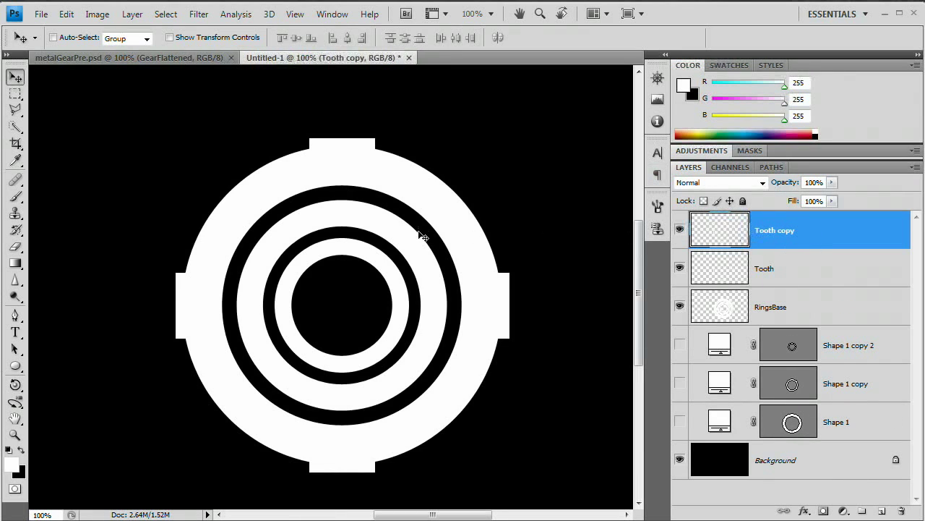
key("ctrl+t")
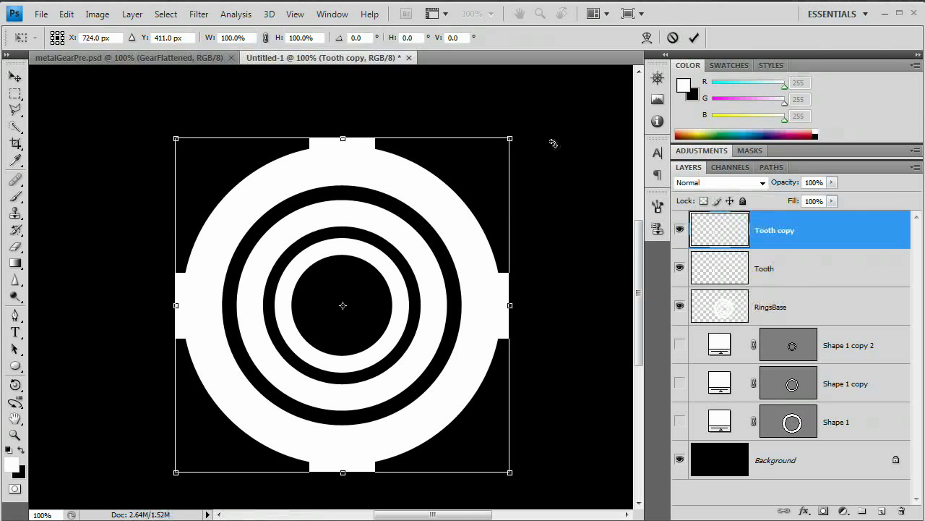
left_click_drag(553, 143, 582, 325)
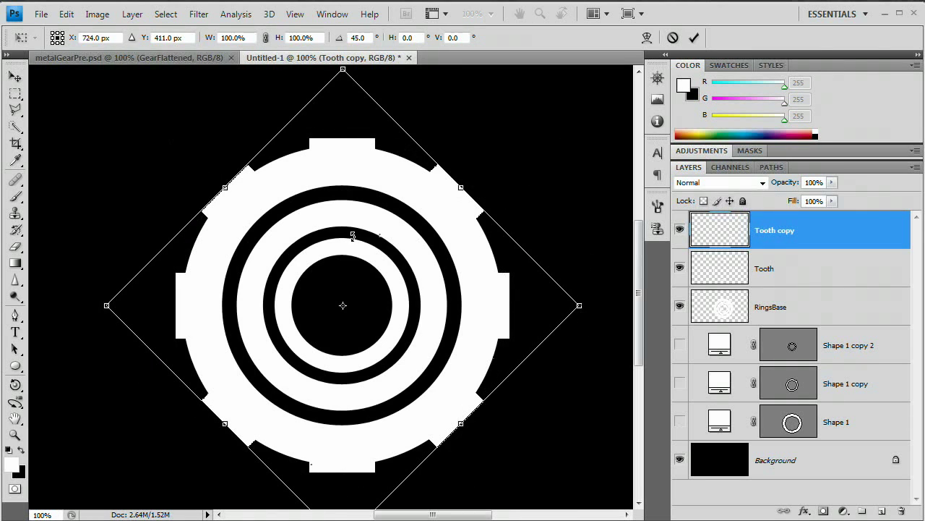
left_click(693, 38)
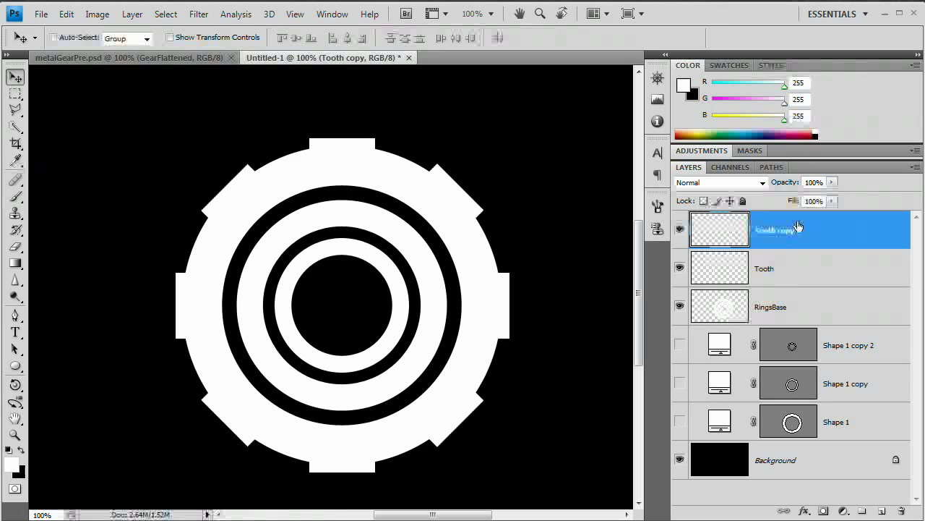
key("ctrl+e")
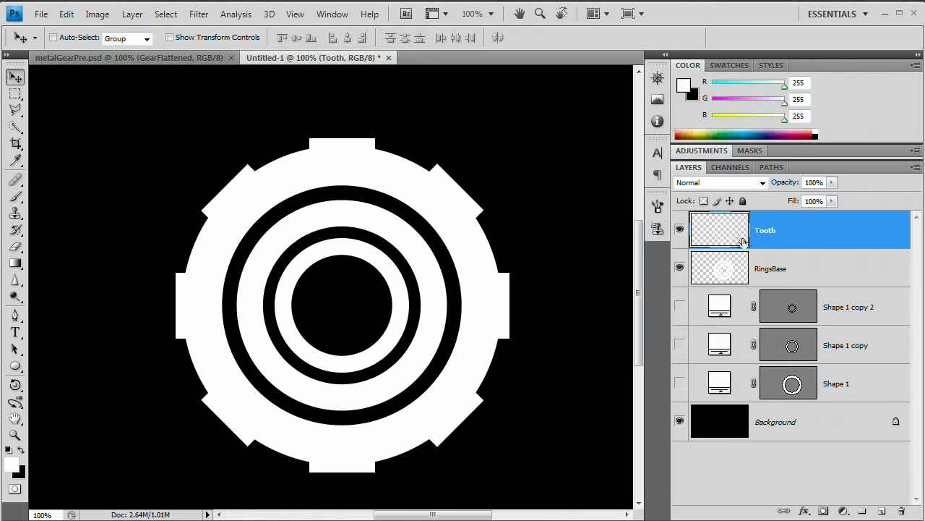
- Duplicate the eight-tooth Tooth layer and scale the copy to 70% in width and height
key("ctrl+j")
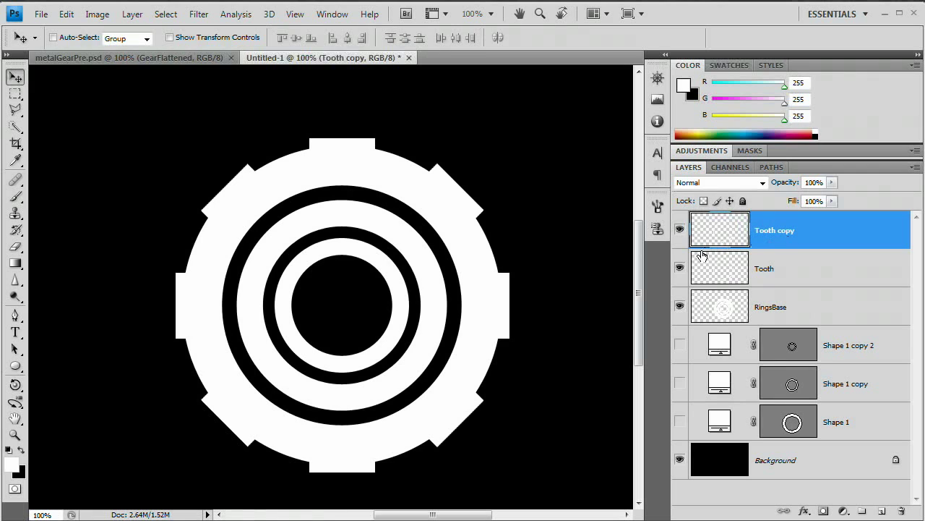
left_click(679, 268)
key("ctrl+t")
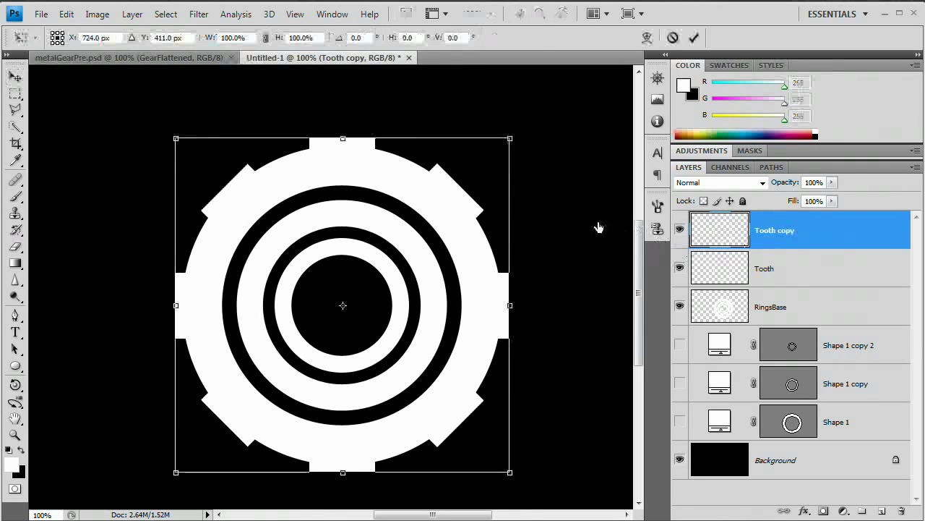
left_click(232, 38)
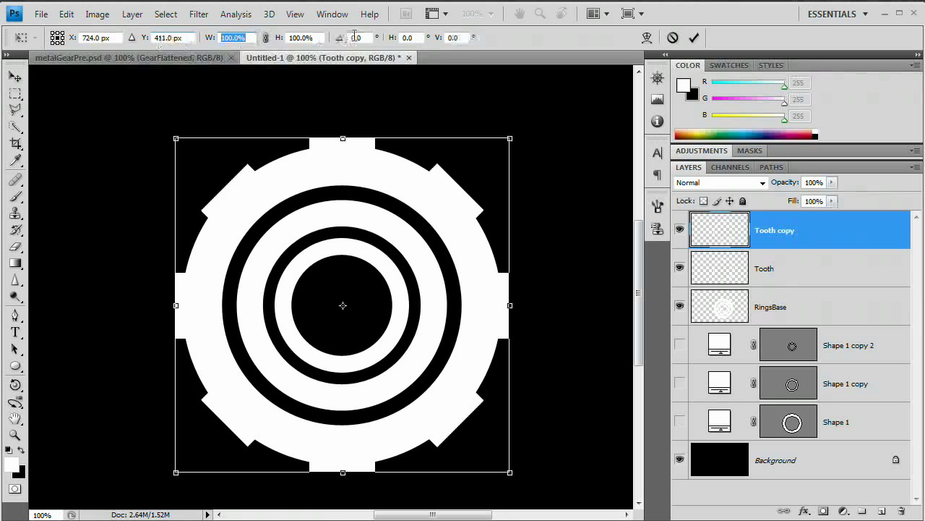
type("70")
key("Tab")
type("70")
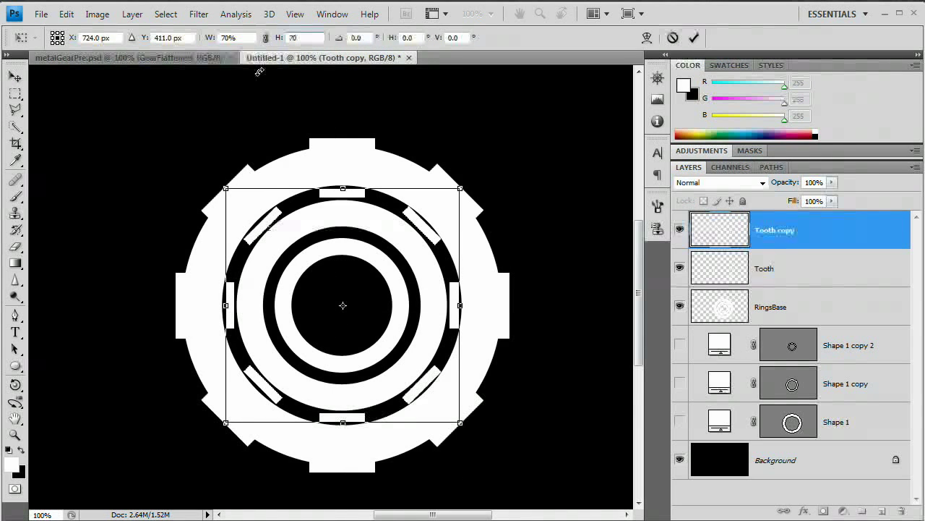
- Try scaling the tooth copy to 75% in width and height
left_click(240, 36)
type("75")
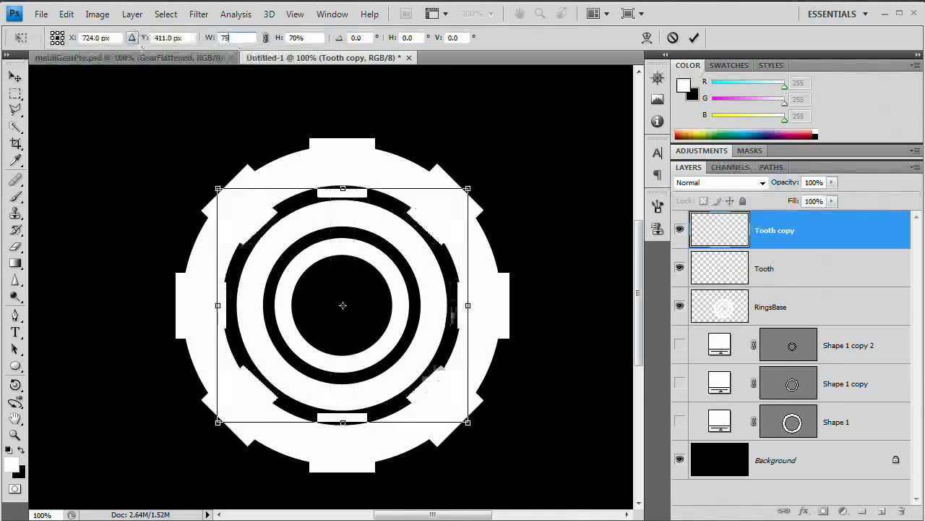
key("Tab")
type("75")
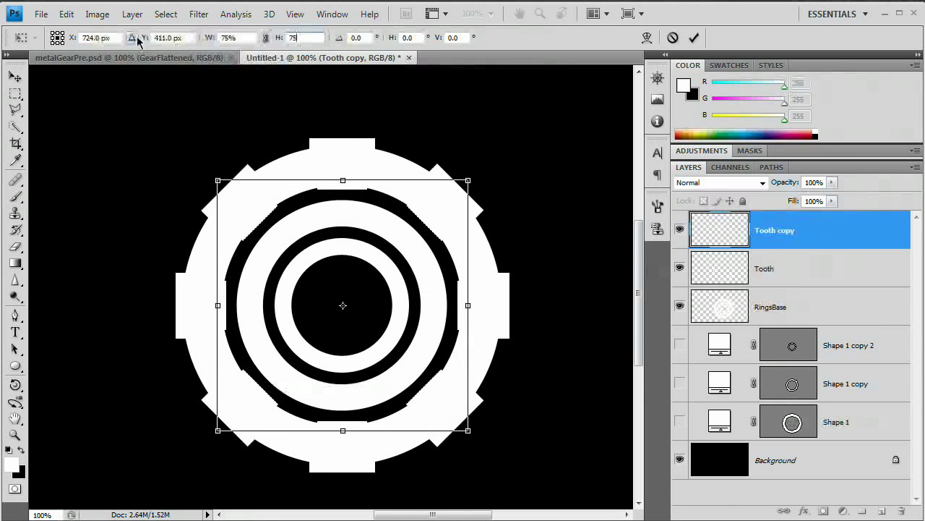
- Set the tooth copy's scale to 73% in width and height, rotate it about 22.3° and apply the transform
key("BackSpace")
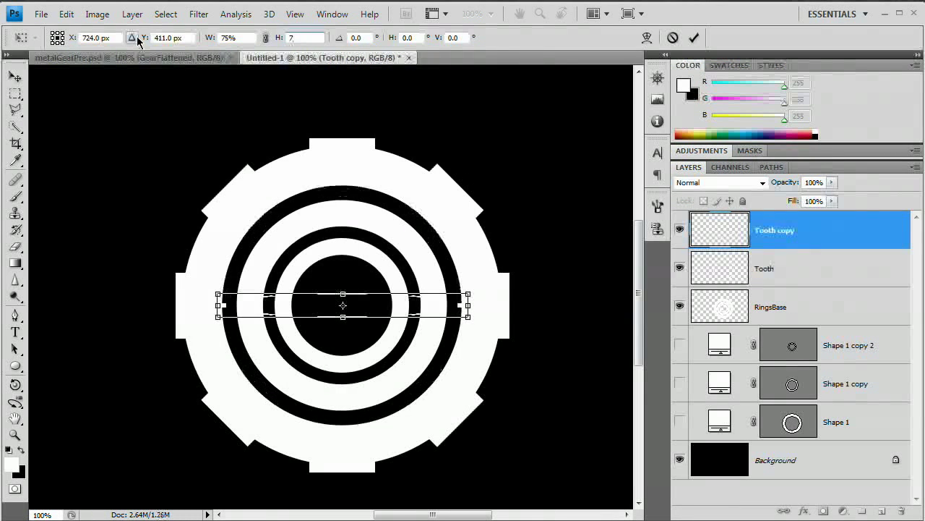
type("3")
key("shift+Tab")
type("73")
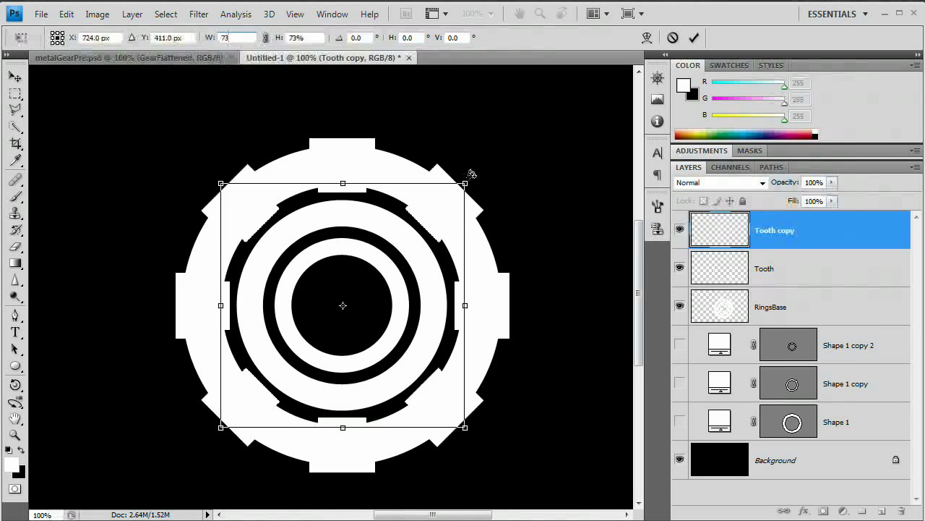
left_click_drag(477, 173, 541, 222)
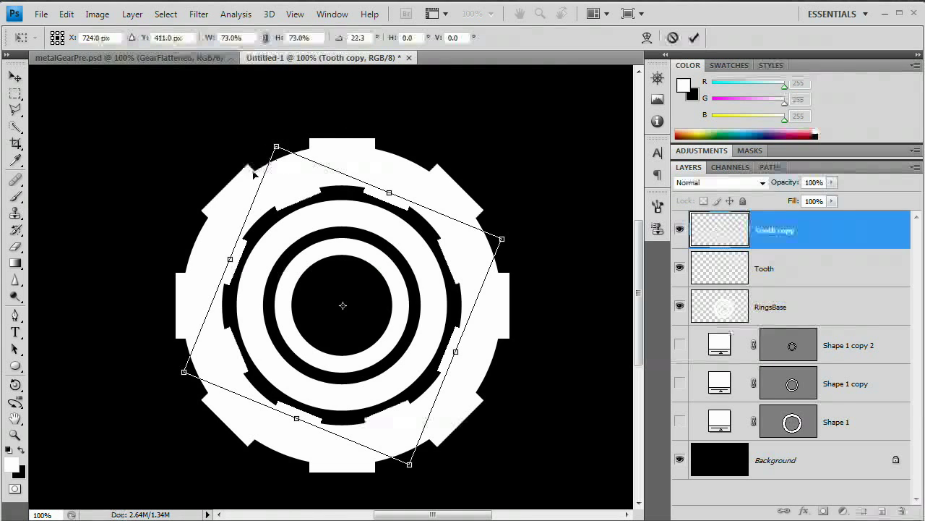
left_click(693, 40)
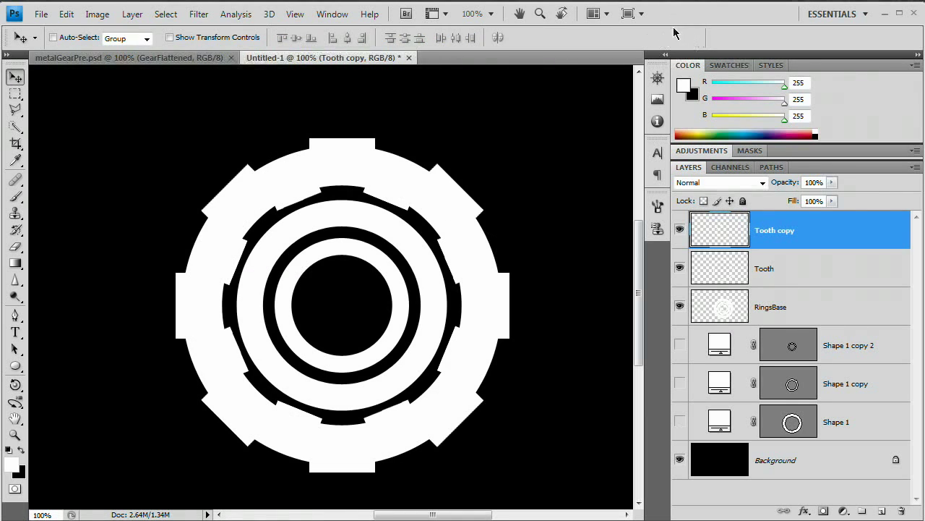
- Cut the Tooth copy's shapes out of the RingsBase layer, leaving the copy hidden and the Tooth layer visible, and clear the selection
left_click(729, 229, "ctrl")
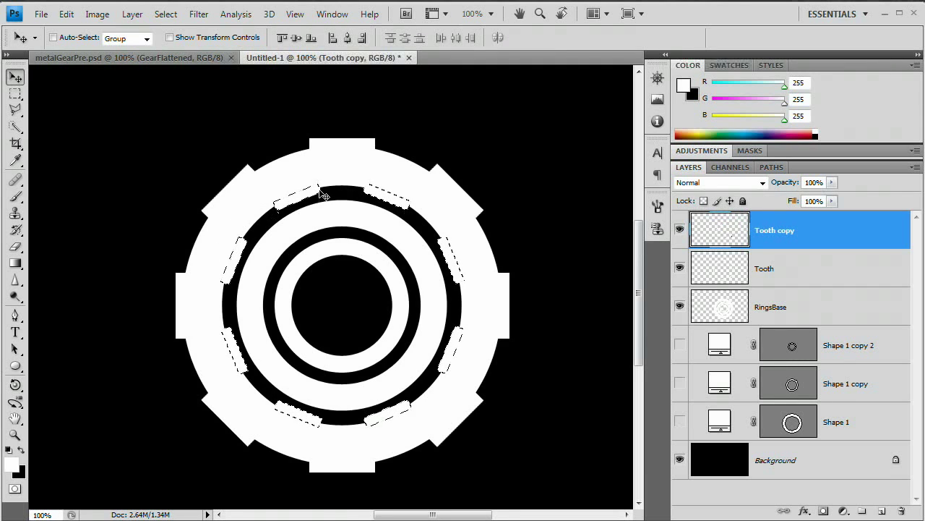
left_click(681, 230)
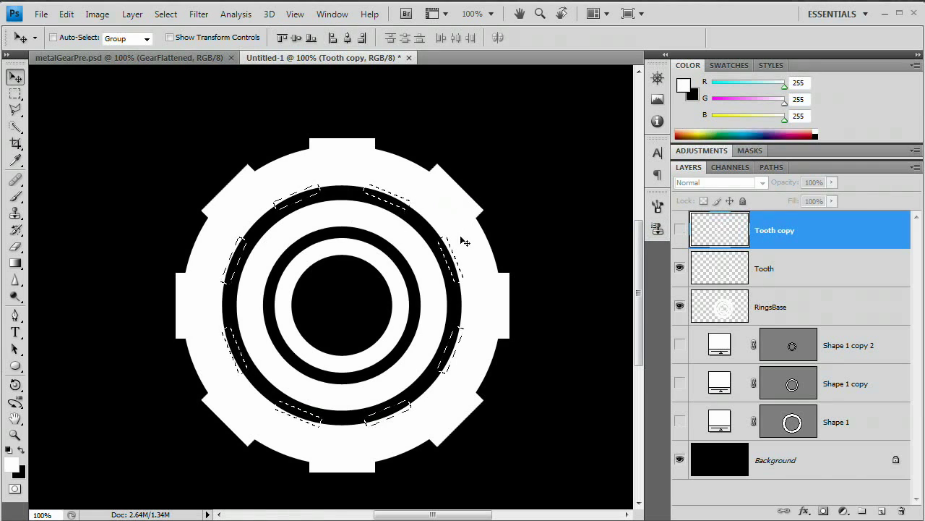
left_click(801, 311)
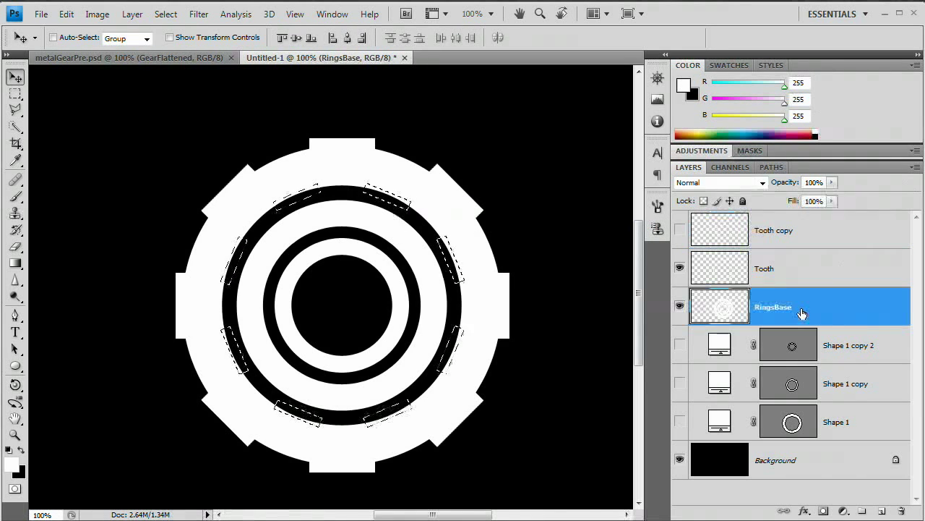
left_click(680, 270)
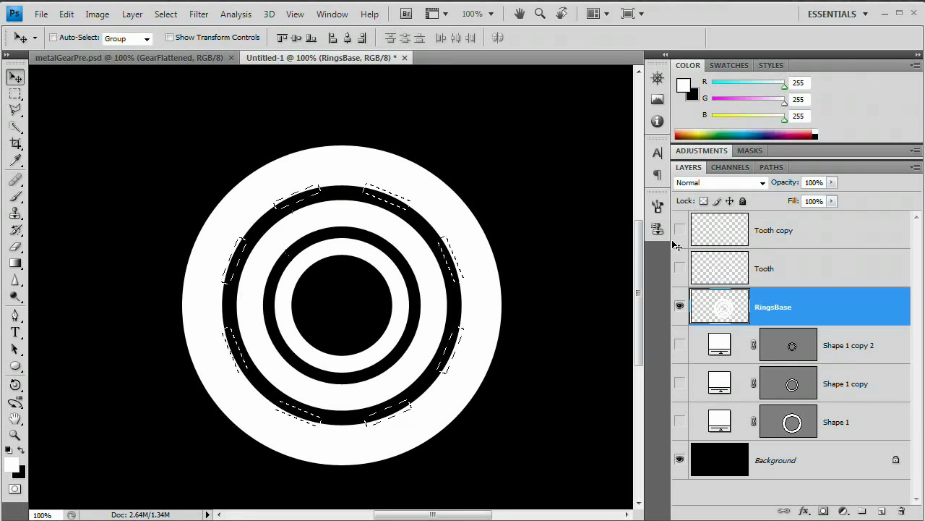
left_click(680, 269)
left_click(680, 269)
left_click(680, 269)
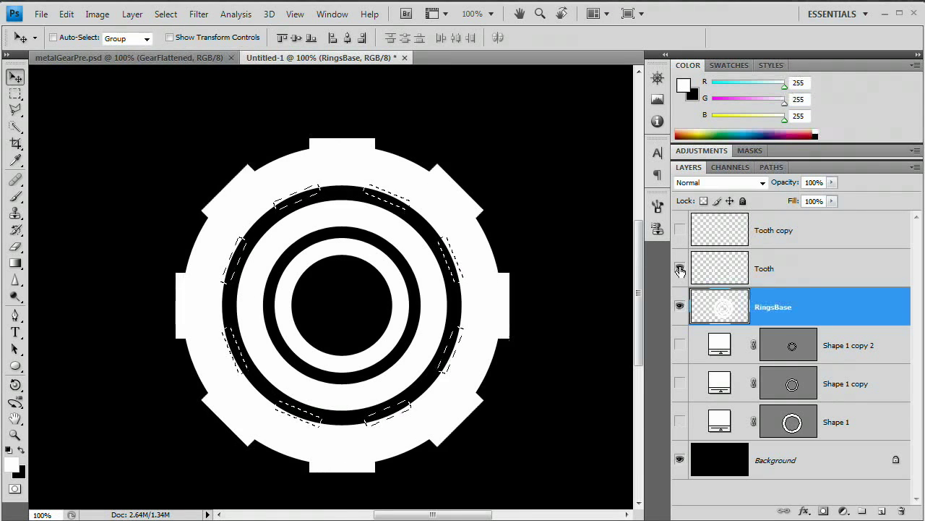
left_click(680, 270)
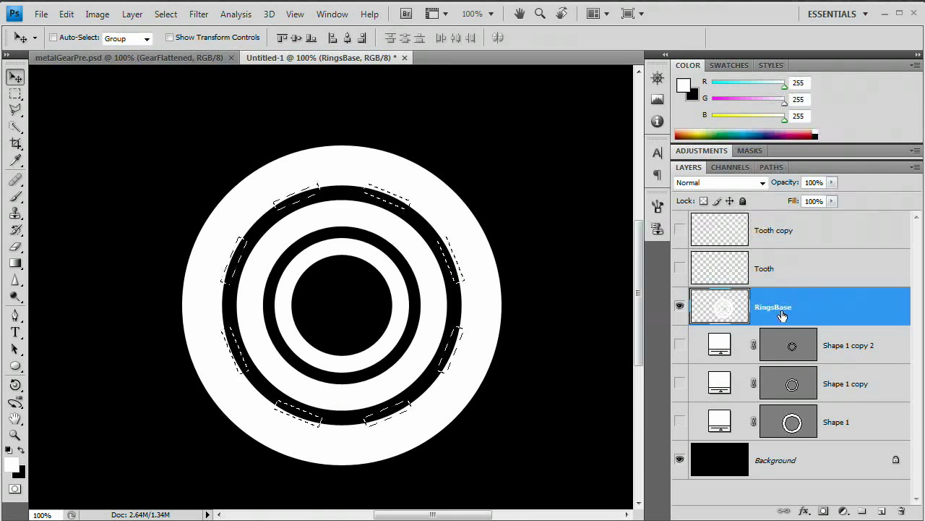
key("Delete")
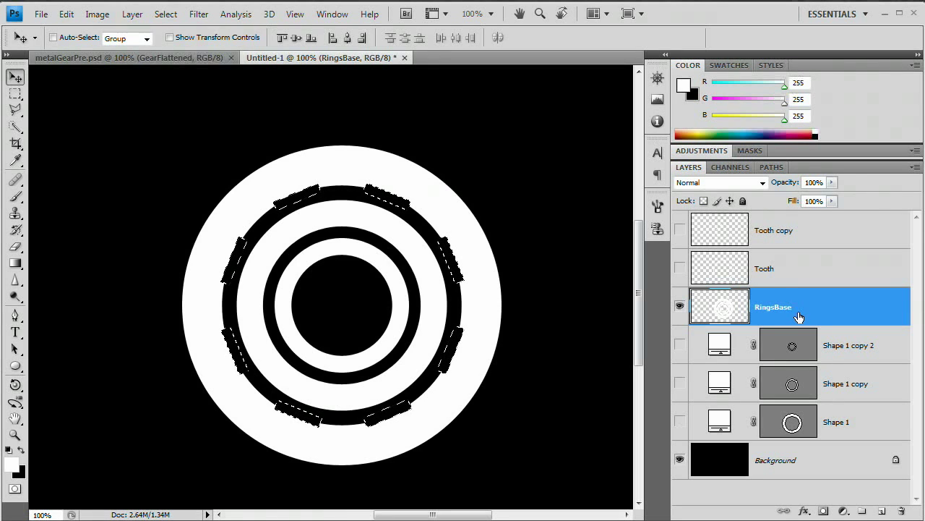
key("ctrl+d")
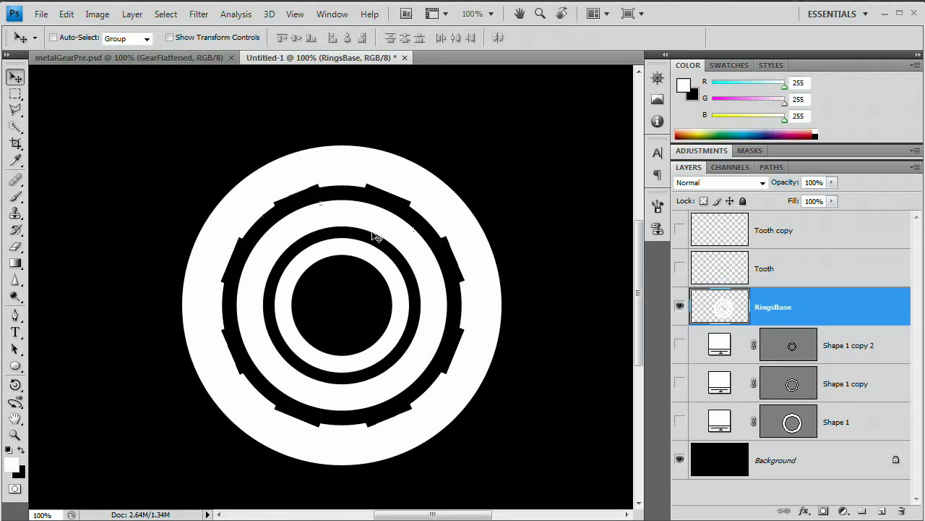
left_click(680, 268)
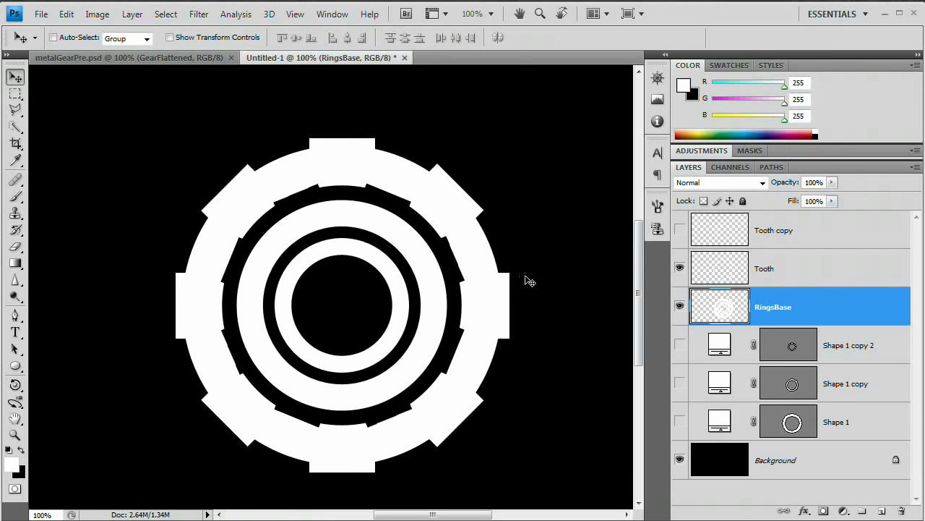
- Move the hidden Tooth copy layer directly above the Background layer and rename it toothBase
left_click(726, 232)
left_click(680, 229)
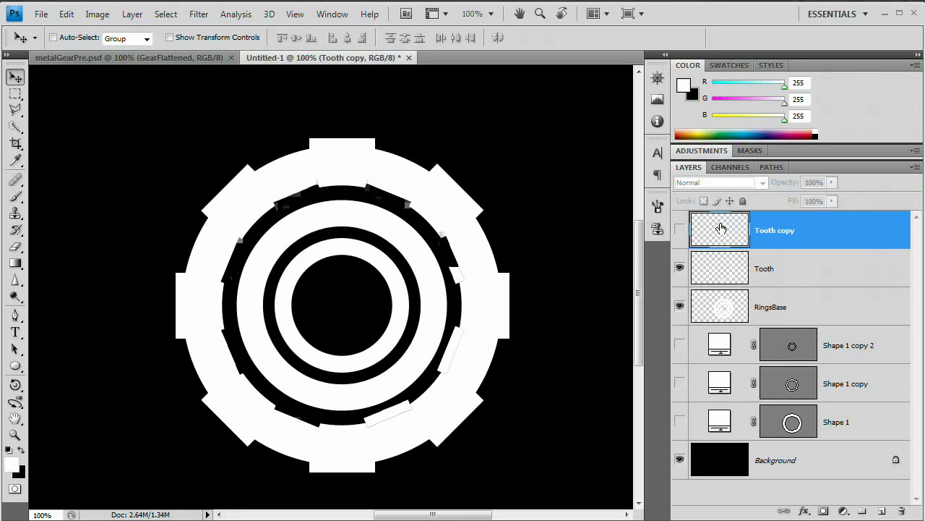
left_click(680, 229)
left_click_drag(733, 231, 735, 438)
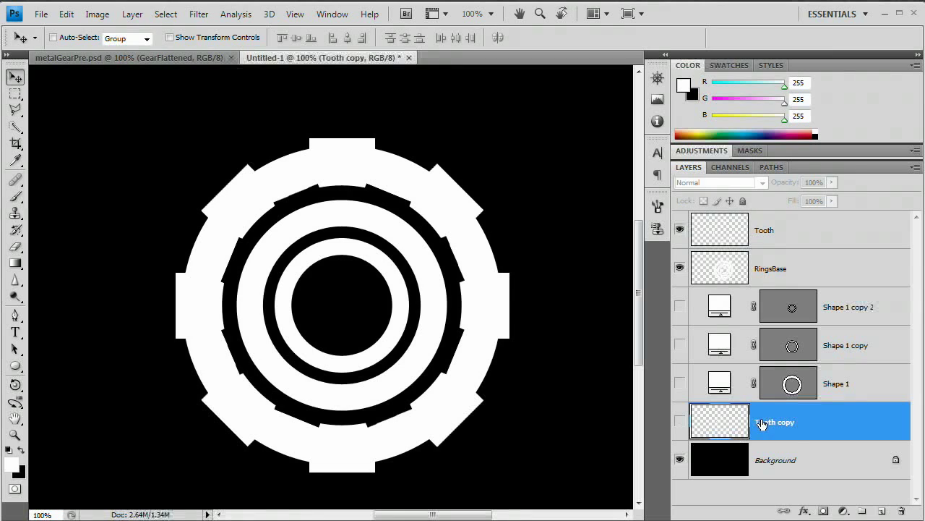
double_click(762, 422)
type("toothBase")
key("Return")
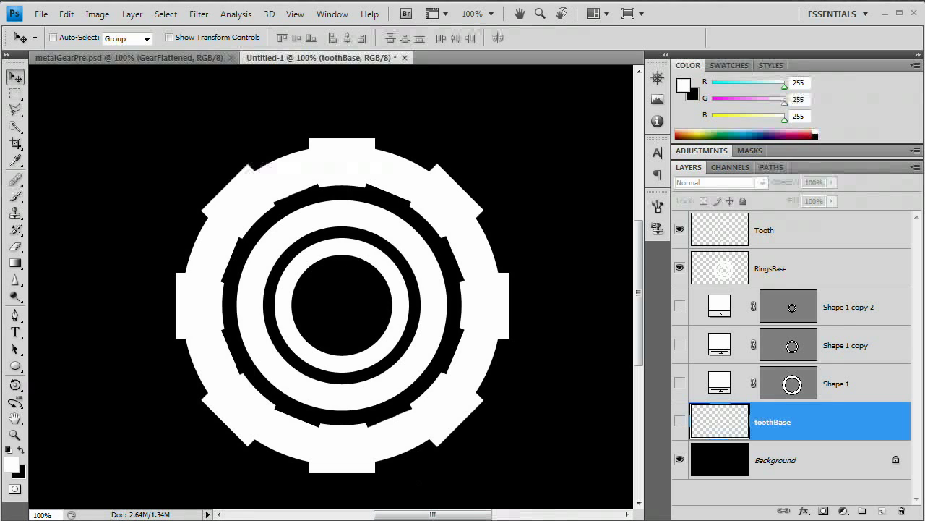
- Start a text layer above the Tooth layer at the gear's centre and enter the letter G
left_click(787, 230)
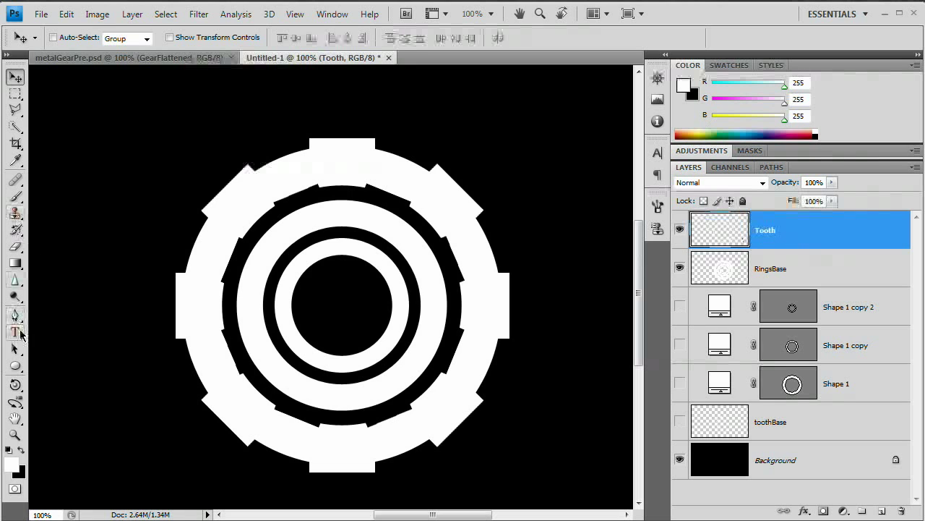
left_click(17, 332)
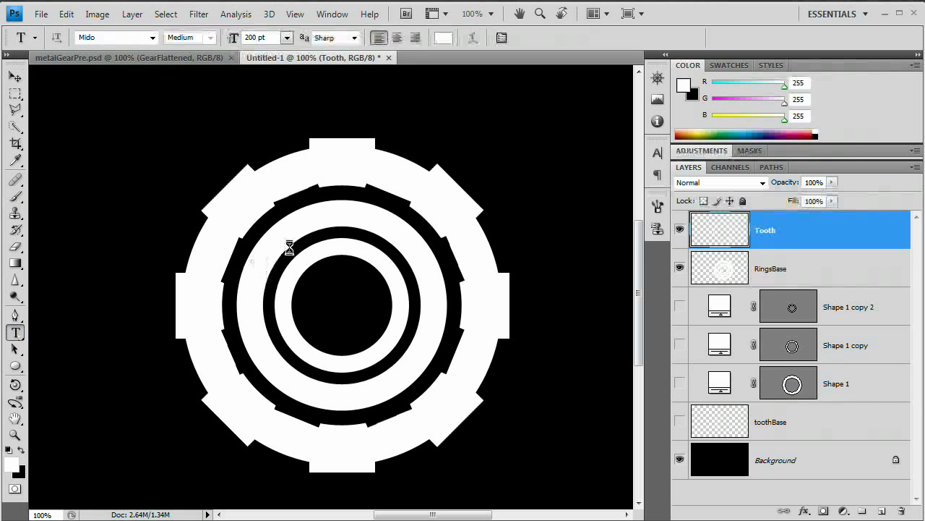
left_click(342, 307)
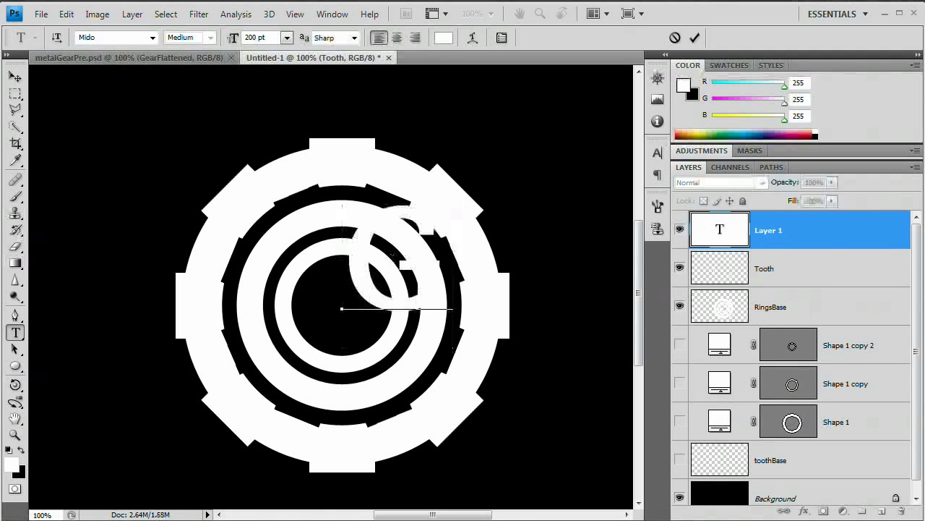
- Set the letter G to the Molot font at 100 pt and commit the text
key("ctrl+a")
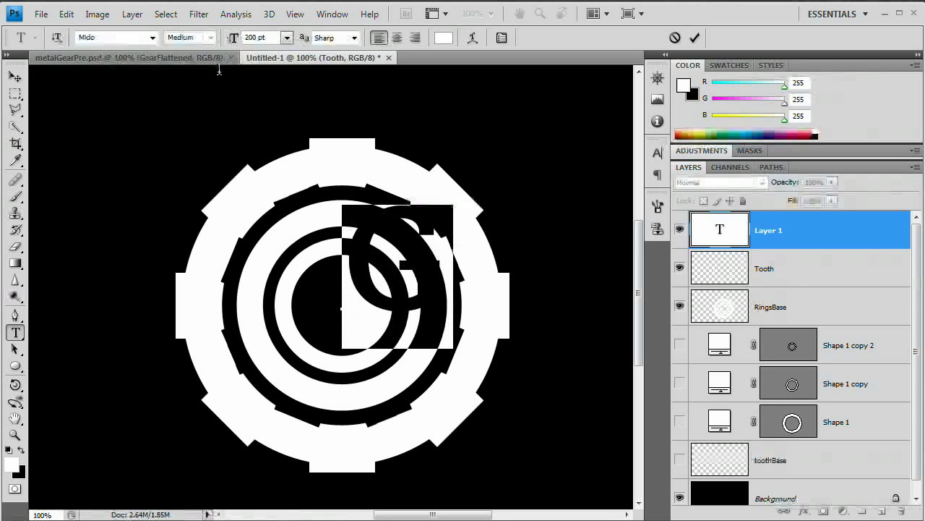
left_click(153, 38)
scroll(196, 190, "up", 1)
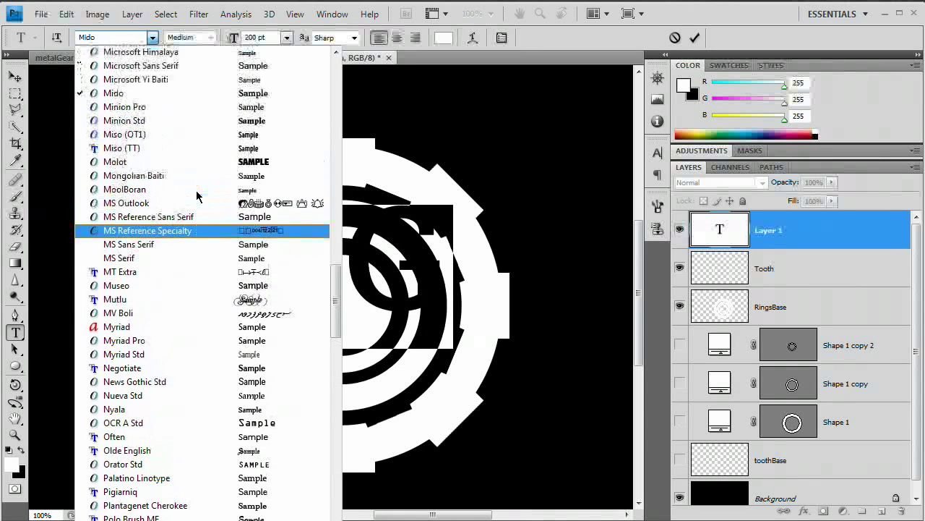
left_click(150, 162)
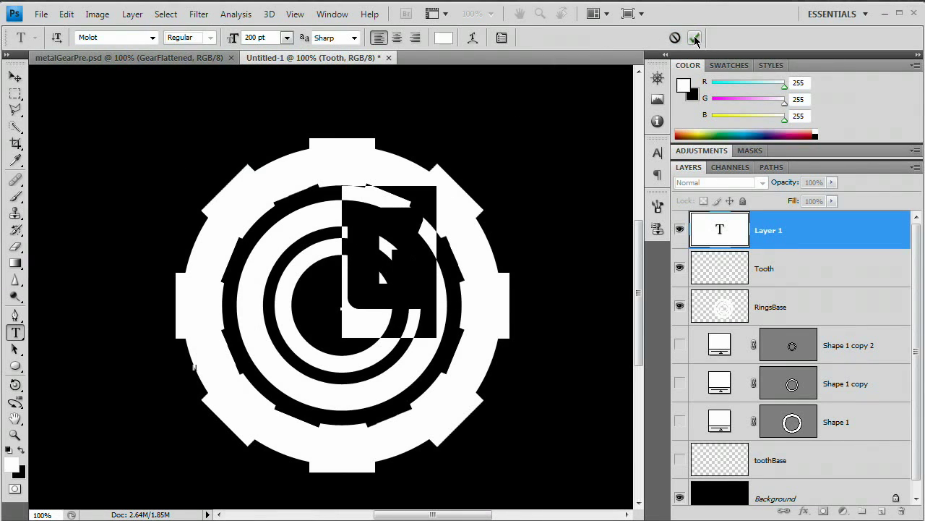
left_click(276, 38)
type("100")
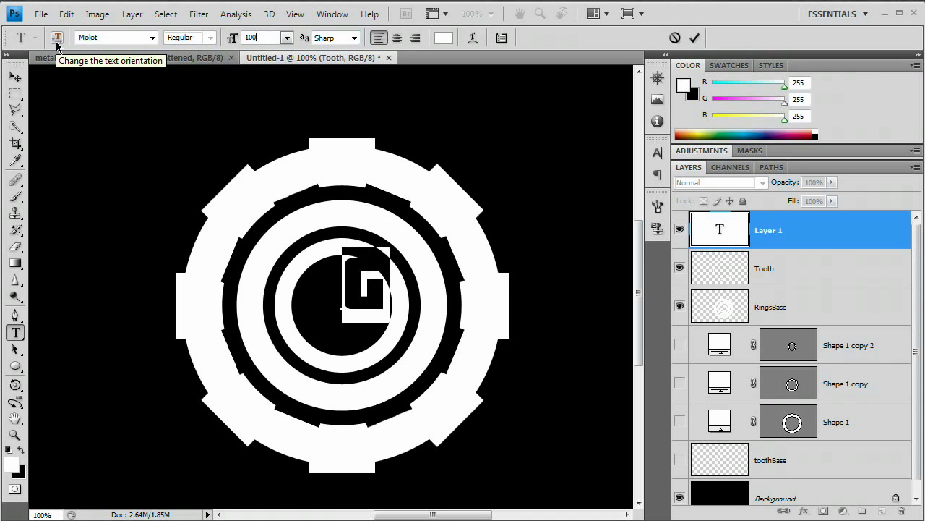
left_click(696, 38)
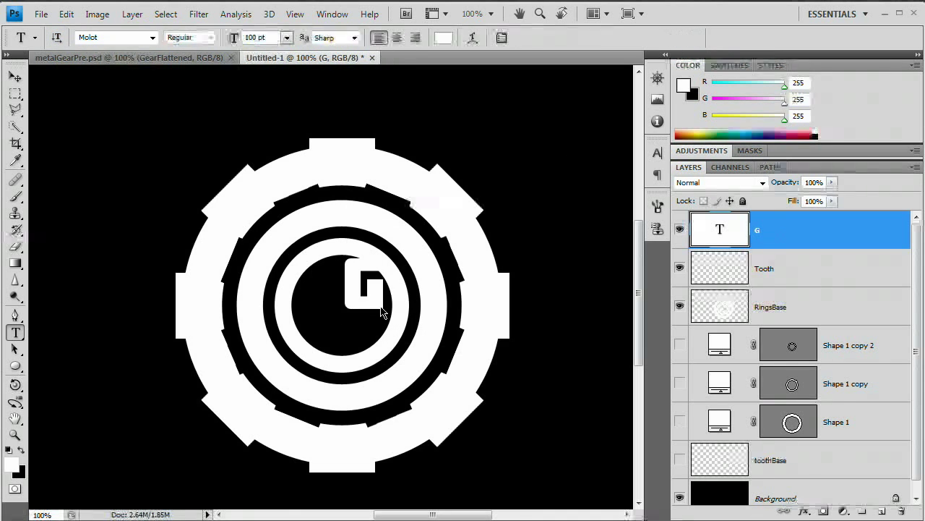
- Centre the G inside the innermost ring, scale it proportionally to about 138.9% and apply the transform
key("v")
left_click_drag(377, 292, 349, 309)
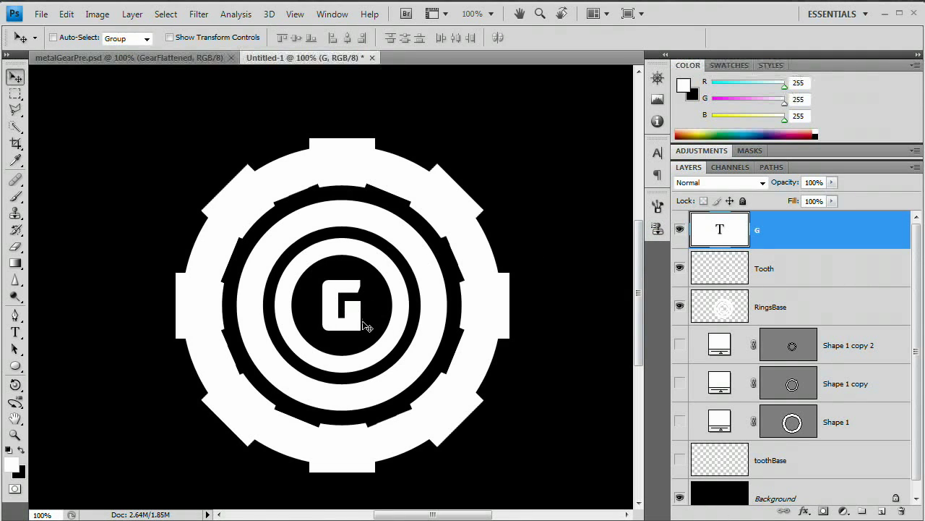
key("ctrl+t")
left_click_drag(371, 266, 386, 255)
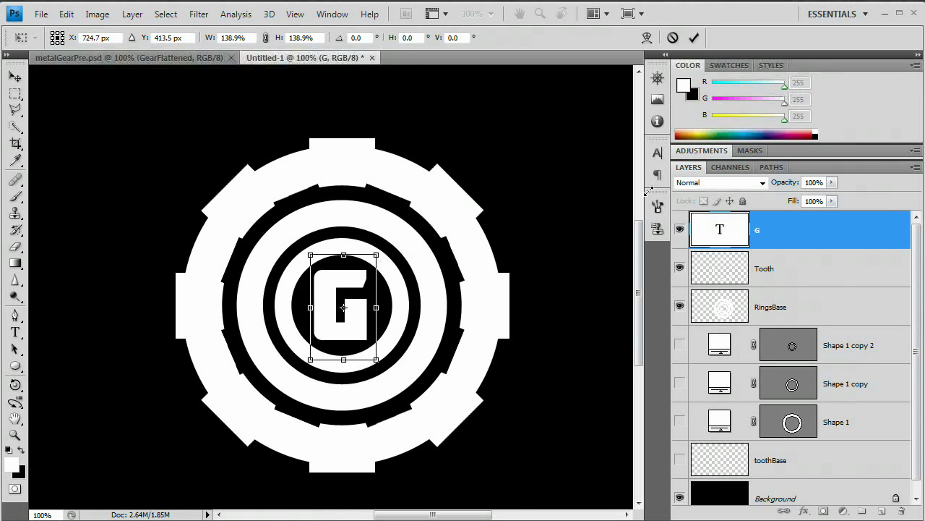
left_click(693, 37)
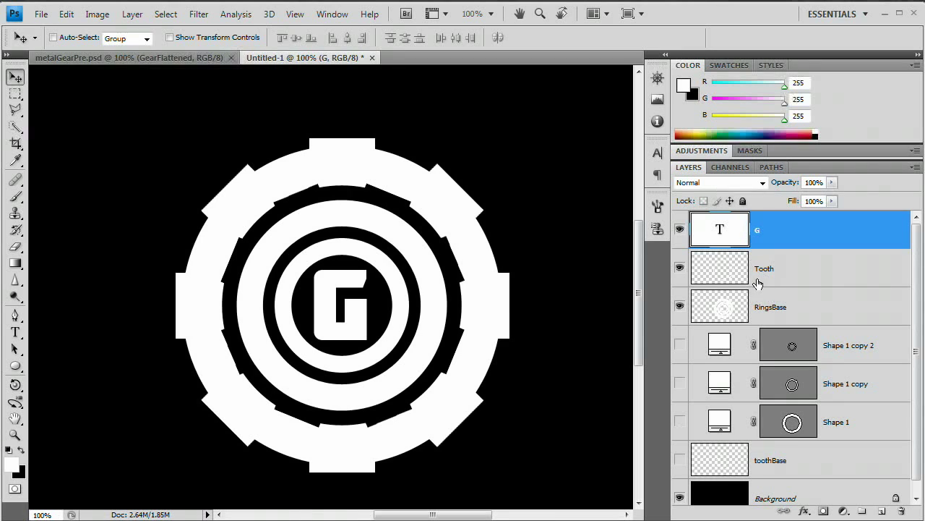
- Check the Tooth layer by toggling its visibility and merge it down into the RingsBase layer
left_click(708, 275)
left_click(681, 268)
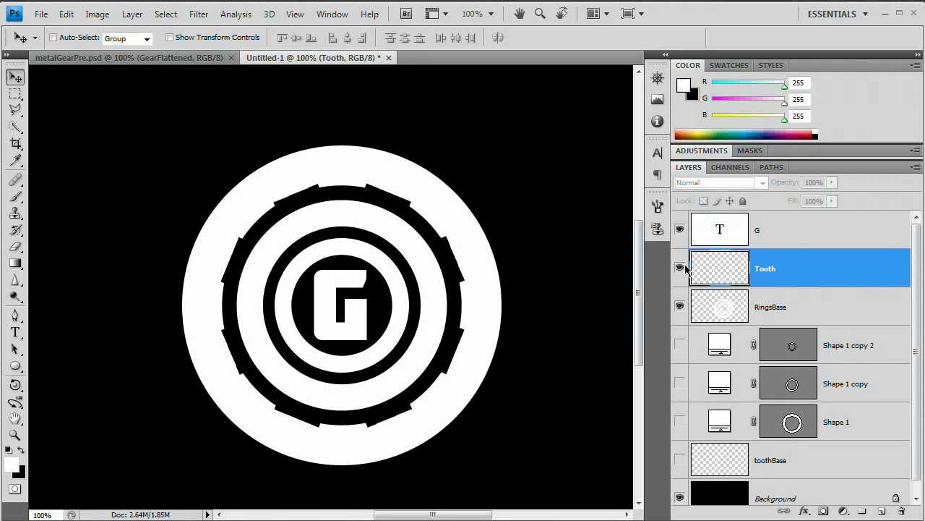
left_click(681, 268)
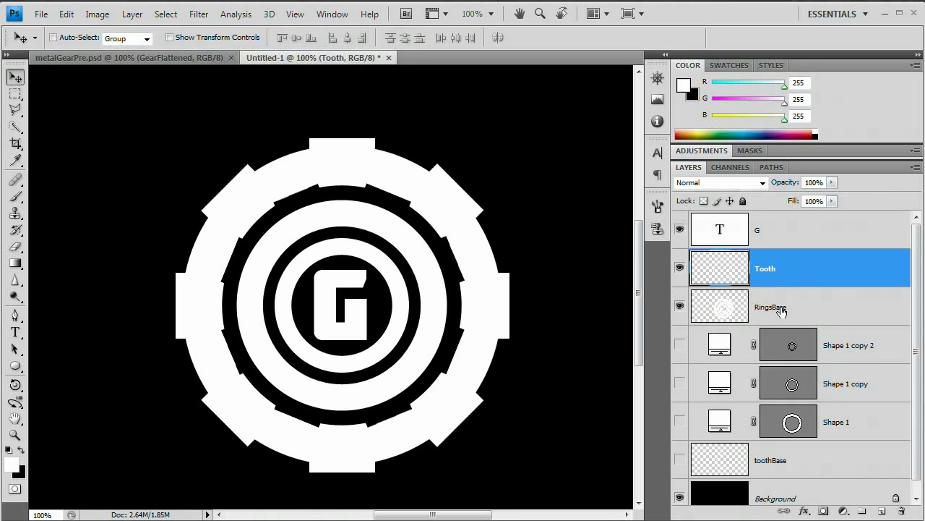
key("ctrl+e")
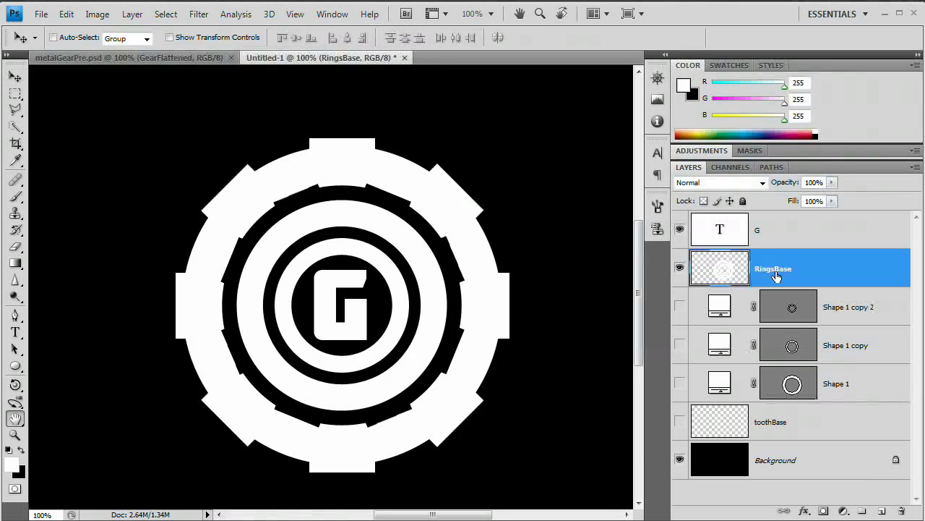
- Rename the merged RingsBase layer as Gear
double_click(776, 277)
key("Escape")
double_click(773, 269)
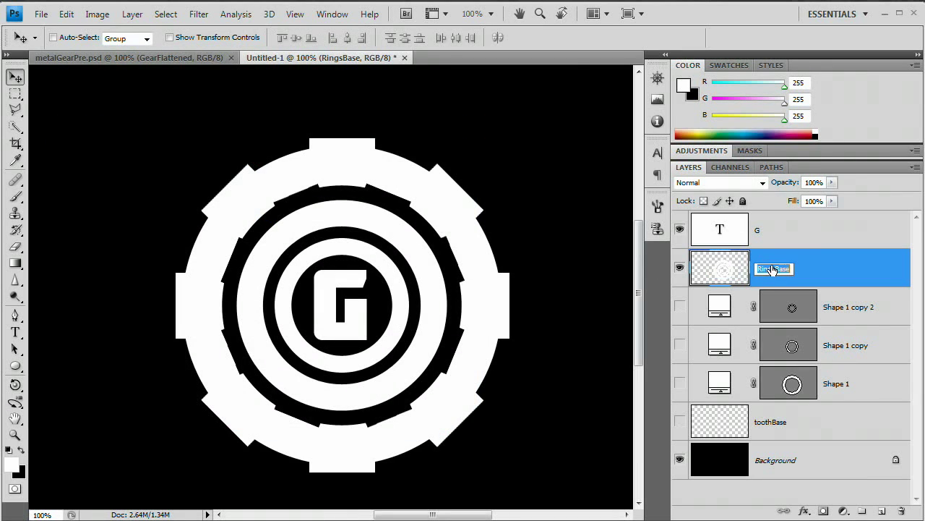
type("Gear")
key("Return")
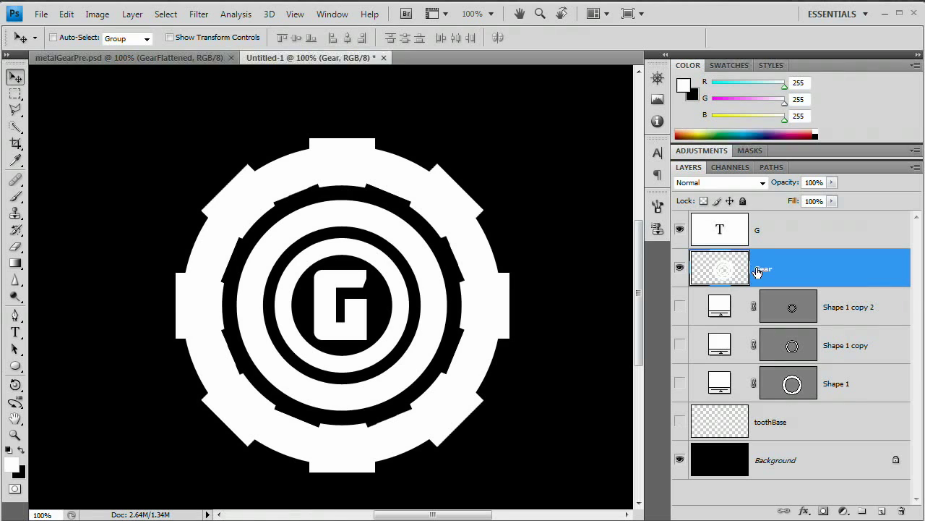
- Add a Pattern Overlay to the Gear layer and replace the available patterns with the Texture Fill 2 set
left_click(133, 14)
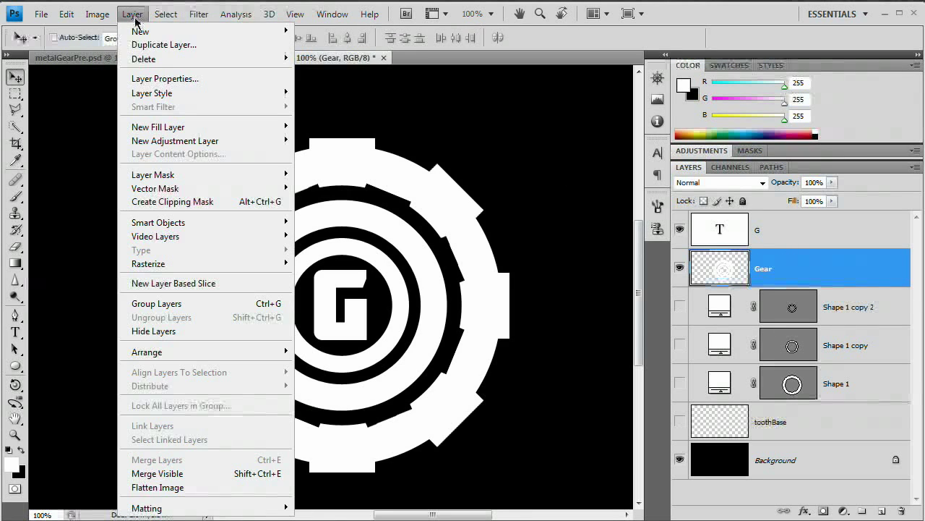
mouse_move(175, 102)
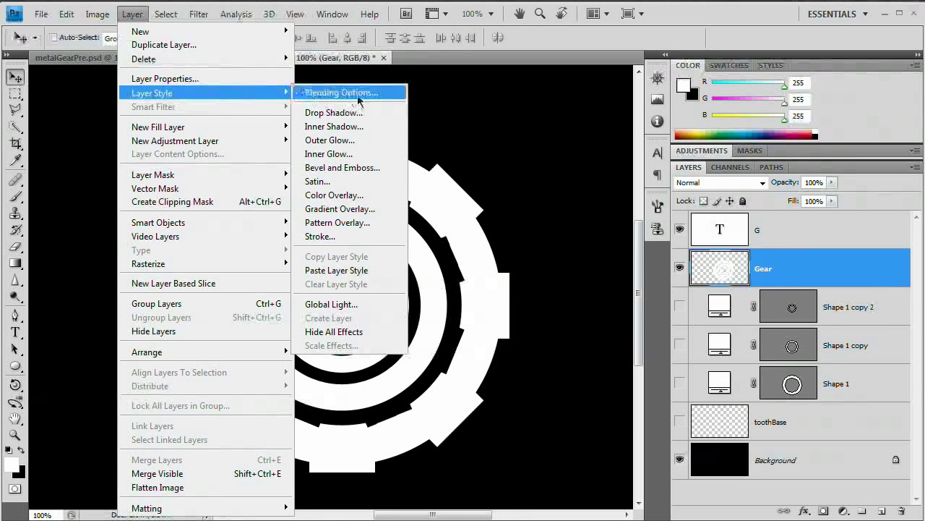
left_click(357, 224)
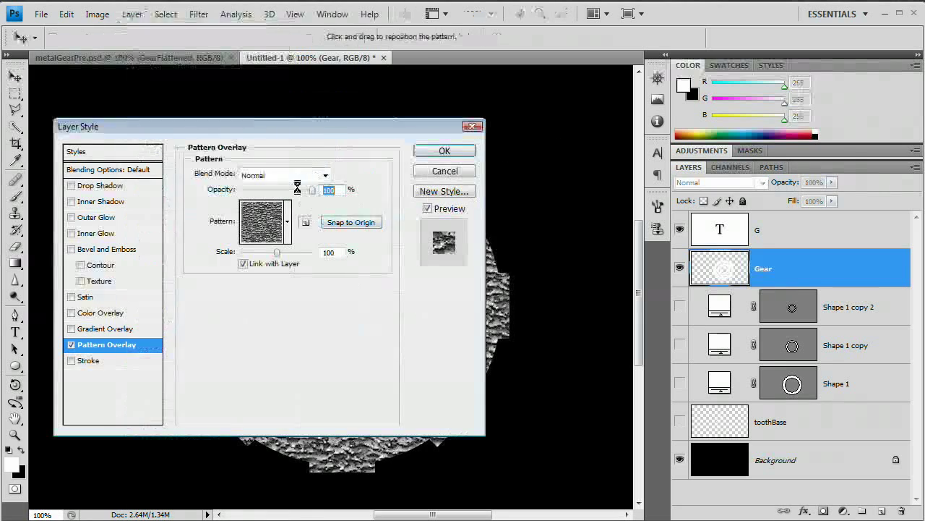
left_click_drag(330, 128, 365, 63)
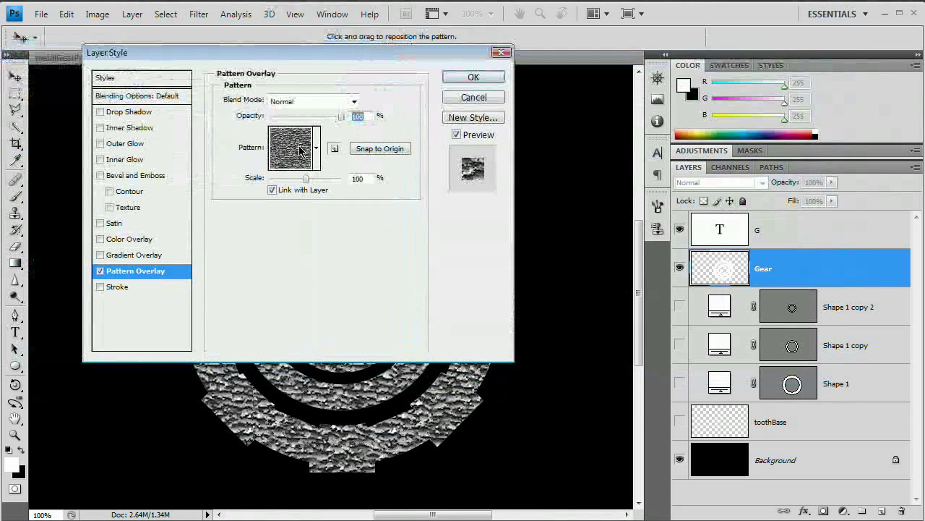
left_click(318, 148)
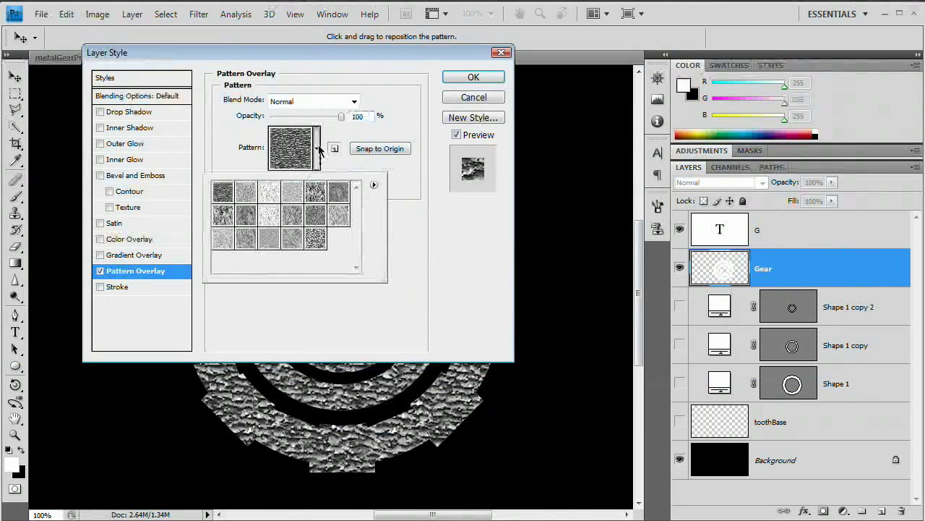
left_click(374, 186)
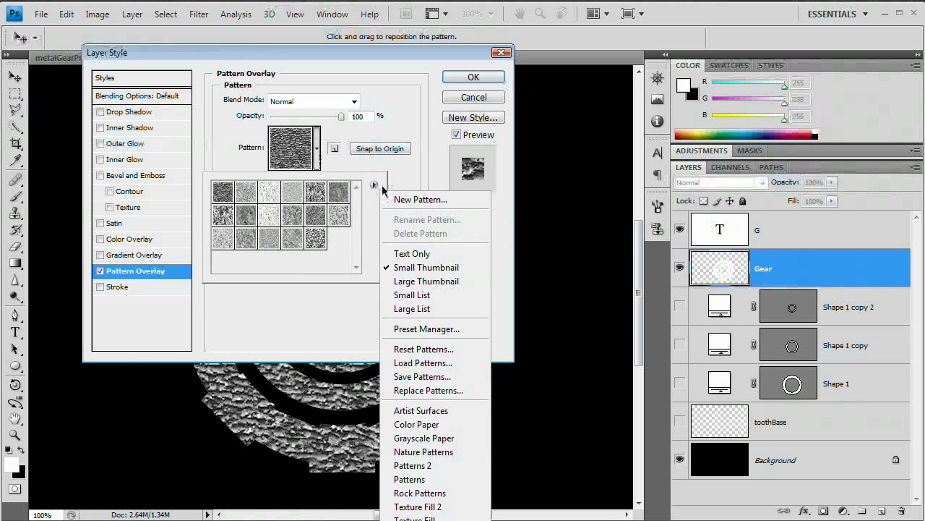
left_click(419, 507)
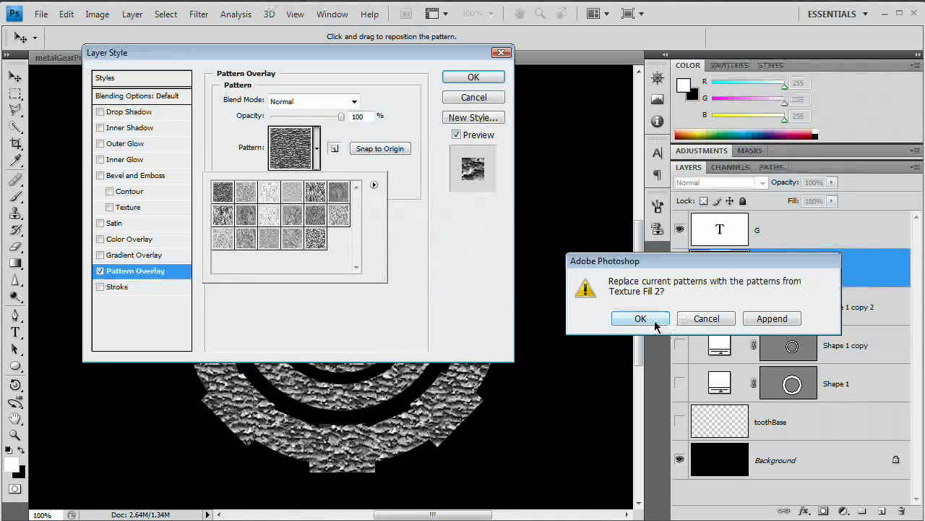
left_click(641, 318)
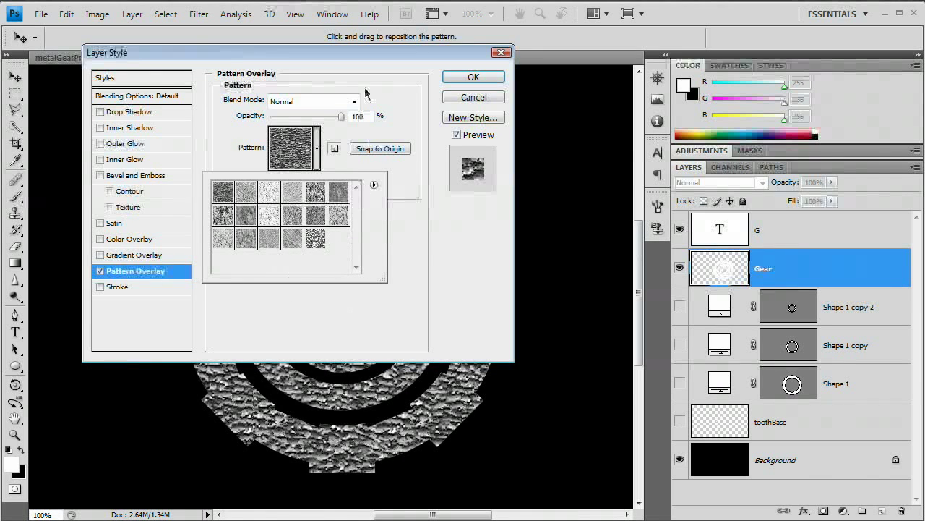
- Apply the fourth pattern of the first row to the overlay and set the pattern scale to 20%
left_click(290, 194)
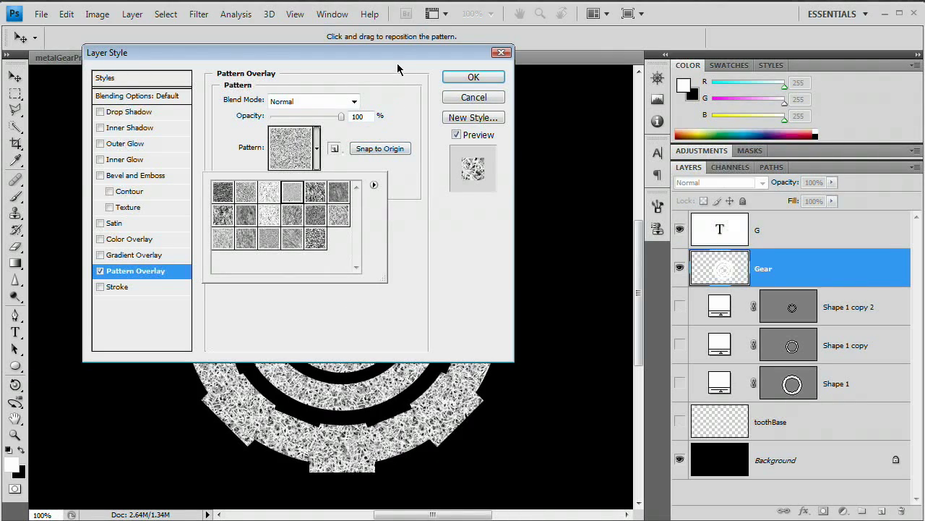
left_click_drag(399, 52, 450, 56)
left_click_drag(682, 134, 760, 94)
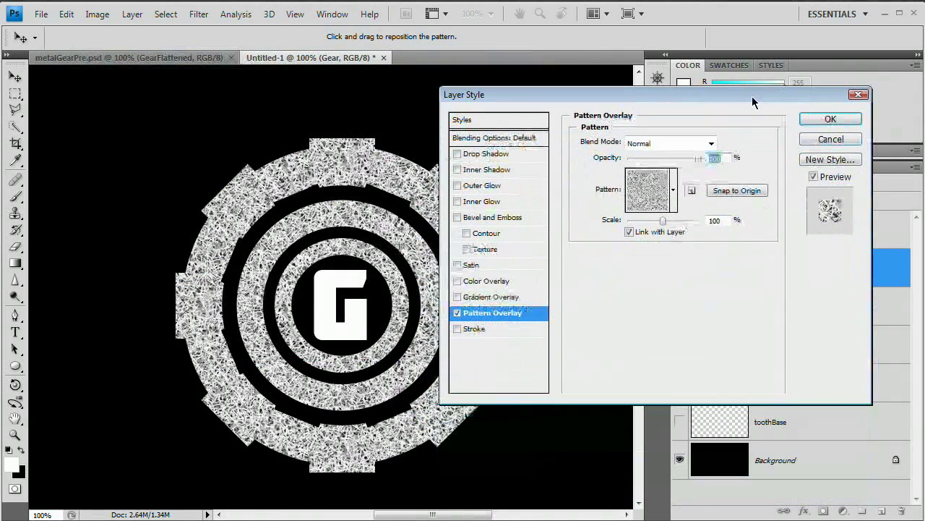
left_click_drag(661, 98, 660, 77)
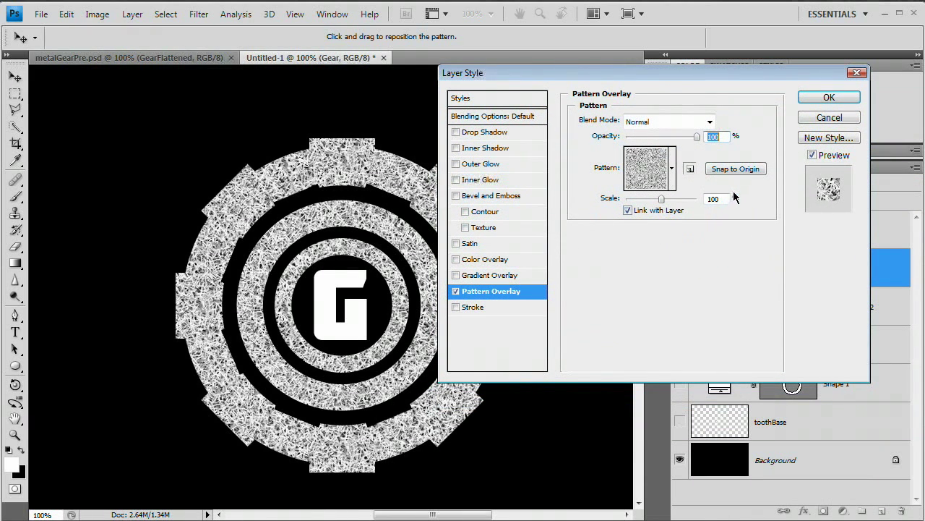
key("Tab")
type("20")
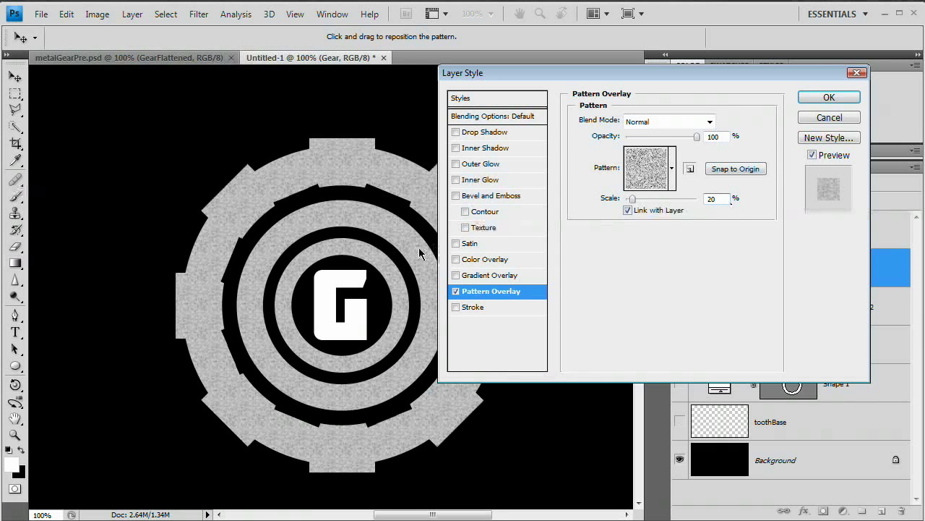
- Compare the fine-grained third-row patterns and apply the first pattern of that row to the Gear overlay
left_click(671, 167)
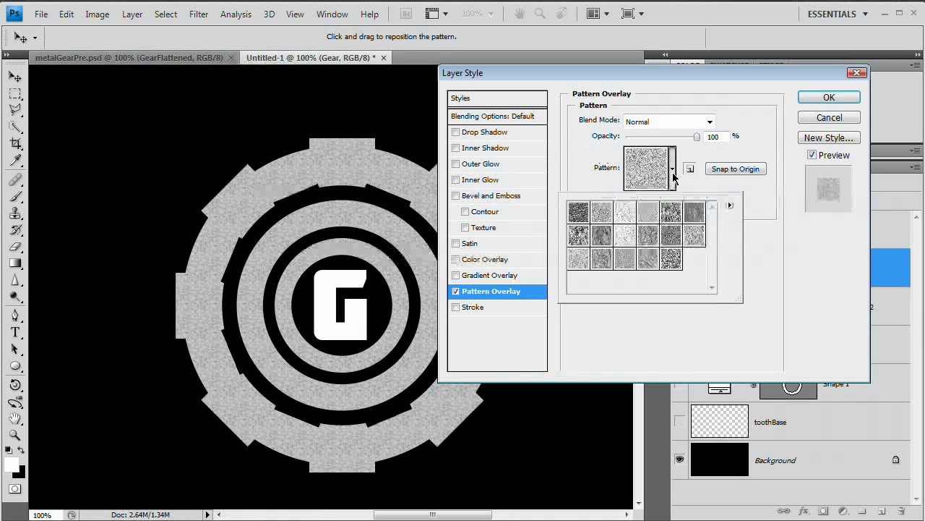
left_click(625, 258)
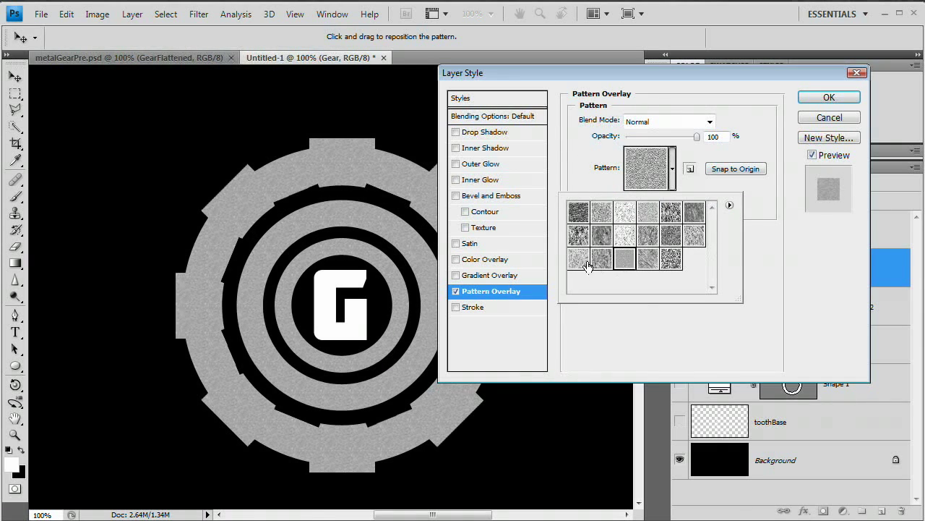
left_click(586, 265)
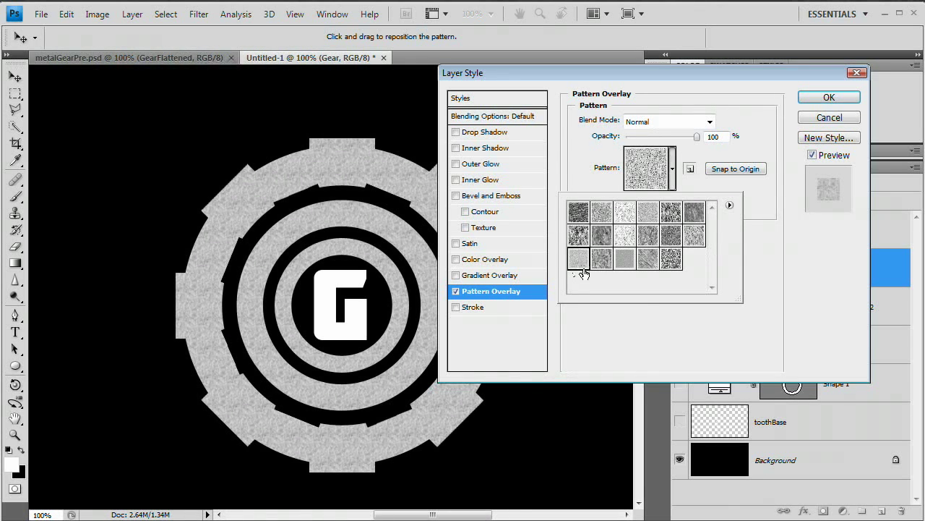
left_click(830, 102)
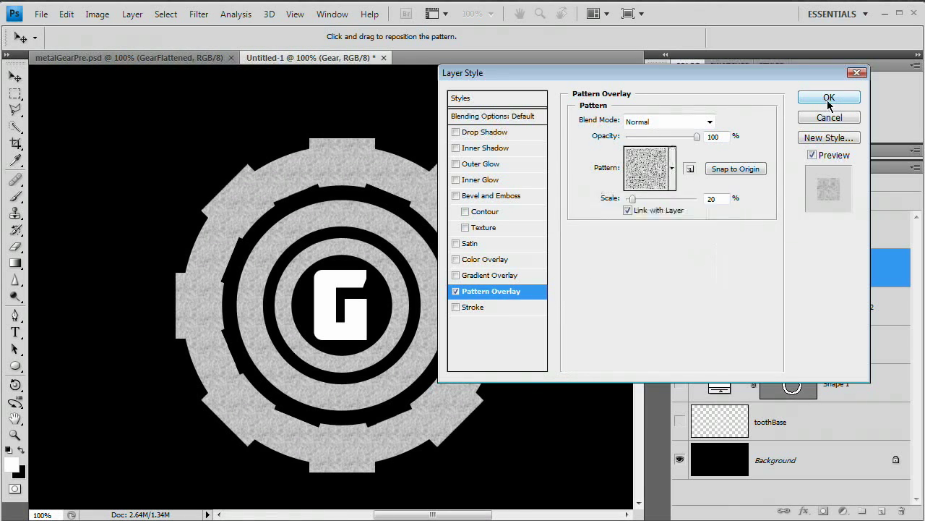
- Add a Color Overlay to the Gear layer and set its color to #e7e5d2
left_click_drag(671, 71, 457, 77)
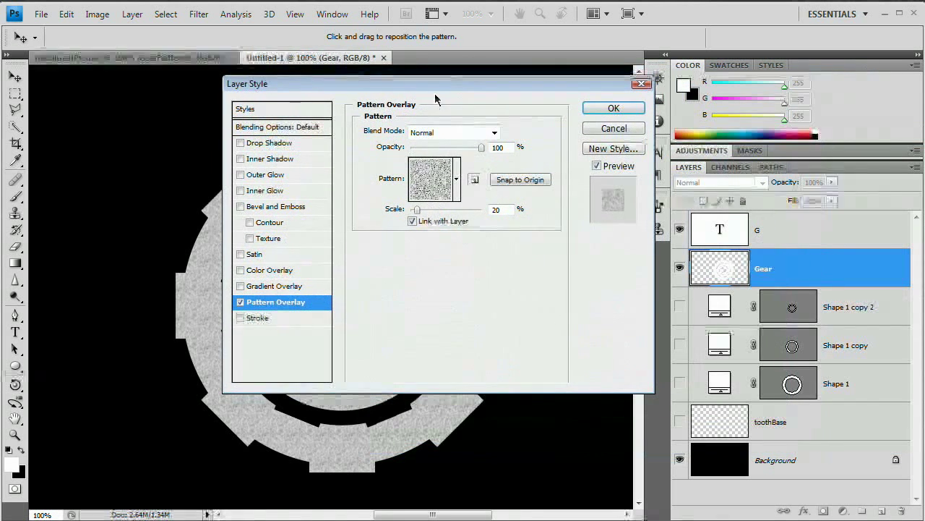
left_click(260, 271)
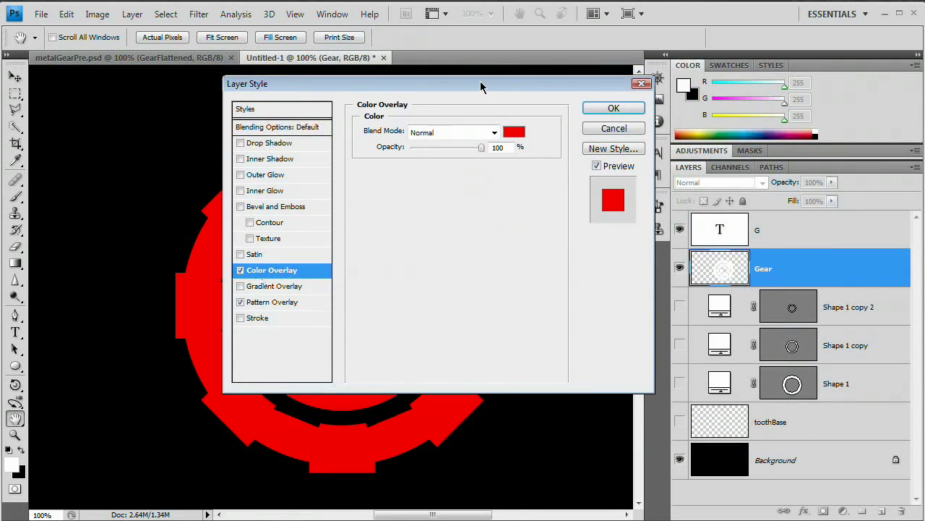
left_click_drag(480, 86, 715, 88)
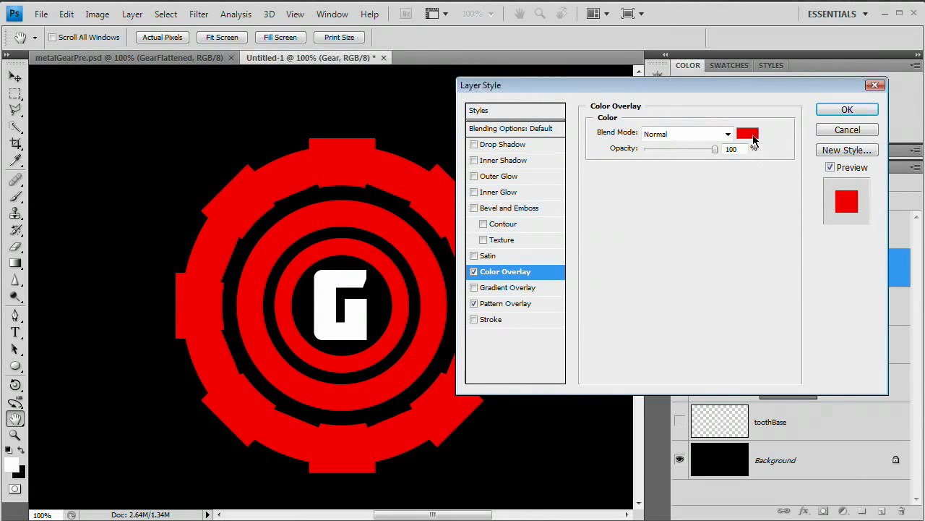
left_click(752, 137)
left_click_drag(472, 517, 740, 142)
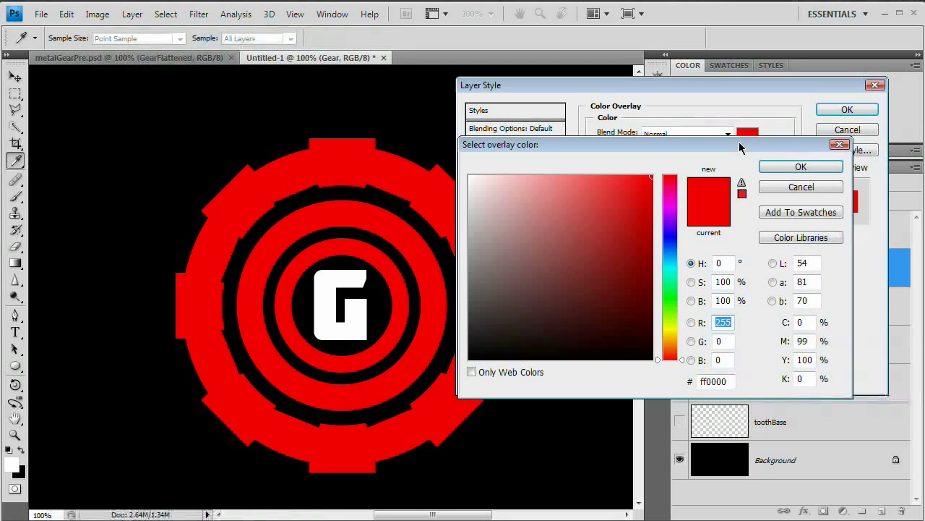
left_click(717, 381)
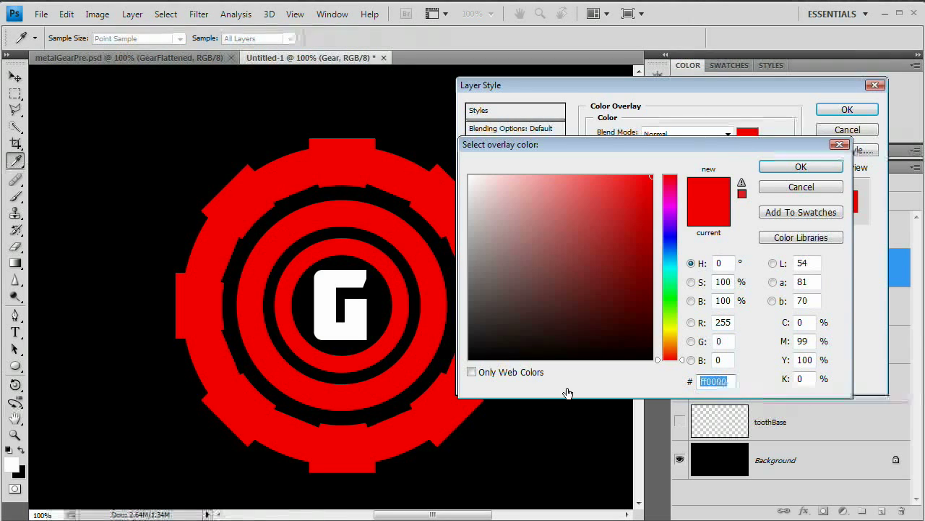
type("e")
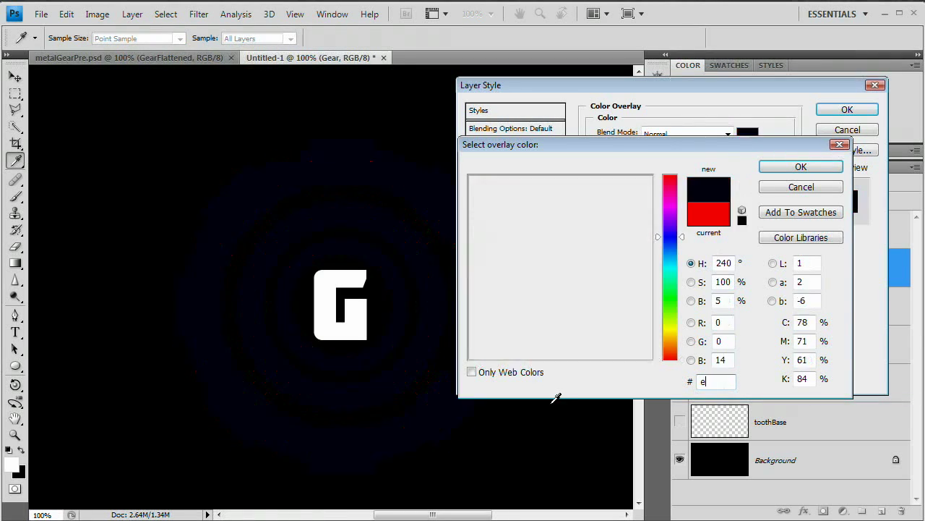
type("7e")
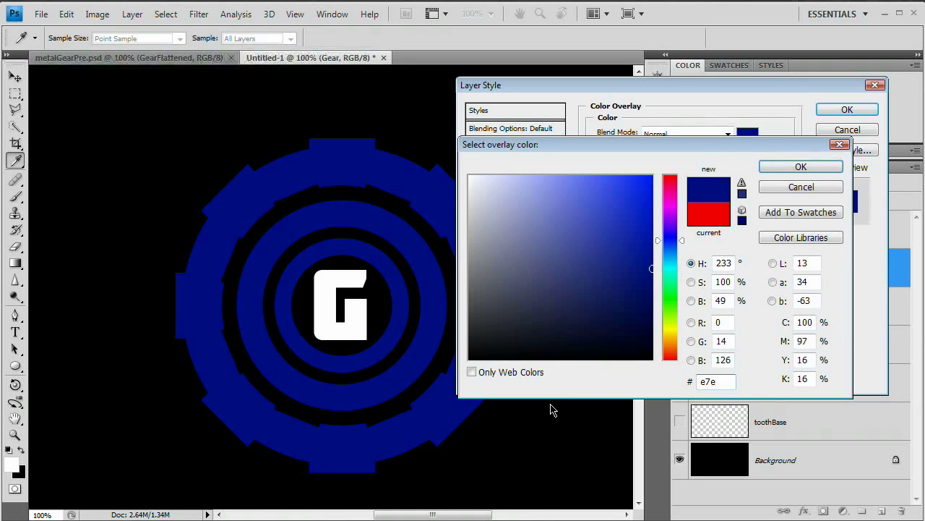
type("5d2")
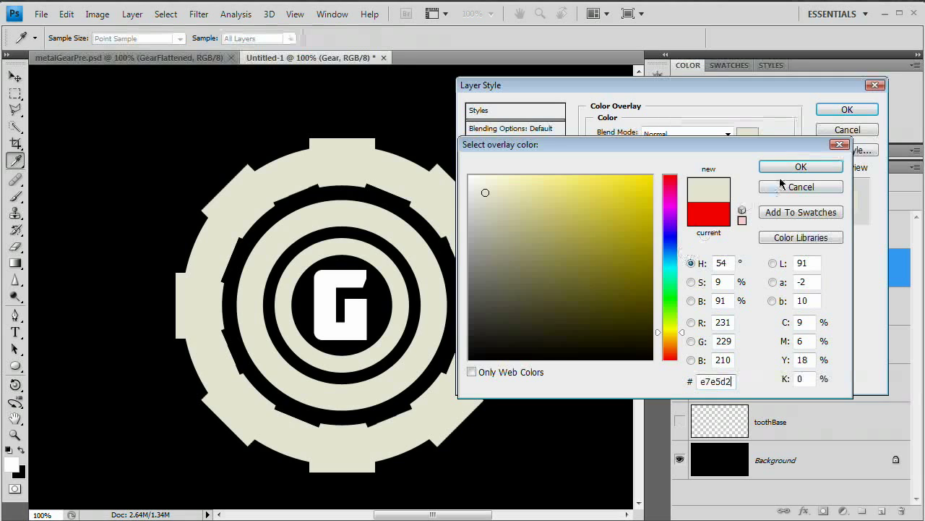
left_click(823, 168)
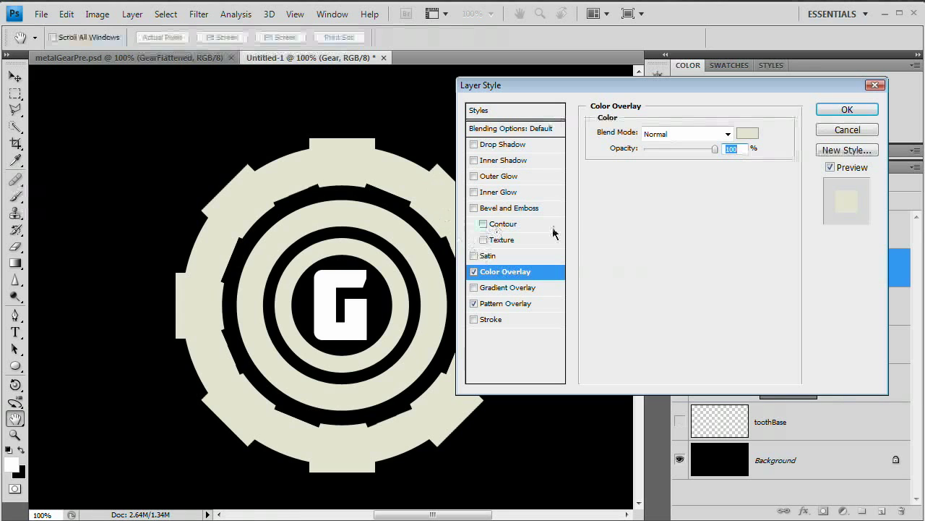
- Keep the beige overlay color and set the Color Overlay's blend mode to Color
left_click(746, 134)
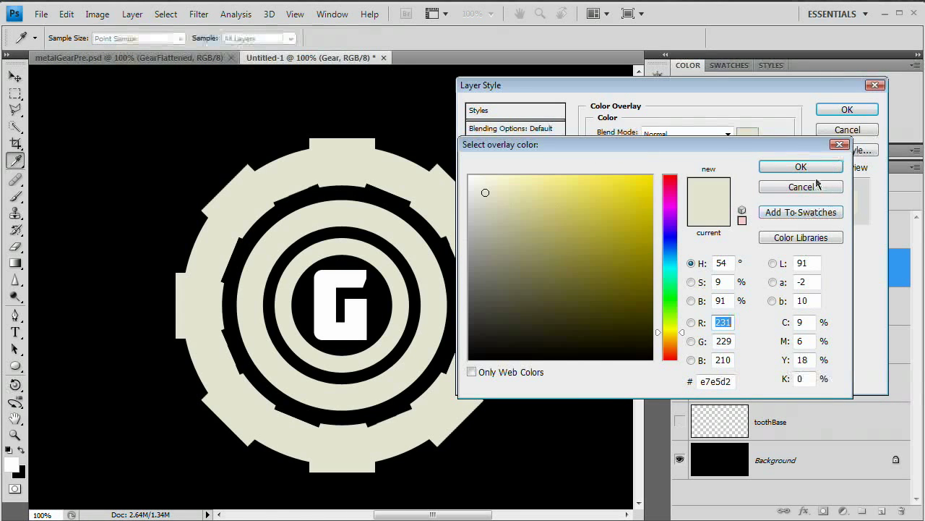
left_click(817, 169)
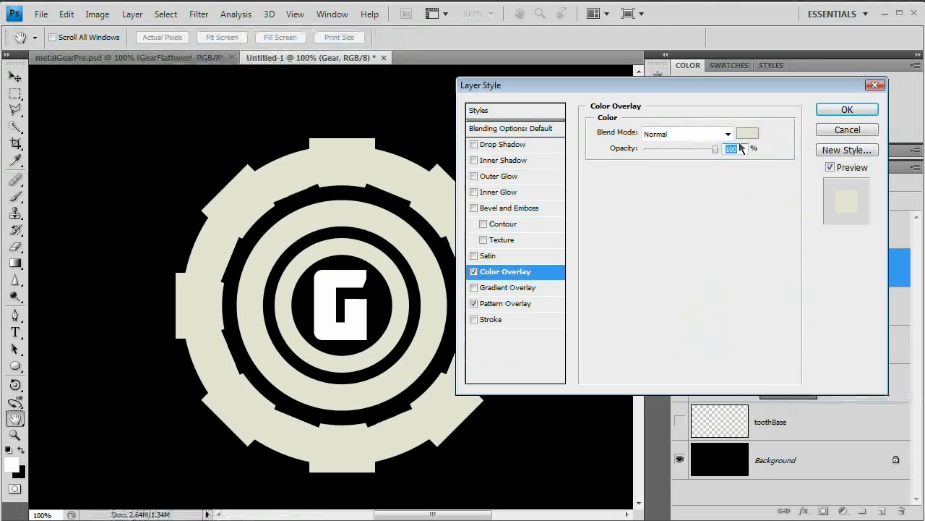
left_click(698, 135)
left_click(677, 468)
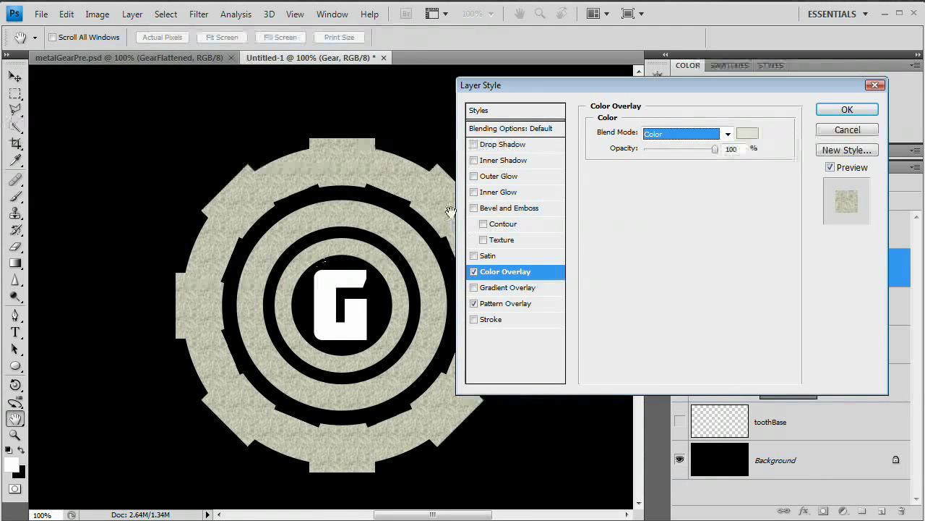
- Add a Bevel and Emboss effect to the Gear layer using the Chisel Hard technique
left_click(508, 209)
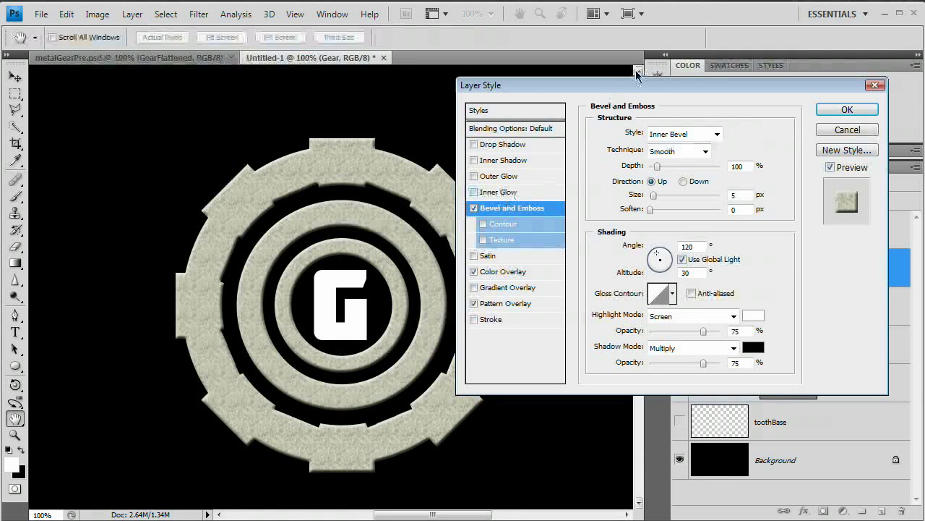
left_click_drag(636, 91, 656, 117)
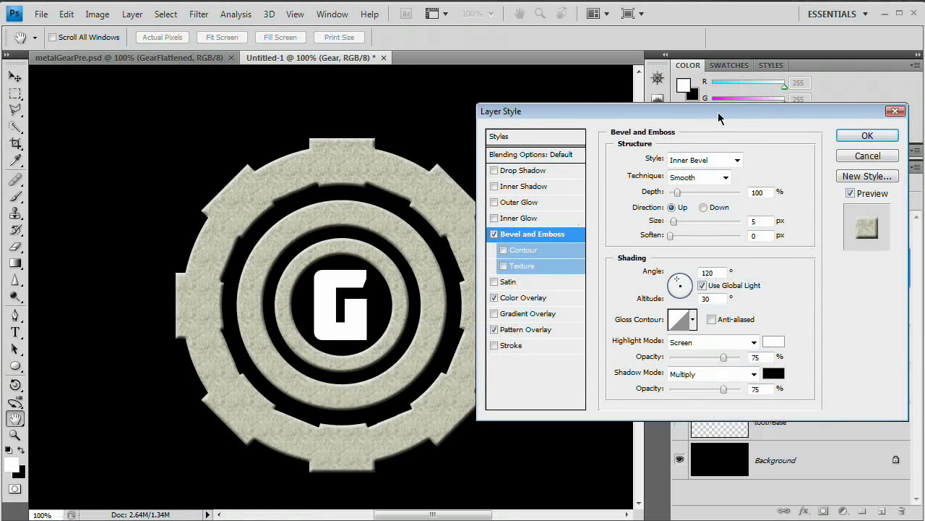
left_click_drag(719, 117, 710, 154)
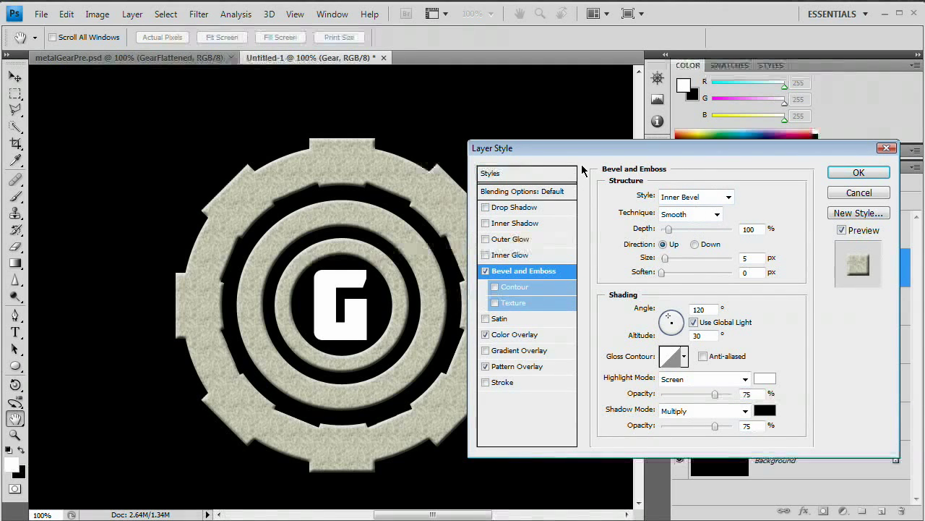
left_click_drag(595, 153, 604, 128)
left_click_drag(708, 134, 697, 155)
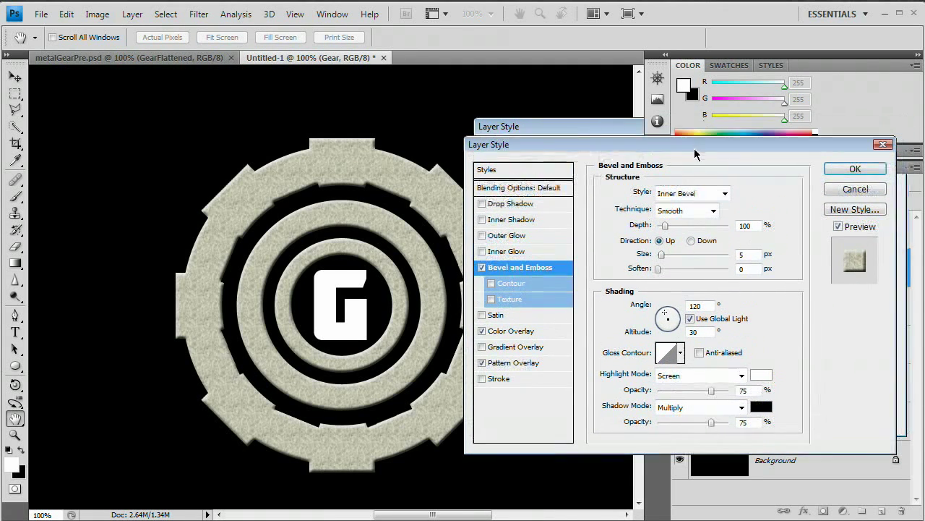
left_click(712, 211)
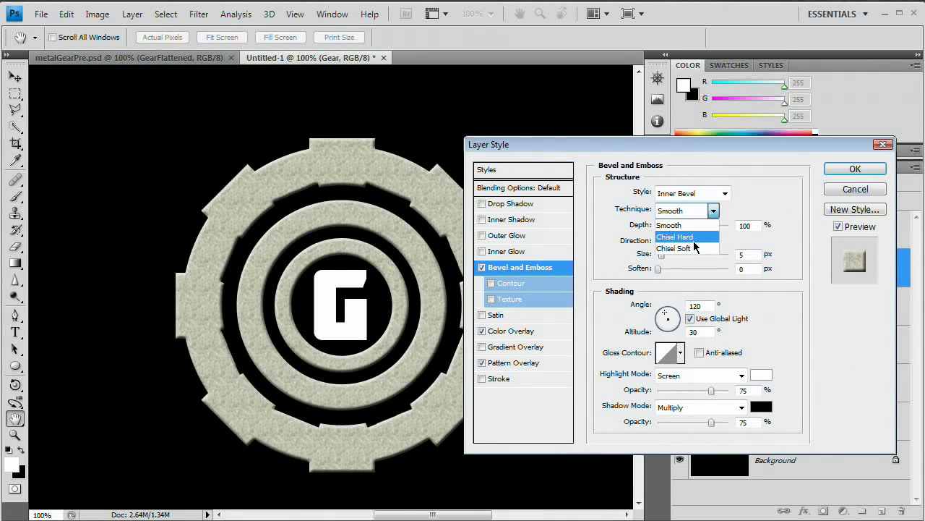
left_click(694, 237)
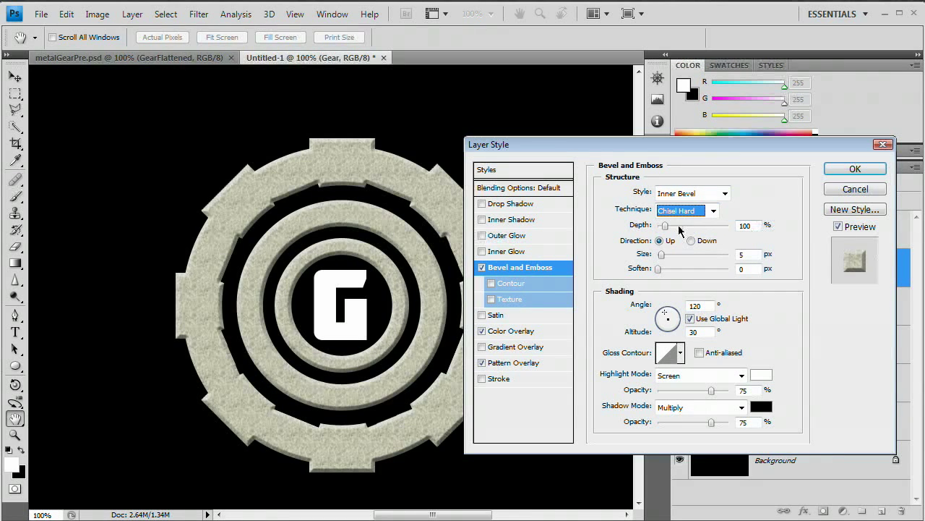
- Set the Gear bevel's depth to 1000% and its size to 1 px
left_click_drag(666, 229, 756, 227)
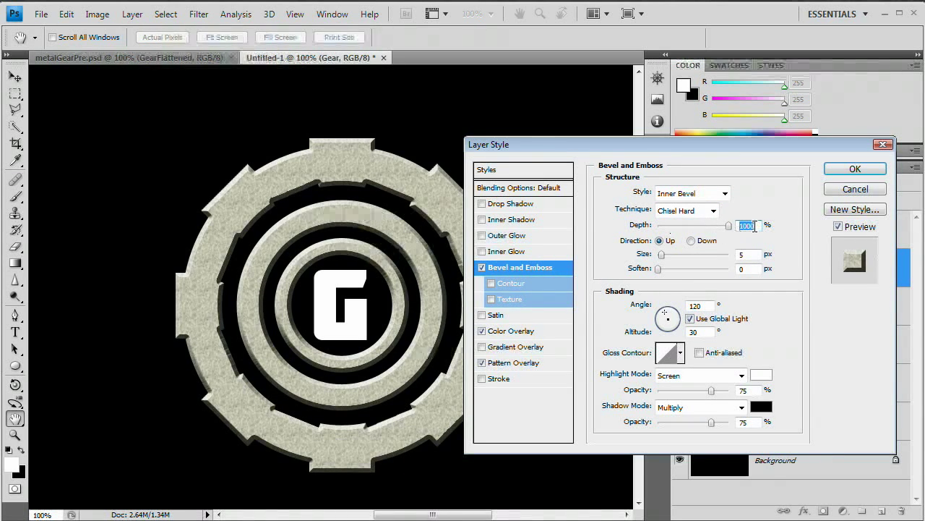
key("Tab")
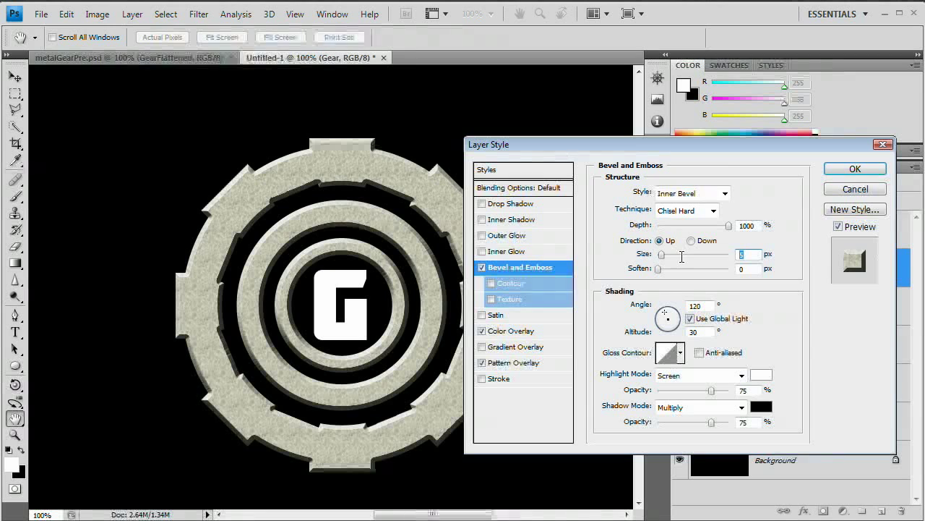
type("1")
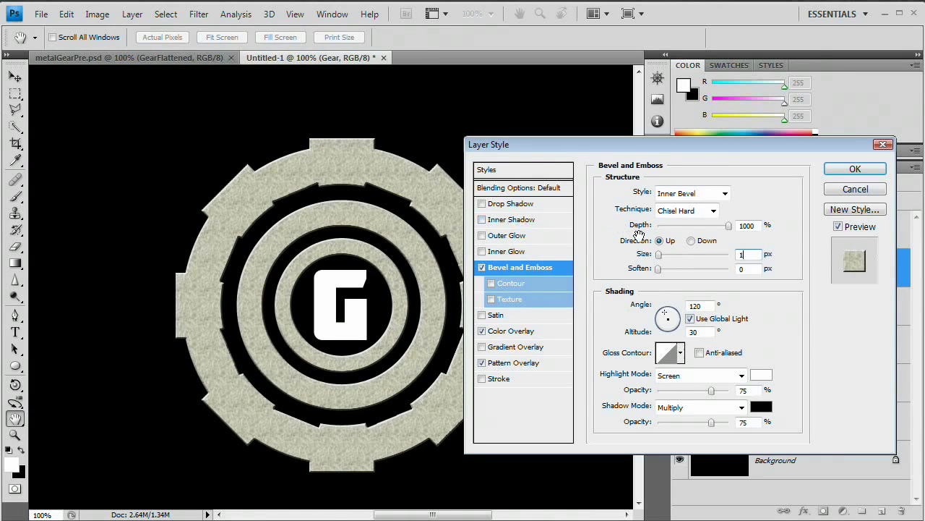
- Set the bevel's light angle to -60° and its altitude to 48°
left_click(672, 326)
left_click_drag(672, 327, 672, 326)
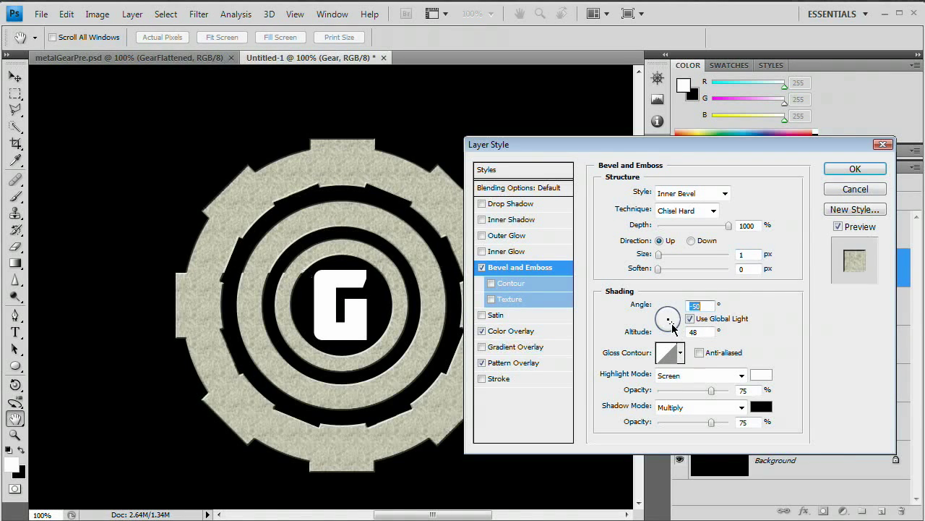
key("shift+Down")
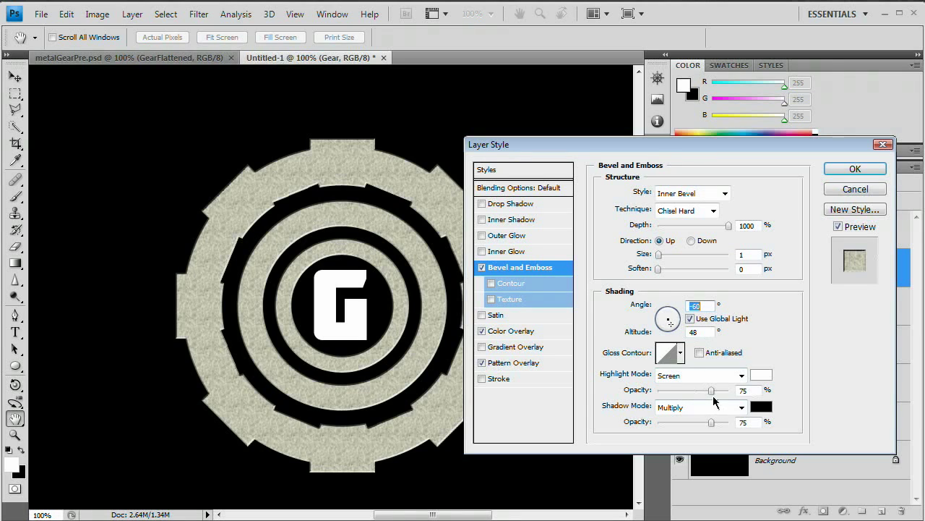
- Set the bevel's highlight opacity to 100% and its shadow opacity to 0%
left_click_drag(713, 394, 731, 390)
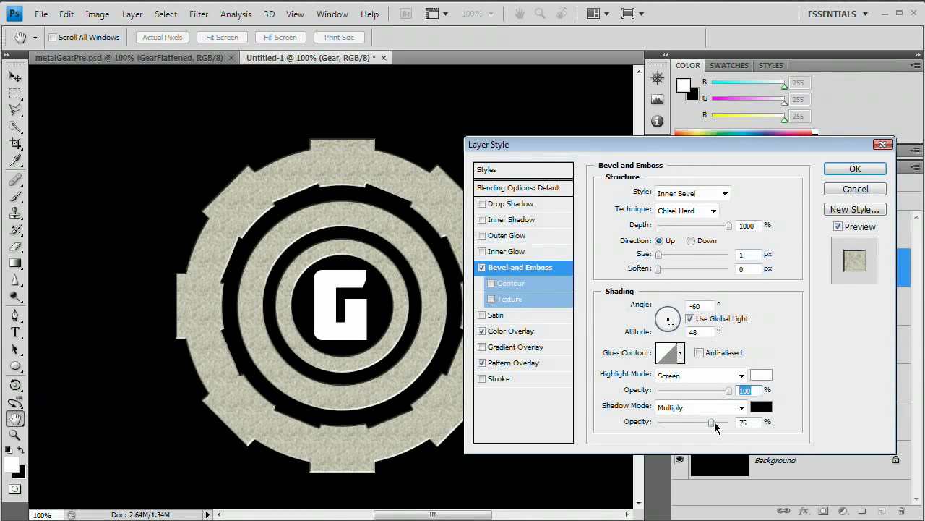
left_click_drag(713, 426, 656, 427)
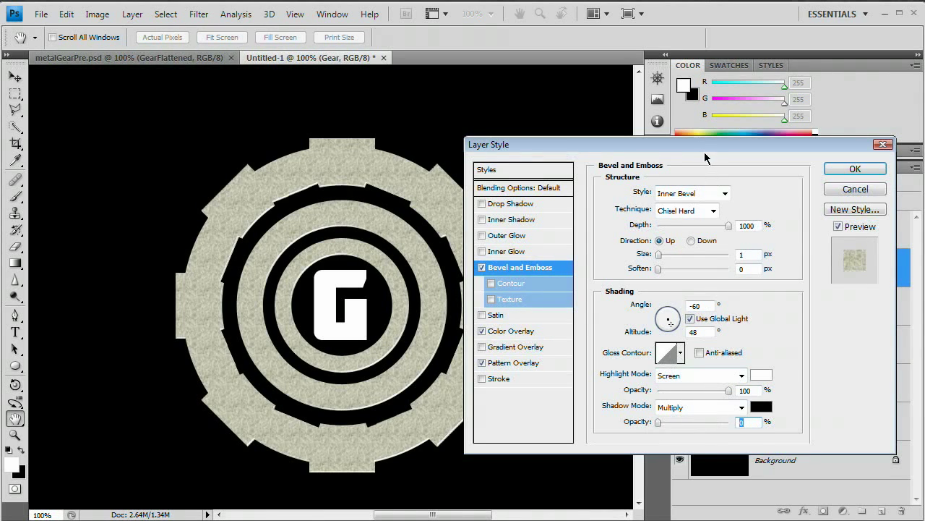
left_click_drag(704, 146, 800, 130)
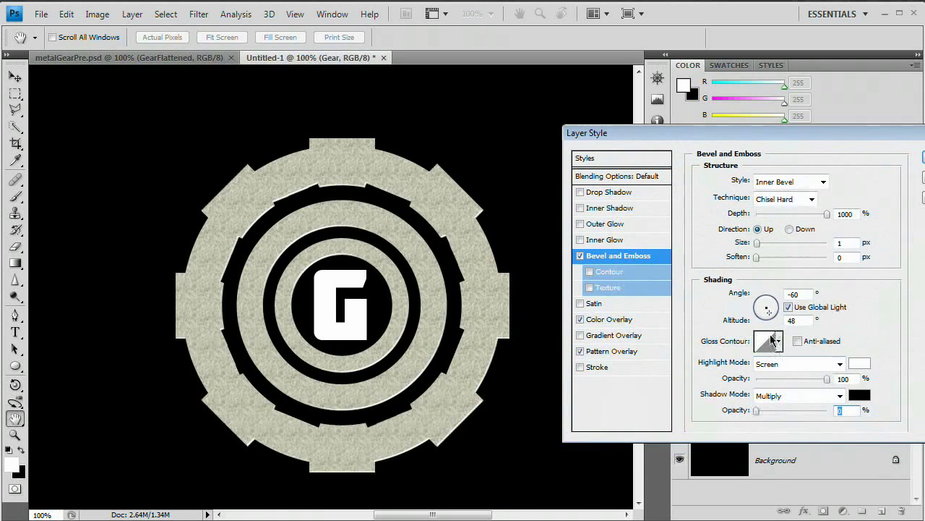
- Adjust the bevel's light direction to an angle of -77° and an altitude of 42°
left_click_drag(768, 313, 769, 320)
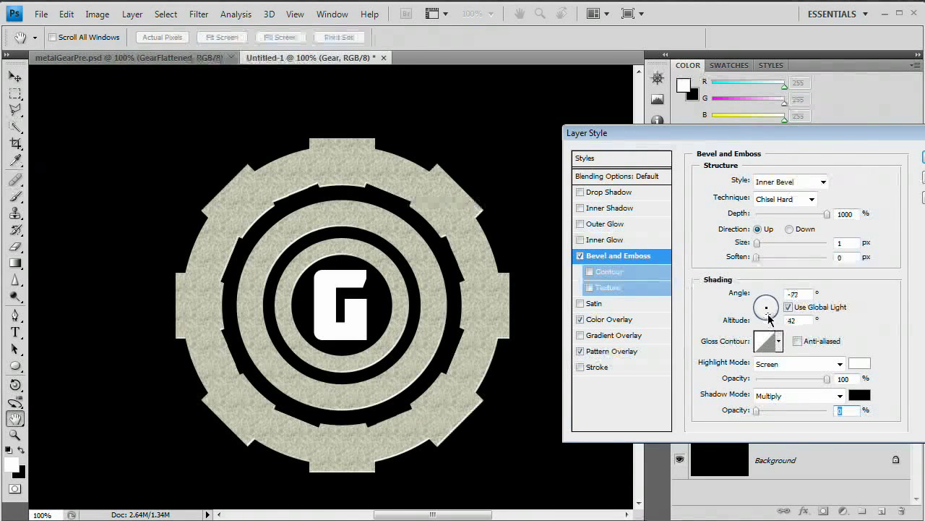
left_click(769, 318)
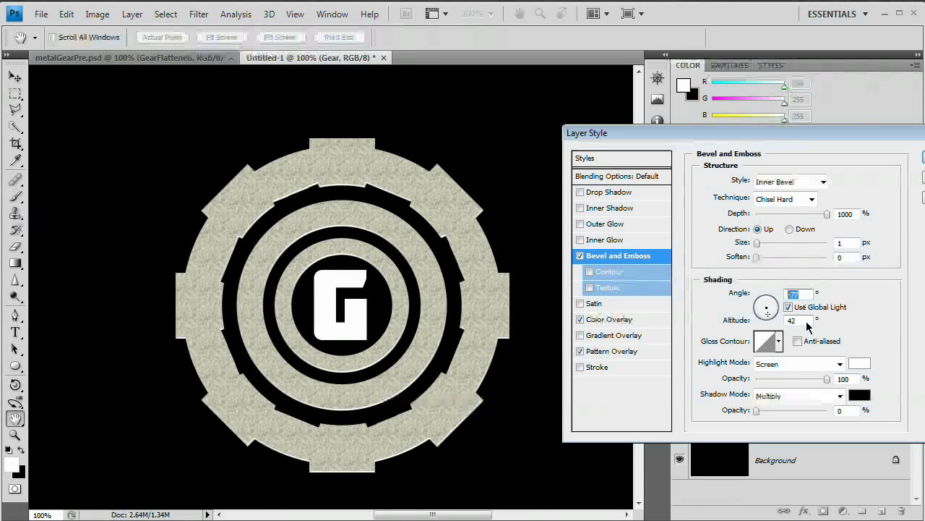
left_click(817, 295)
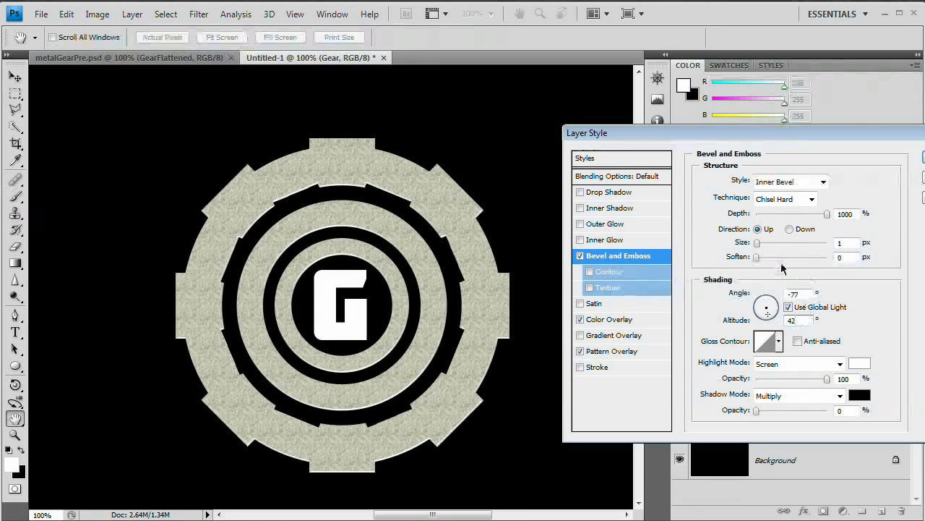
- Add a Gradient Overlay to the Gear layer with a six-stop metallic gradient of alternating dark and light greys
left_click_drag(831, 133, 770, 104)
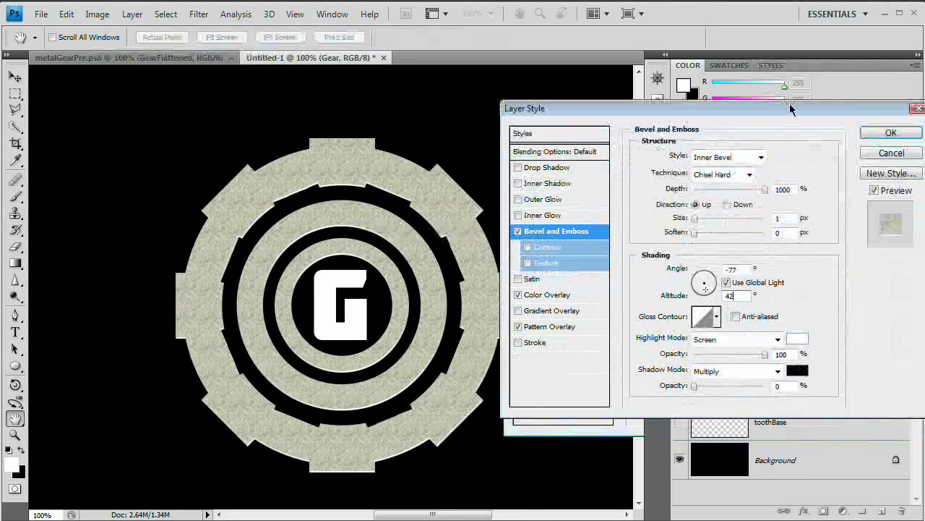
left_click(556, 310)
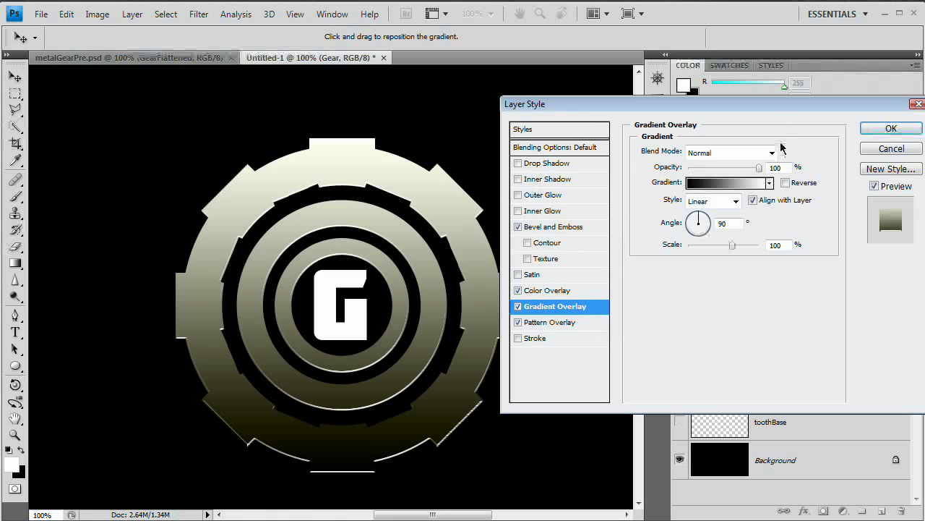
left_click(723, 183)
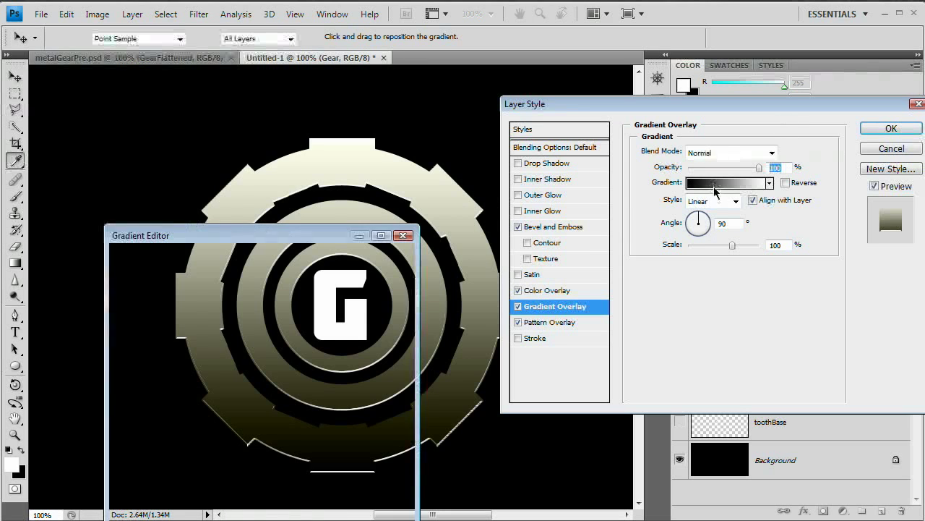
left_click_drag(308, 236, 423, 135)
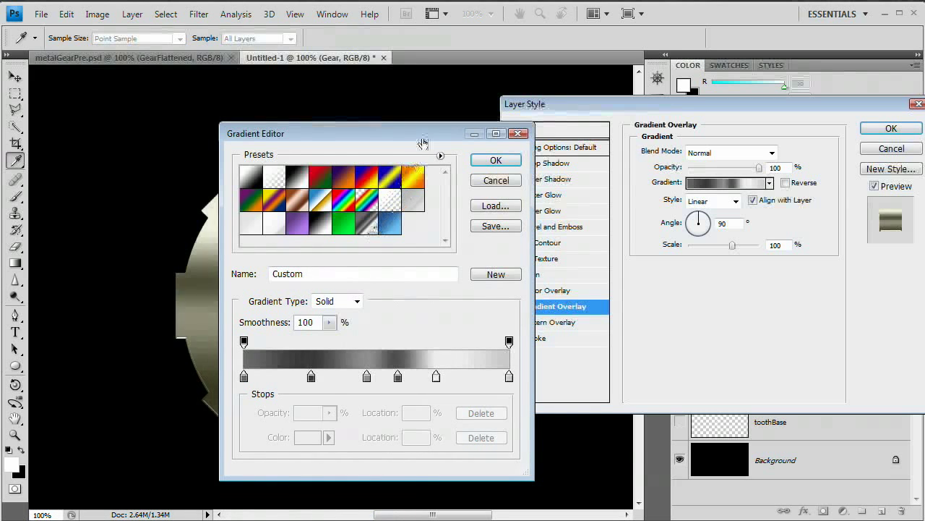
left_click_drag(423, 142, 623, 65)
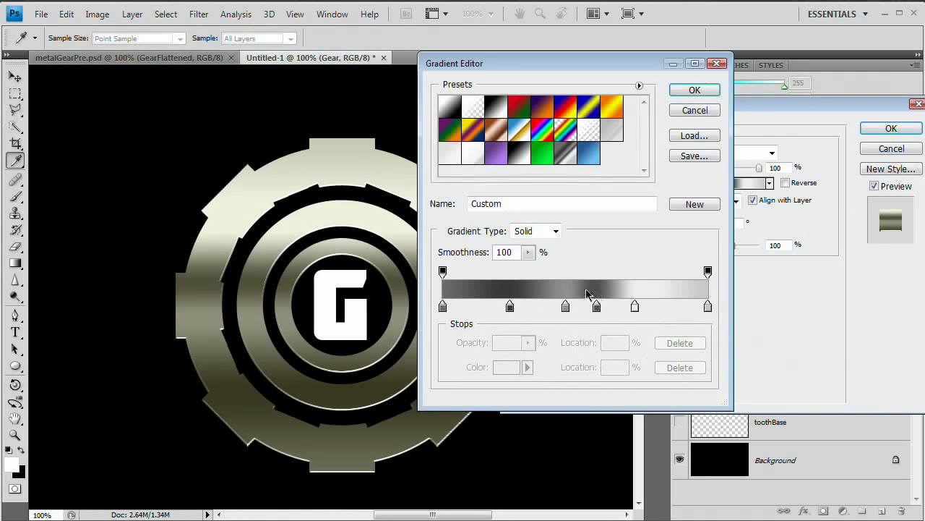
left_click(695, 90)
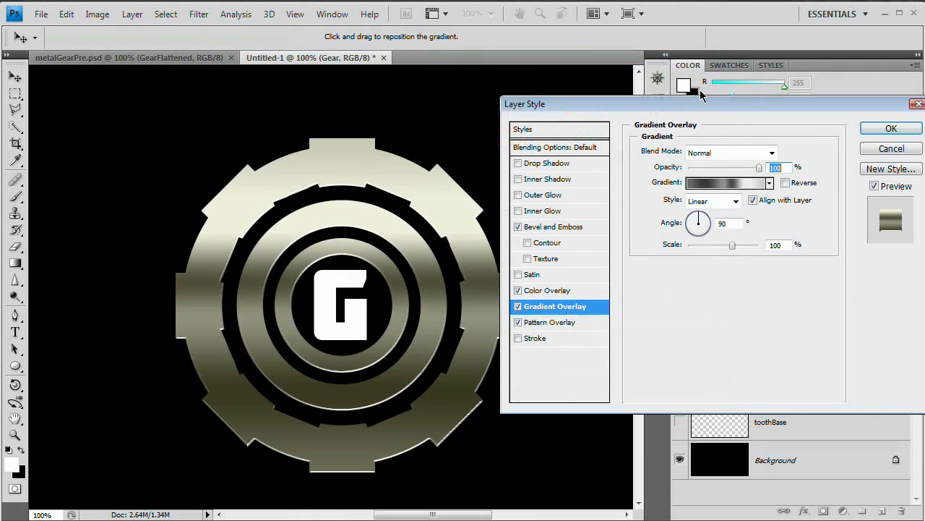
- Set the Gradient Overlay's blend mode to Overlay, apply the layer style and collapse the Gear layer's effects list
left_click(734, 153)
left_click(713, 341)
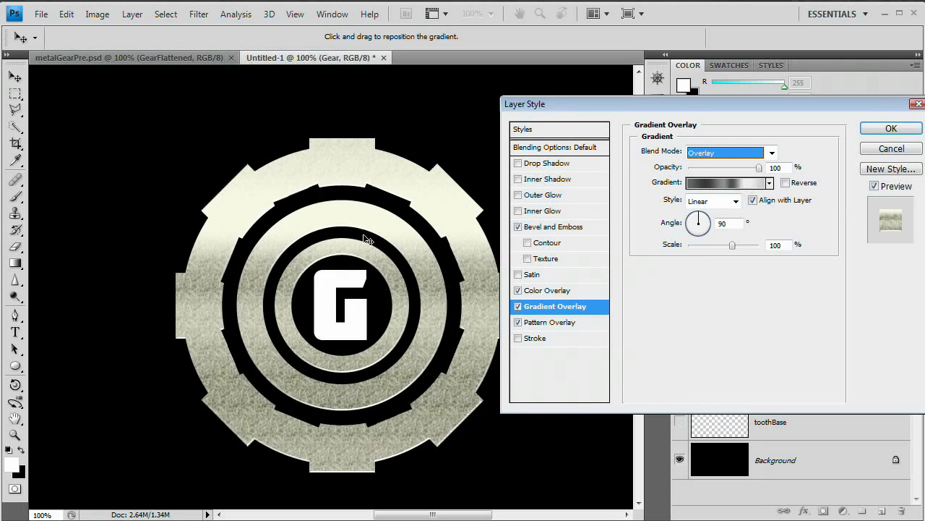
left_click(891, 128)
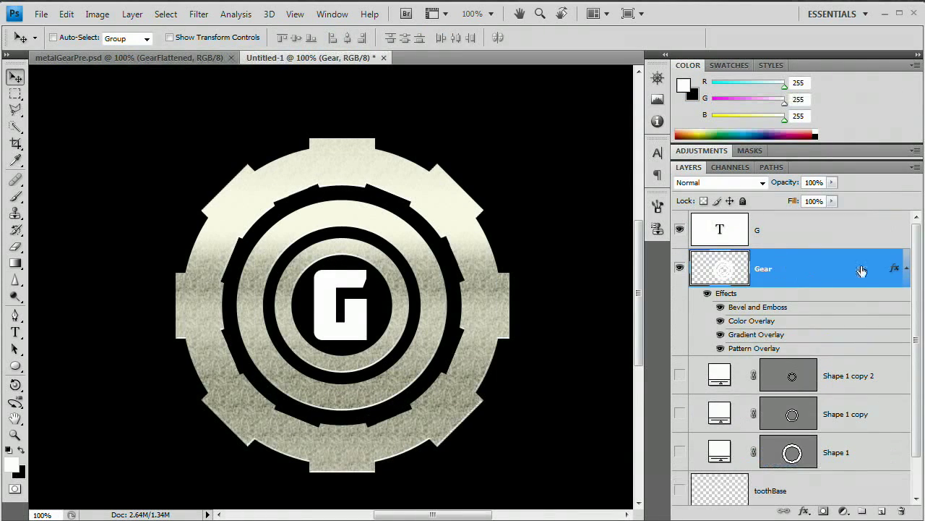
left_click(906, 268)
- Detach the Layers panel and float it over the canvas
right_click(782, 262)
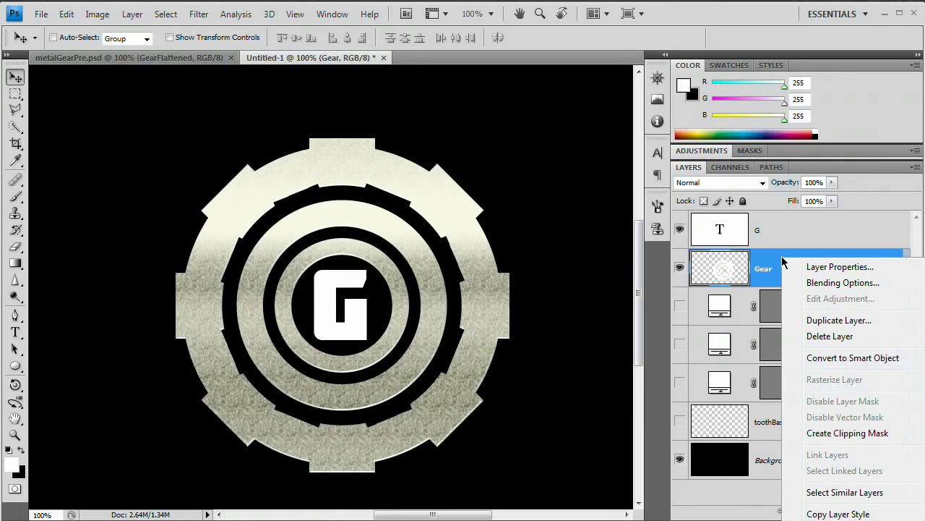
left_click(768, 264)
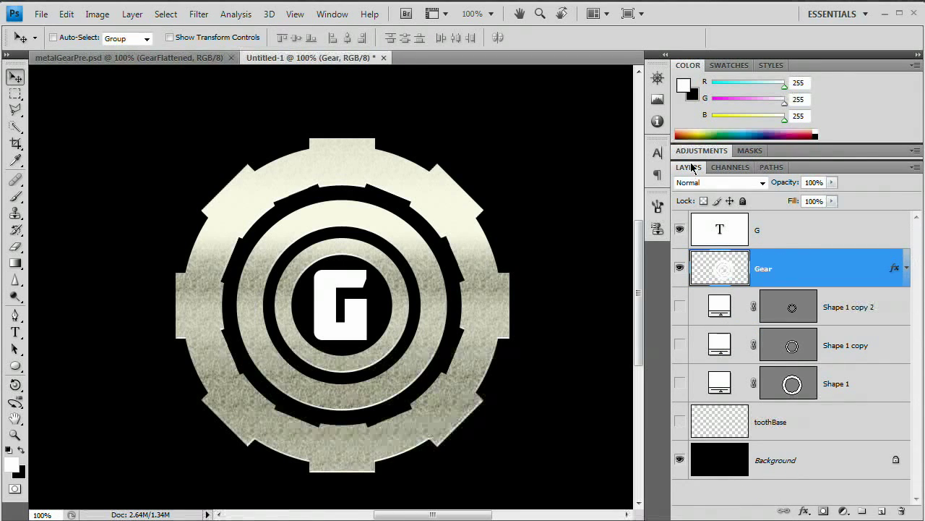
left_click(209, 63)
left_click_drag(149, 16, 152, 16)
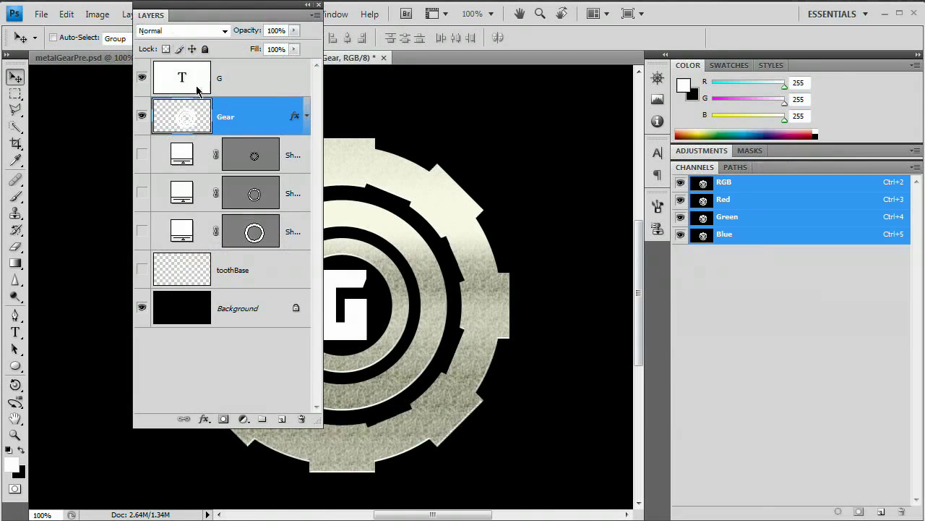
- Copy the Gear layer's style onto the G text layer and dock the Layers panel again beside Channels and Paths
right_click(234, 112)
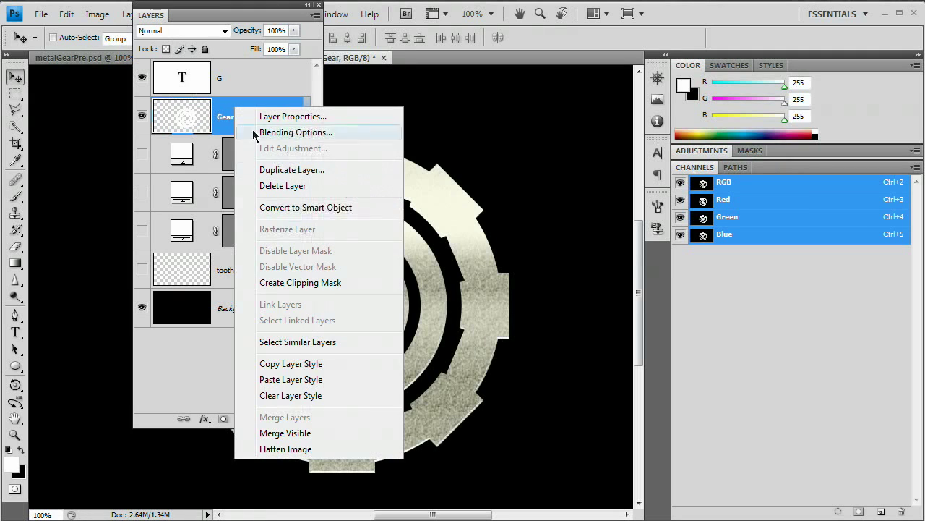
left_click(296, 364)
left_click(244, 84)
right_click(243, 75)
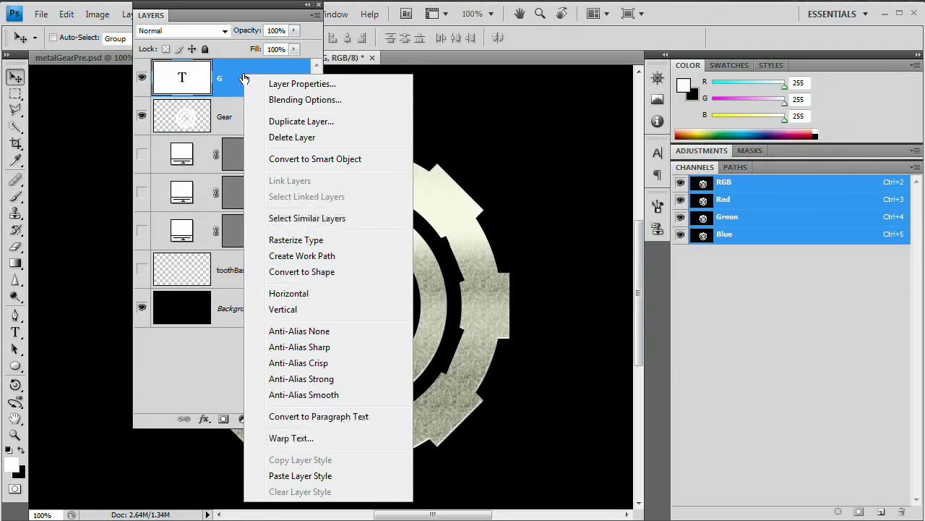
left_click(316, 479)
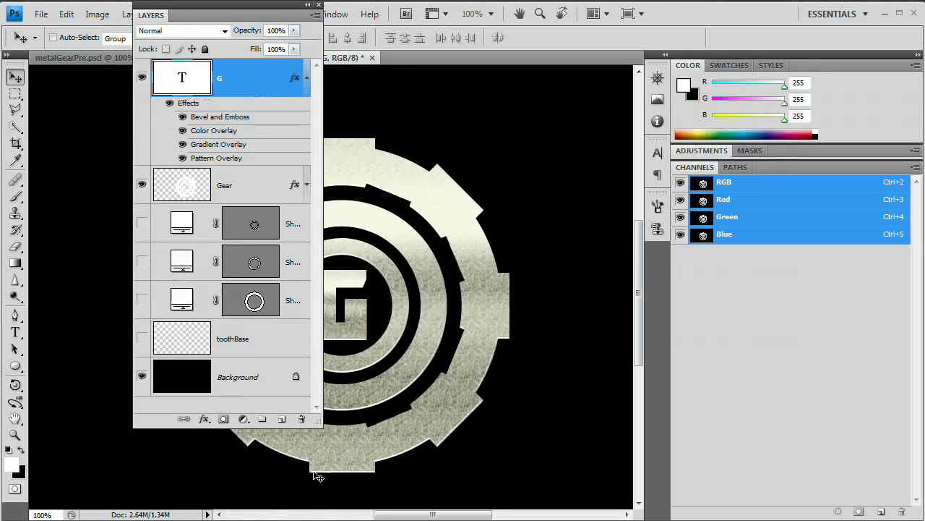
left_click_drag(794, 203, 774, 168)
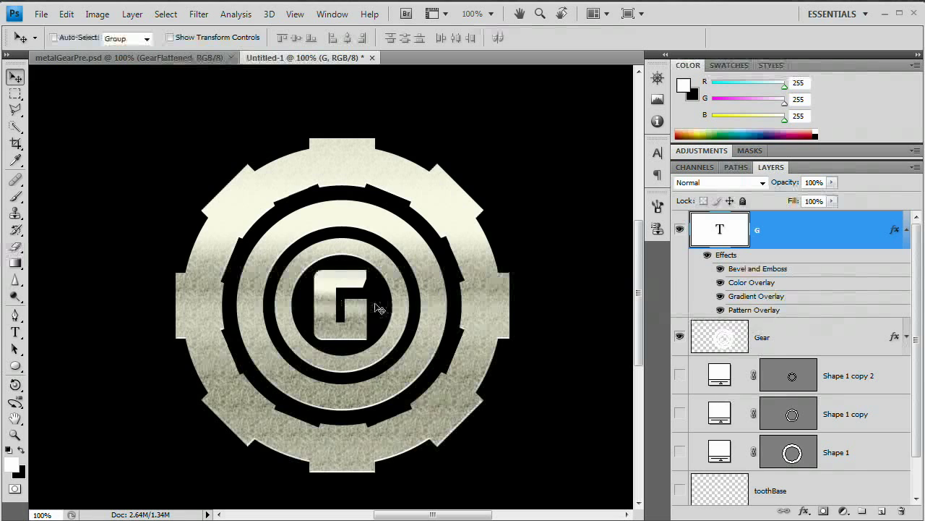
left_click(907, 231)
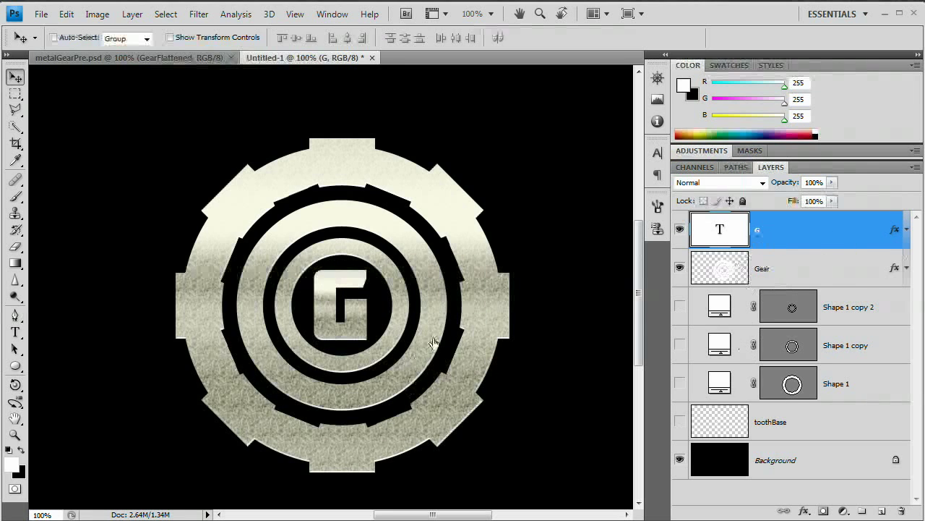
- Stamp the visible G and Gear onto a new layer without the Background, hiding both source layers and showing the Background again
left_click(680, 460)
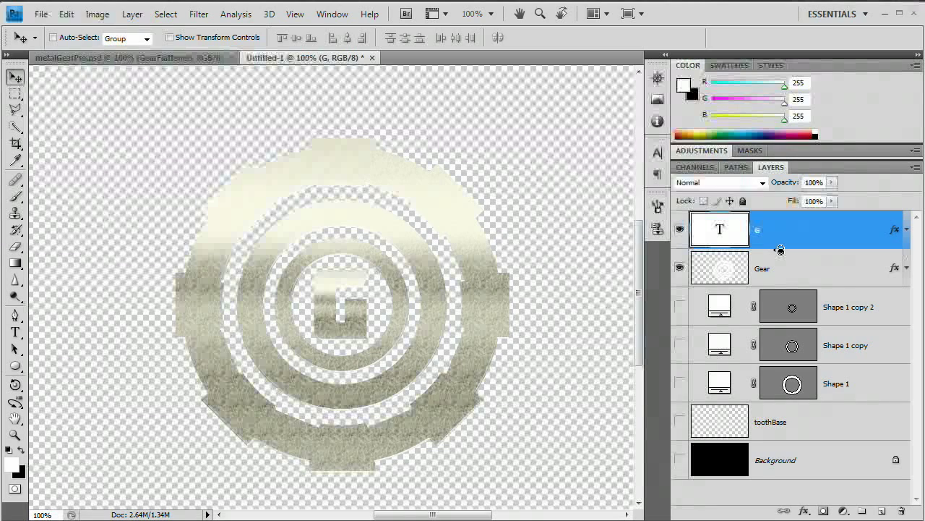
left_click_drag(780, 249, 777, 252)
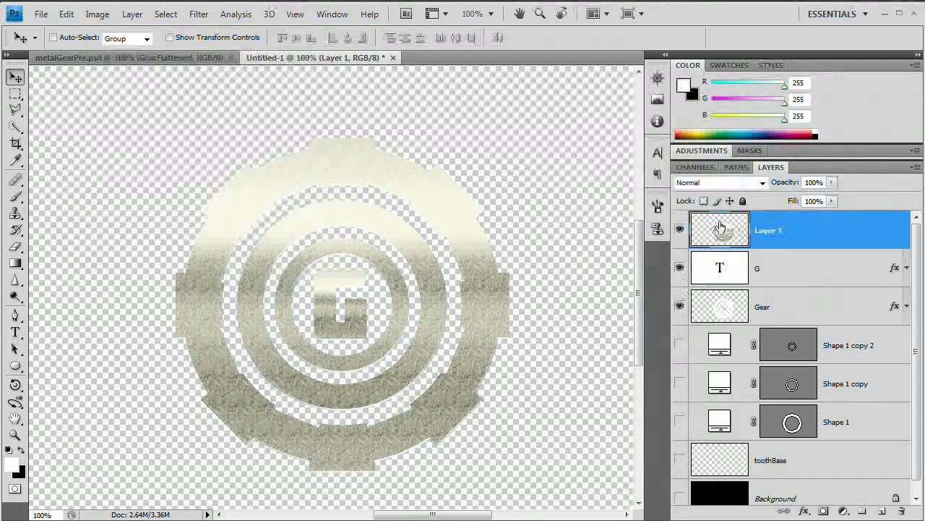
left_click(680, 270)
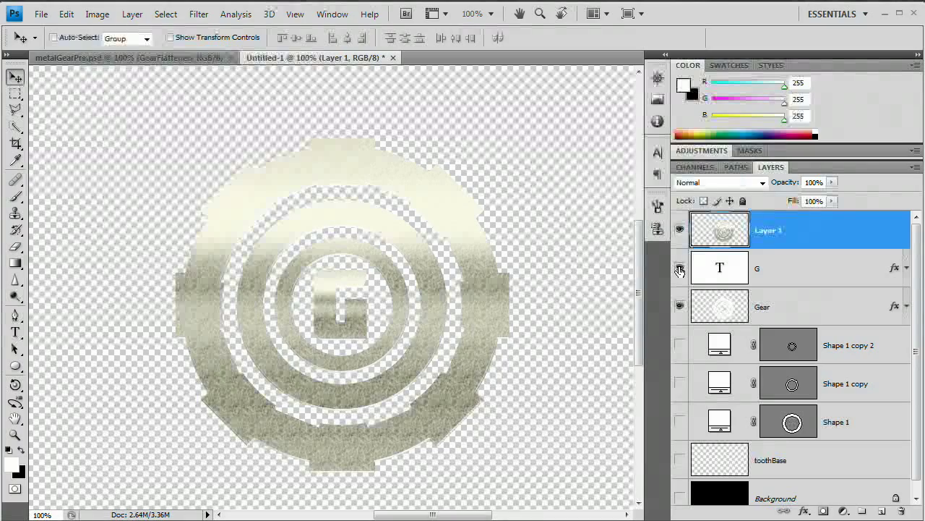
left_click(680, 308)
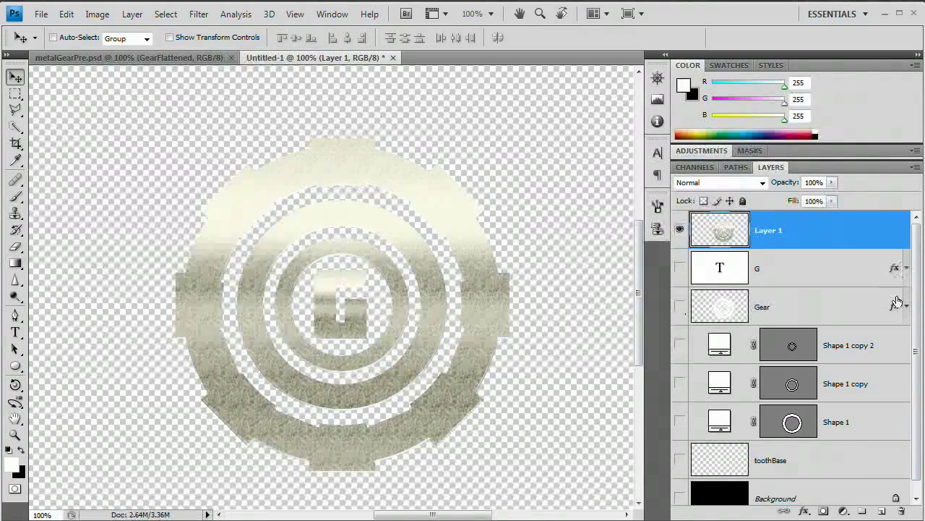
left_click(679, 500)
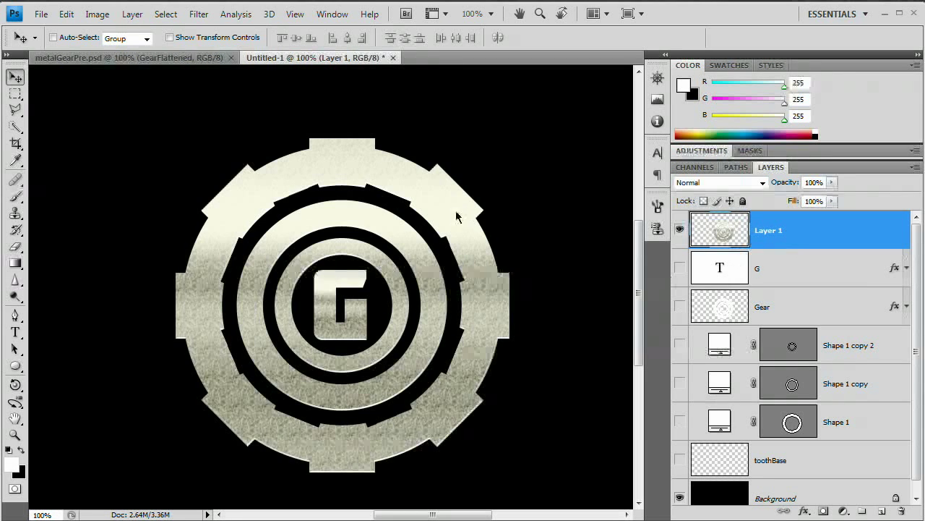
- Convert the merged gear layer to a Smart Object
key("ctrl+minus")
key("ctrl+minus")
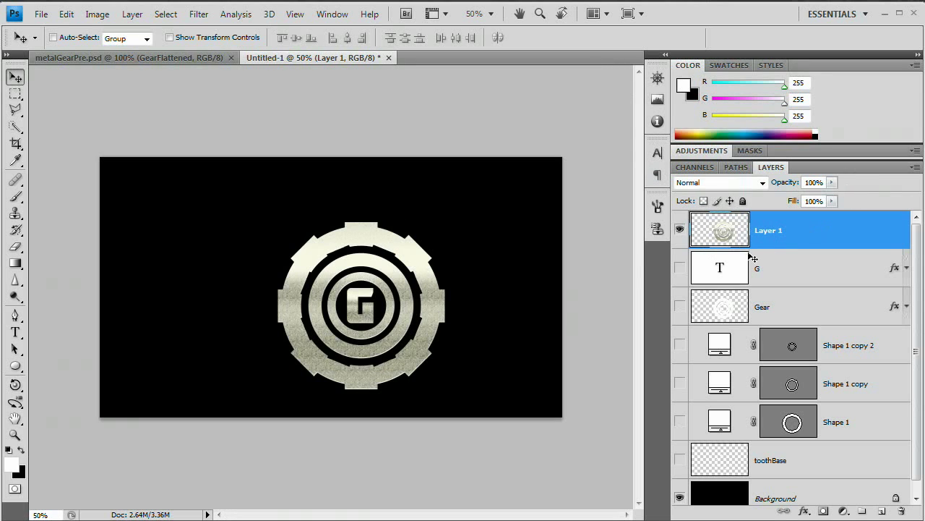
left_click(132, 14)
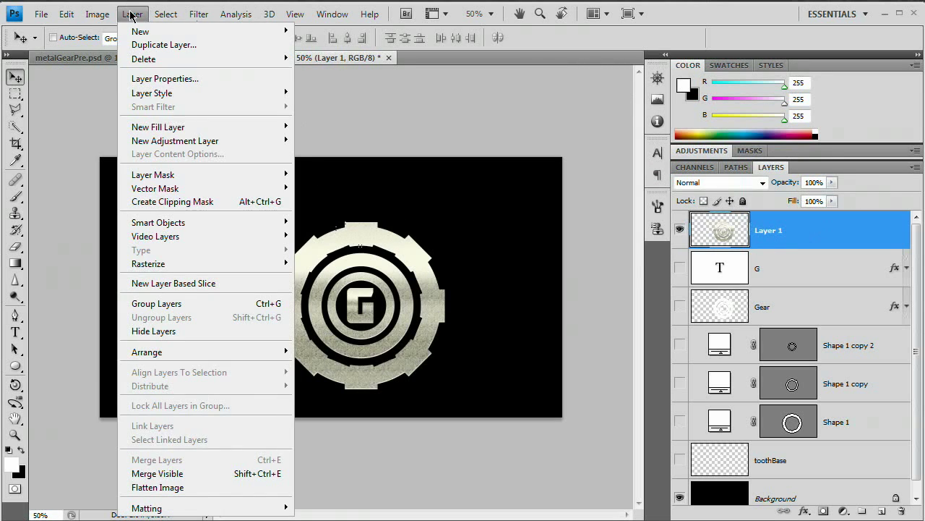
mouse_move(241, 229)
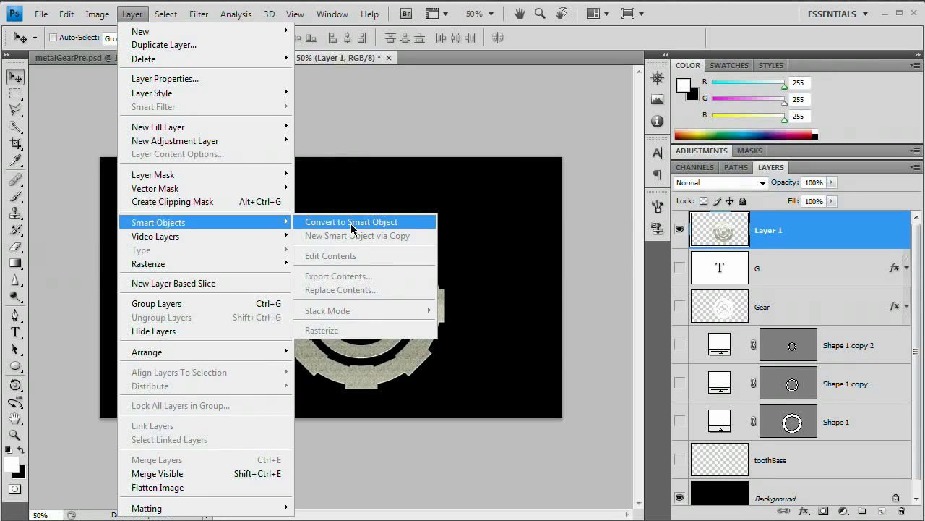
left_click(353, 223)
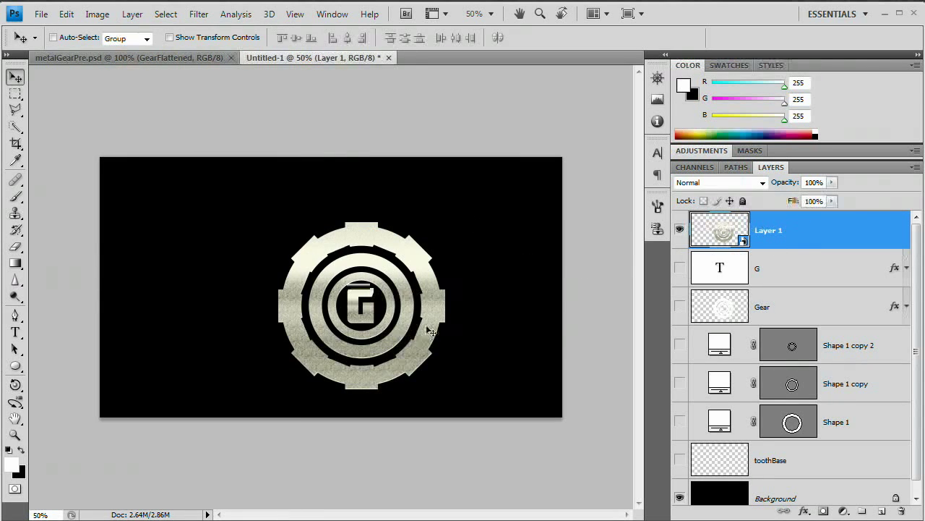
- Scale the gear Smart Object to 55% and move its centre to about X 696 px, Y 385 px
key("ctrl+t")
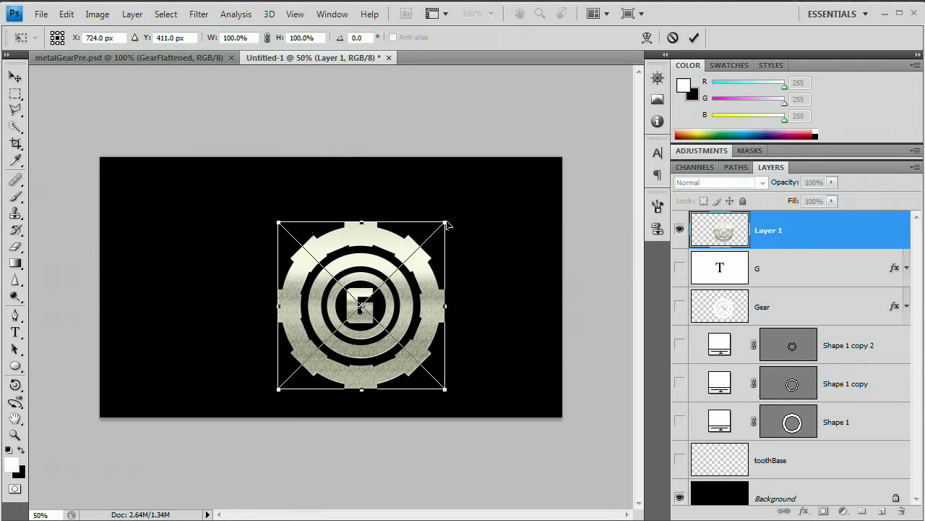
left_click_drag(408, 256, 407, 255)
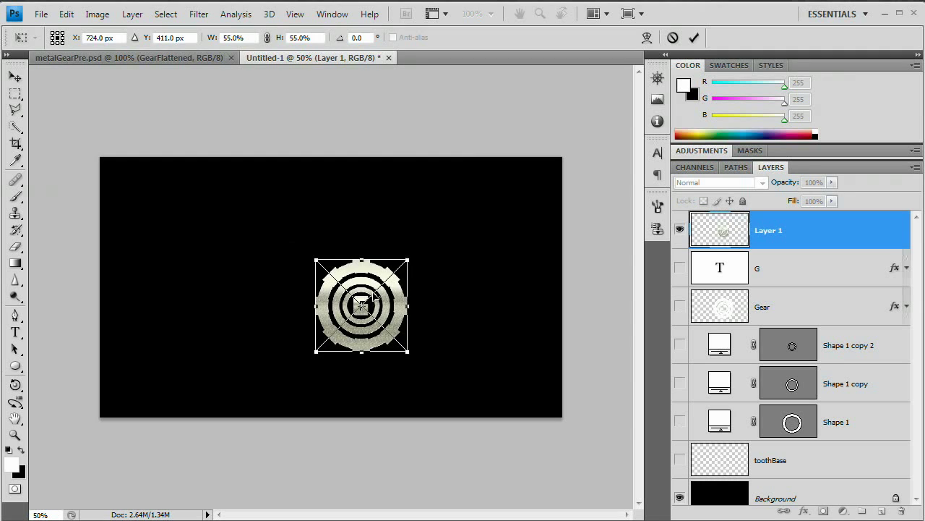
left_click_drag(381, 303, 371, 294)
key("Return")
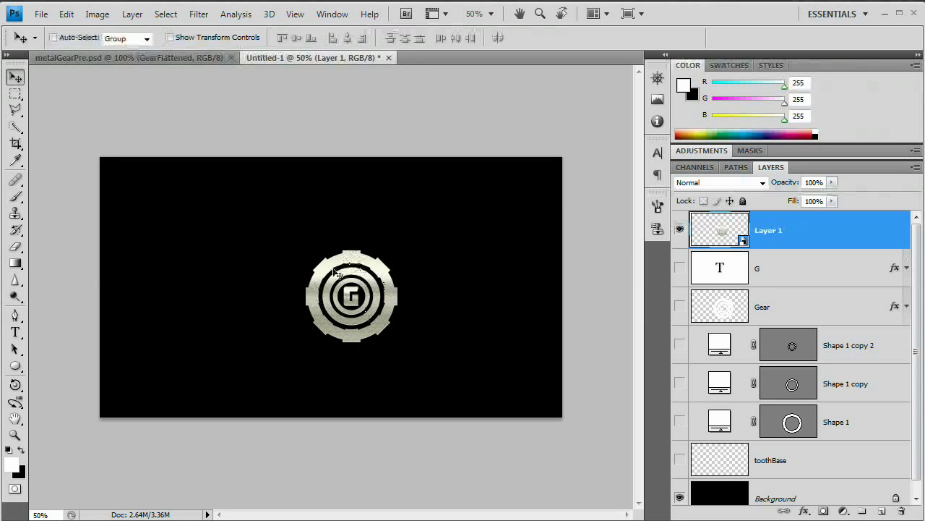
- Compare the scaled Smart Object with the full-size G and Gear layers by switching their visibility
left_click(680, 307)
left_click(680, 268)
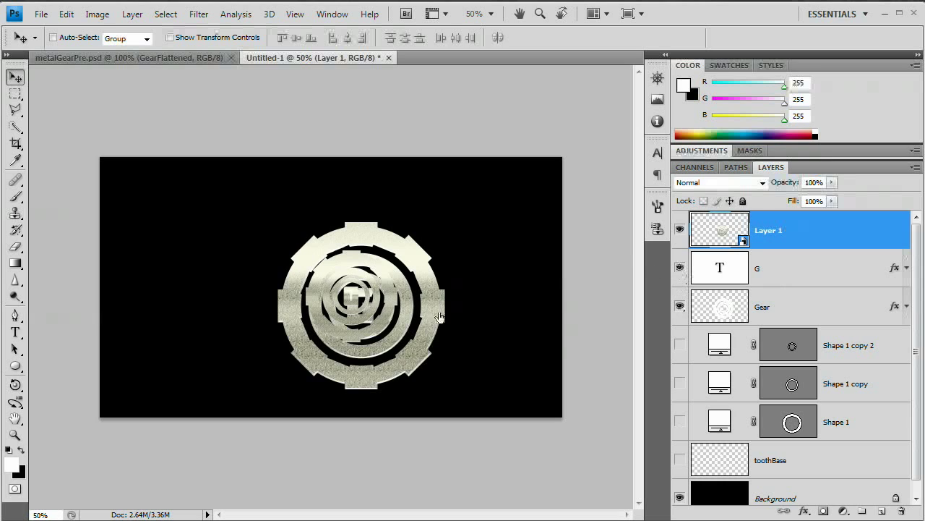
left_click(679, 230)
left_click(680, 268)
left_click(679, 307)
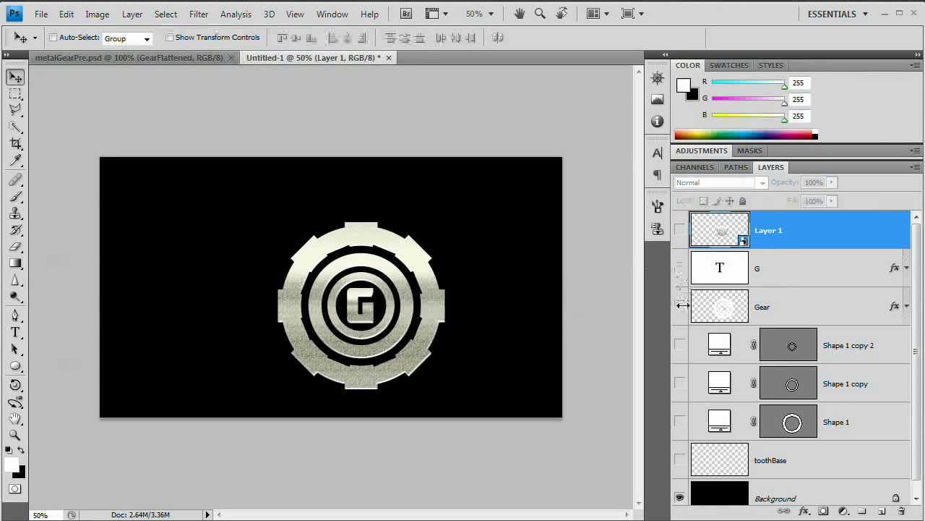
left_click(680, 230)
- Try restoring the Smart Object to 100% width and height, and cancel the transform
key("ctrl+t")
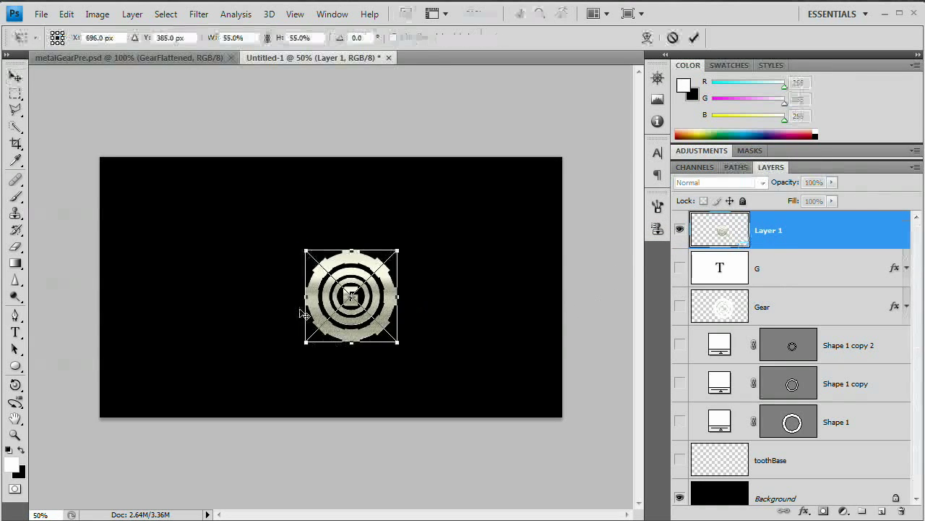
left_click(264, 37)
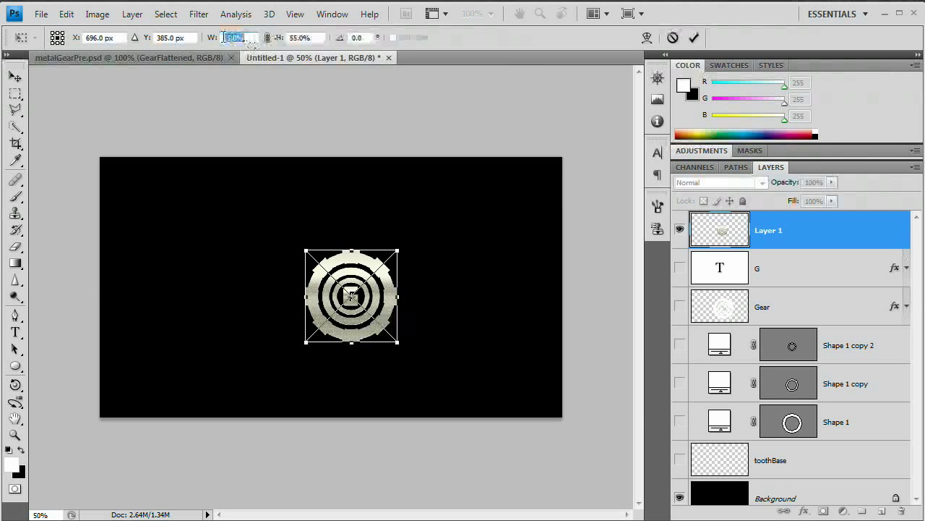
left_click(224, 37)
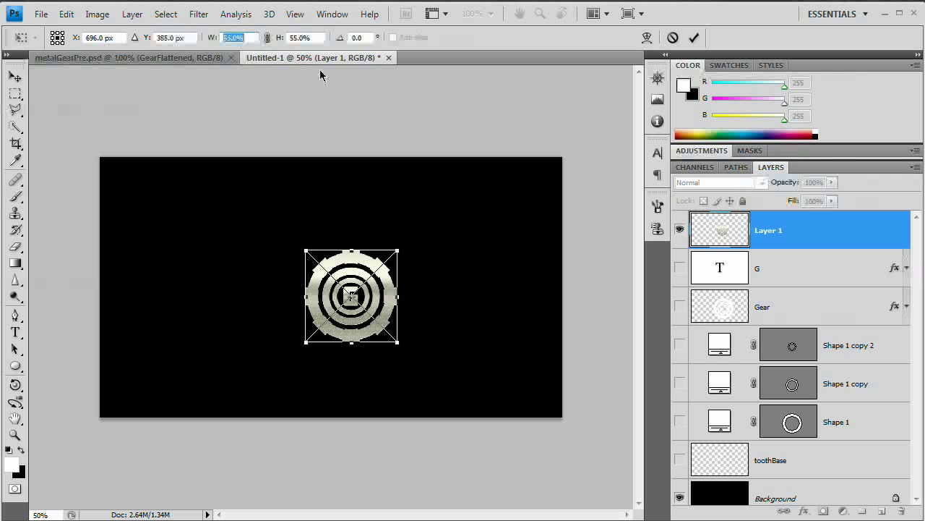
type("100")
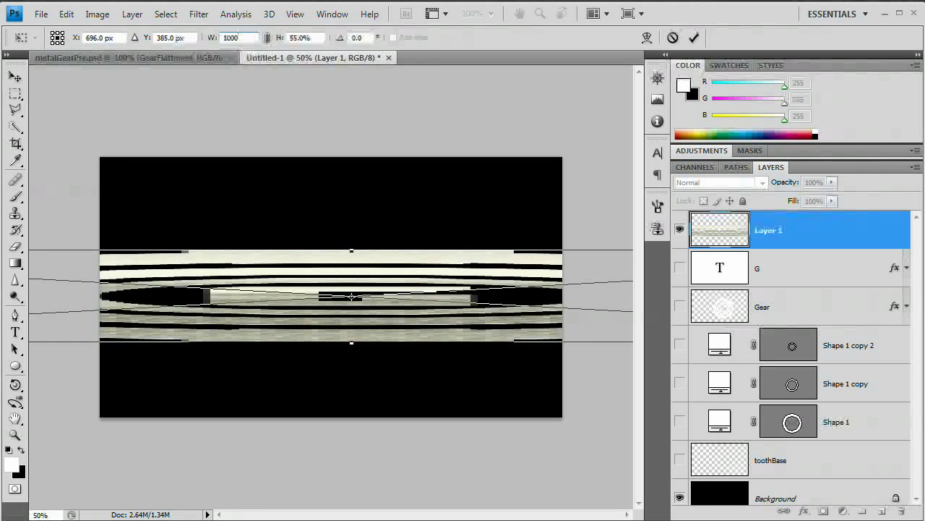
key("Tab")
type("100")
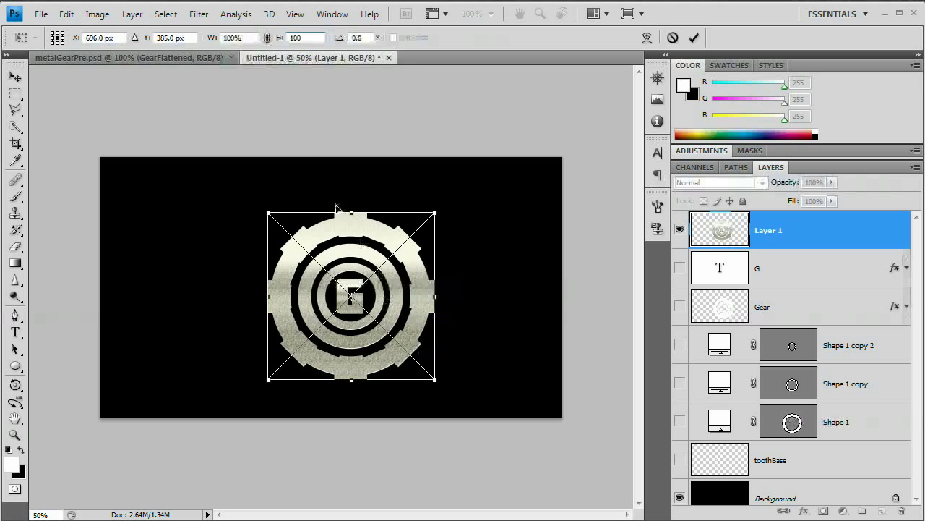
left_click(673, 39)
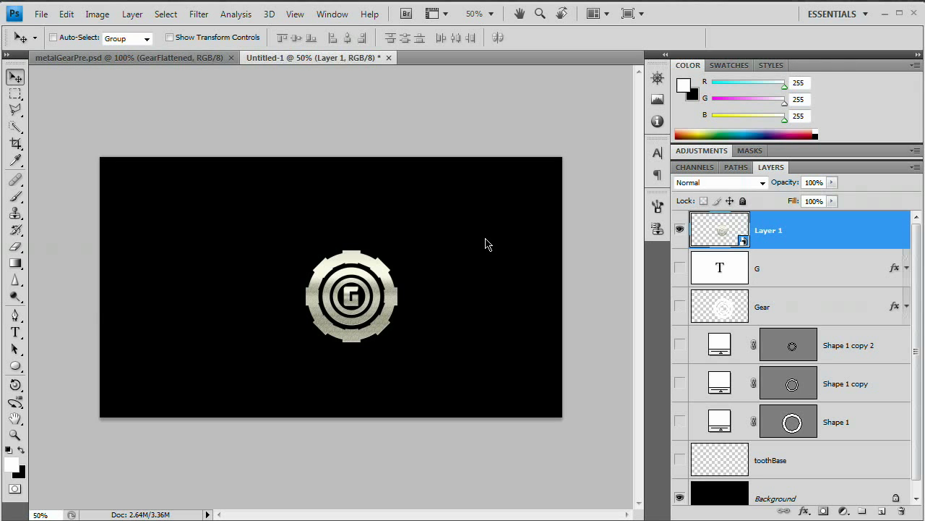
- Copy the whole running-track photo 10114000266.jpg from Bridge into the gear document as a new layer, closing the source image
key("ctrl+alt+o")
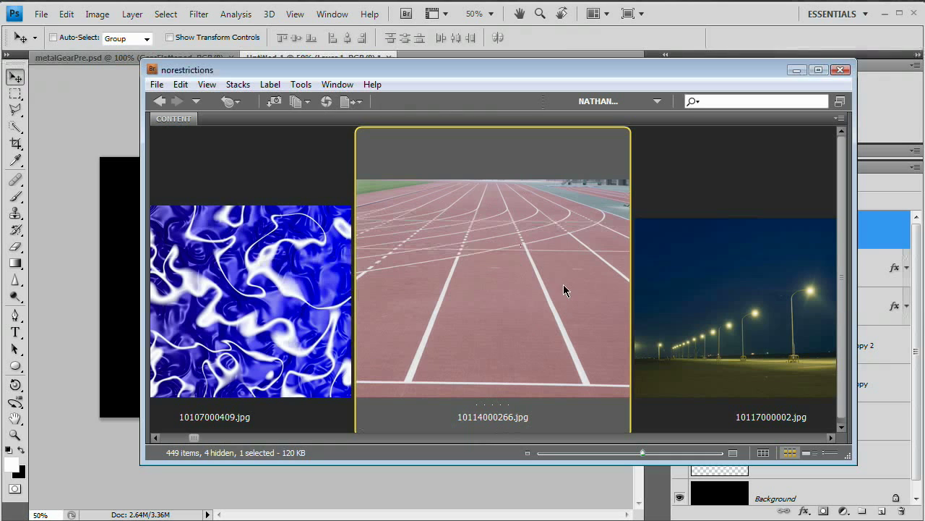
left_click(69, 243)
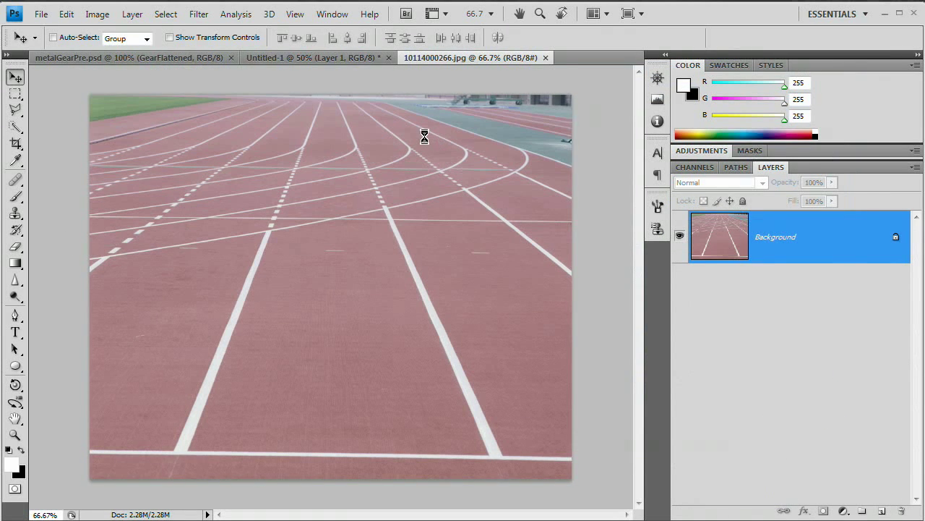
key("ctrl+a")
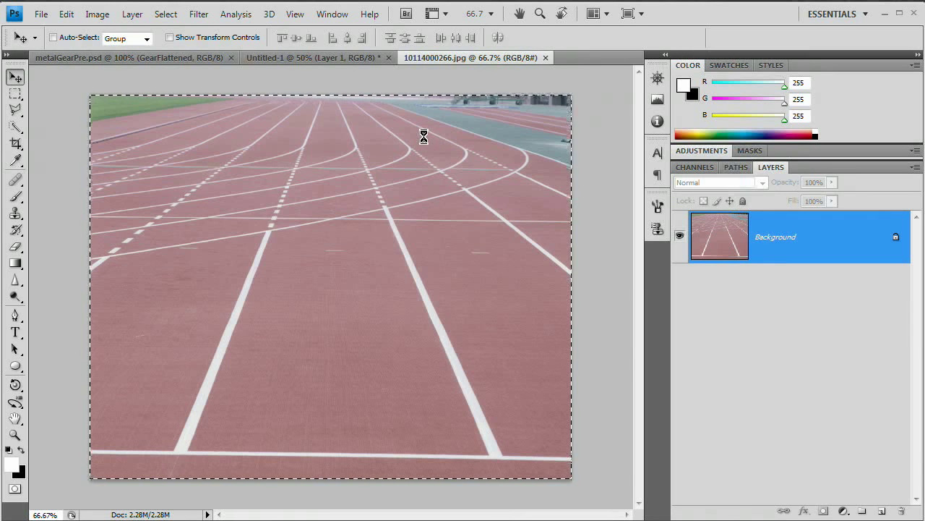
key("ctrl+w")
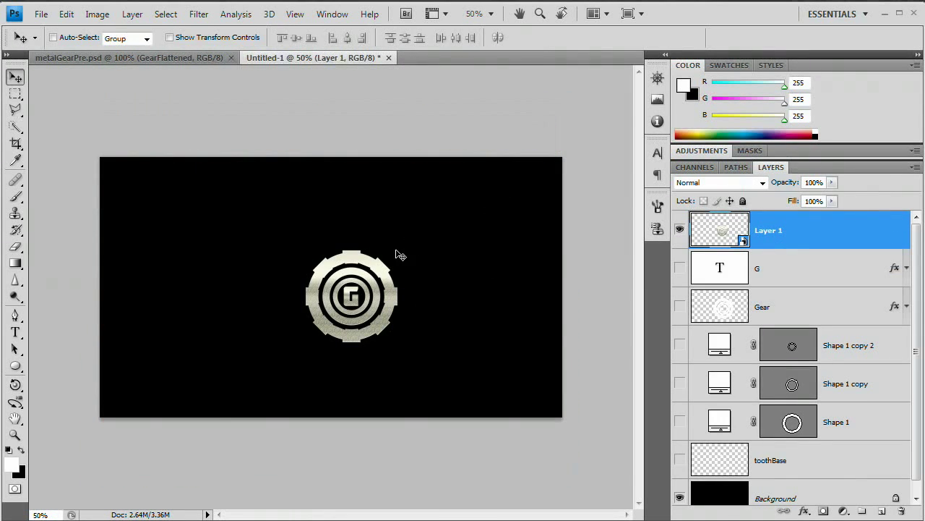
key("ctrl+v")
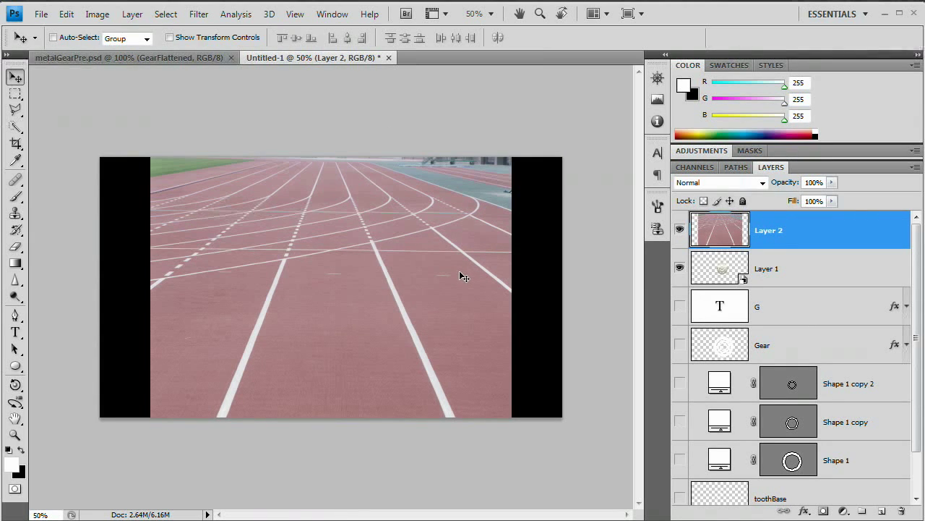
- Desaturate the running-track layer and apply an S-shaped Curves adjustment with points at input 78, output 41 and input 195, output 209
key("ctrl+shift+u")
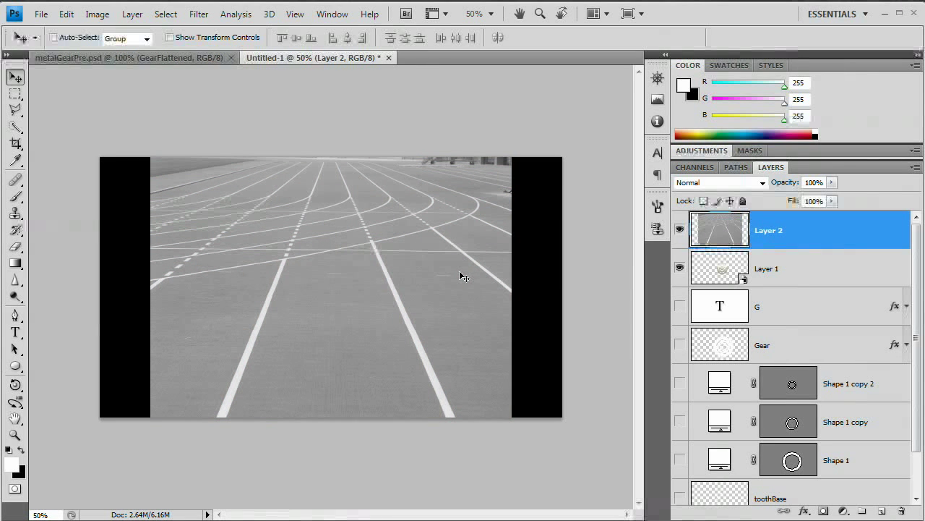
key("ctrl+m")
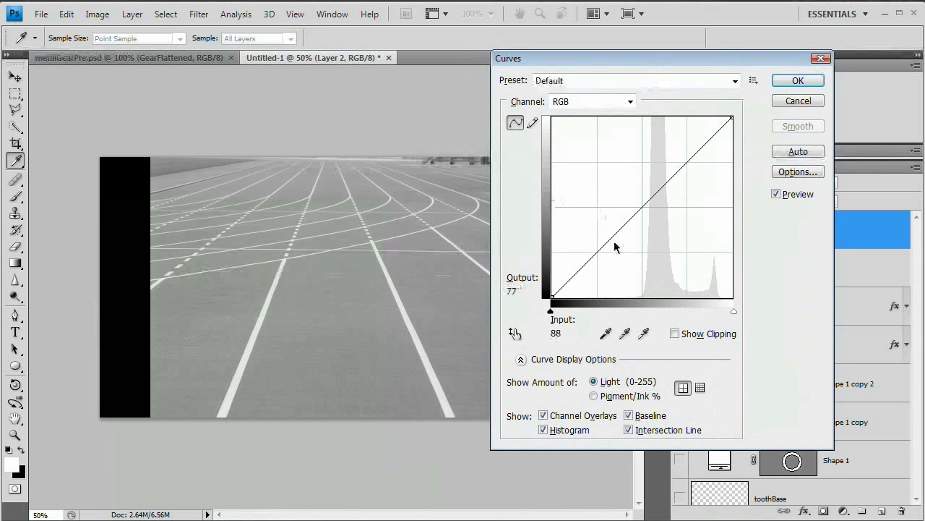
left_click_drag(598, 253, 607, 268)
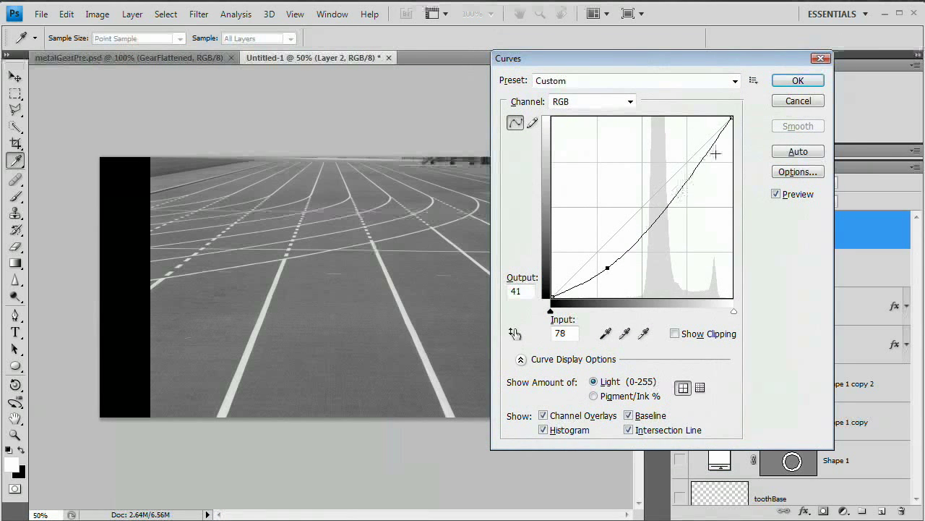
mouse_move(700, 162)
left_mouse_down()
mouse_move(694, 120)
mouse_move(690, 150)
left_mouse_up()
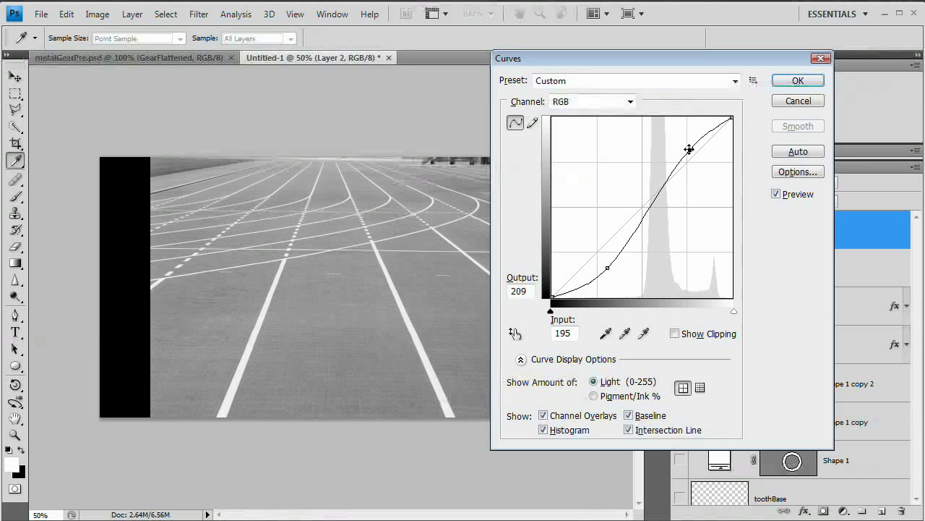
left_click(777, 195)
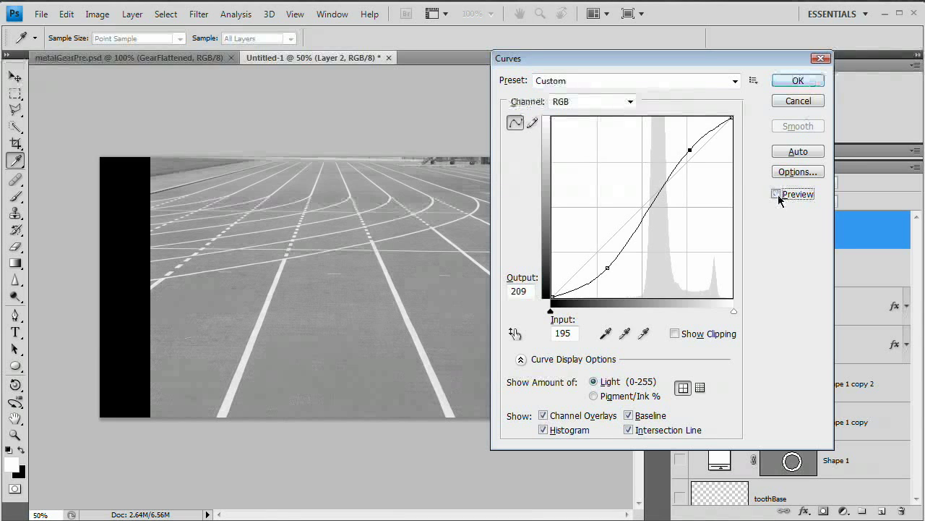
left_click(778, 196)
left_click(797, 79)
key("v")
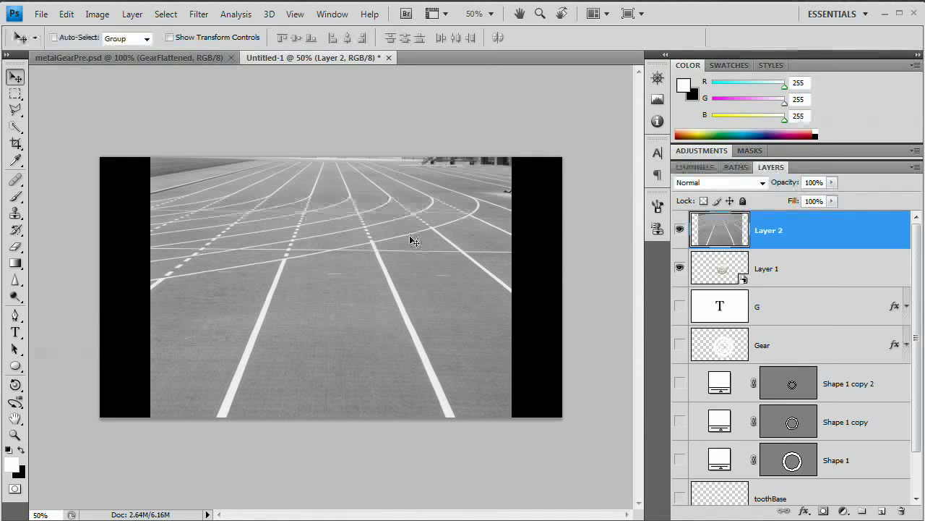
- Skew the track layer horizontally to about -47.2°, shifting its top edge to the right and its bottom edge to the left
key("ctrl+t")
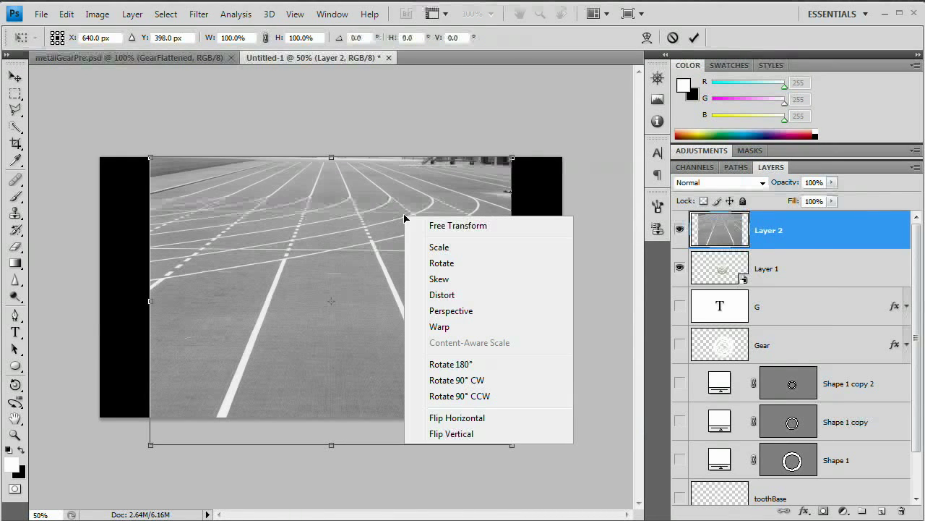
left_click(447, 281)
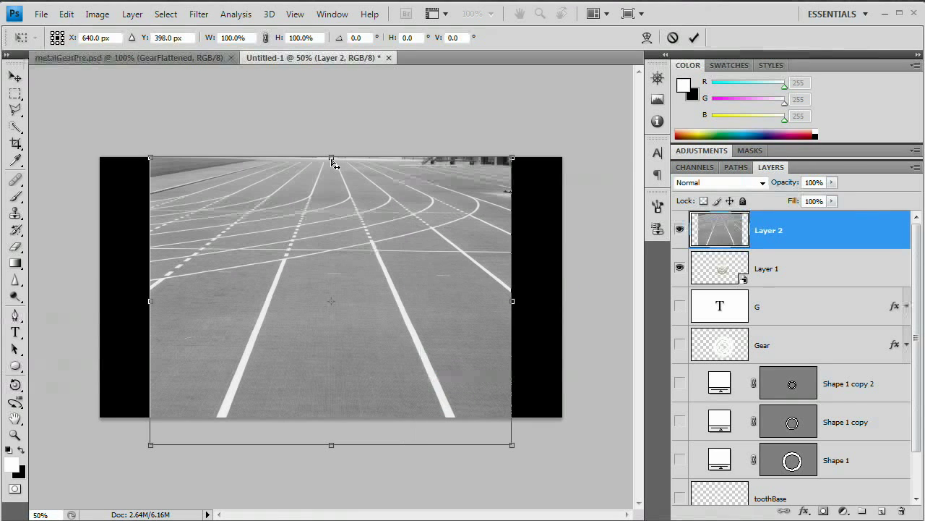
left_click_drag(332, 159, 478, 173)
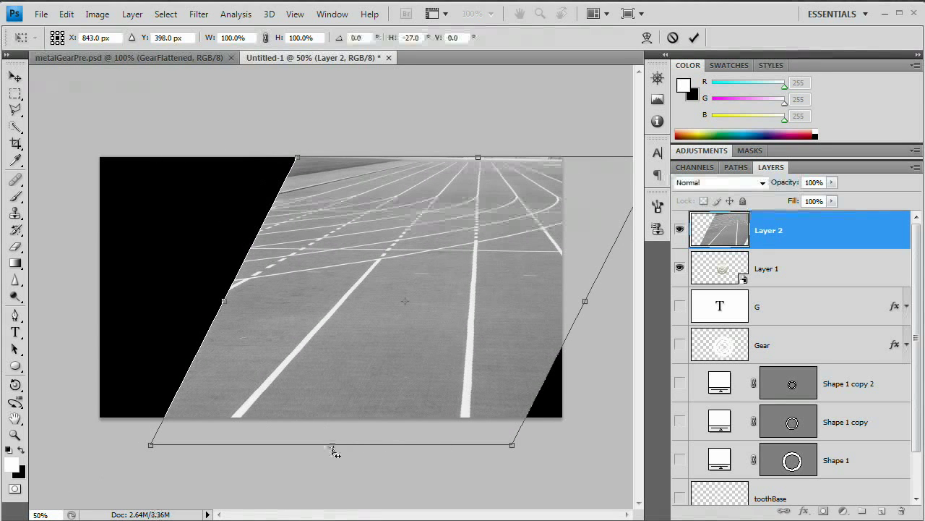
left_click_drag(332, 448, 174, 444)
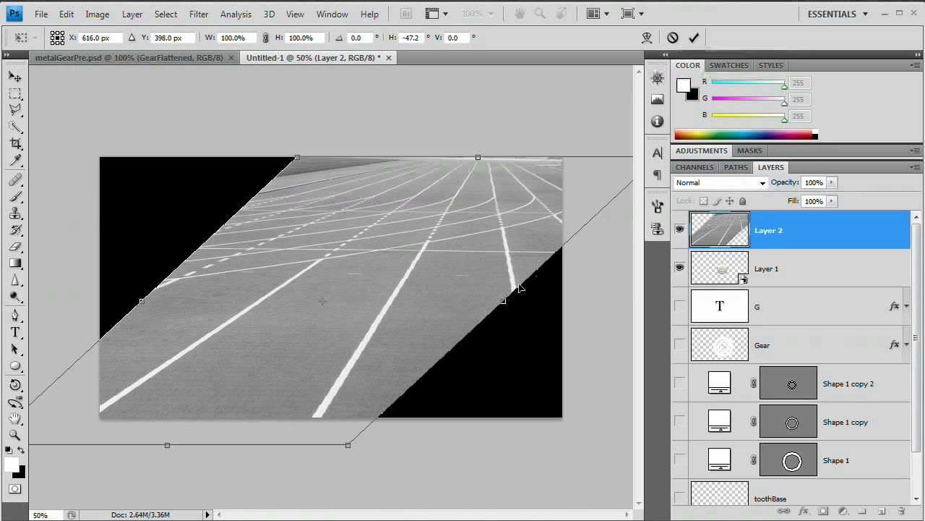
- Distort the skewed track layer by its corners into a receding floor across the lower canvas with a narrow far edge, and apply the transform
right_click(408, 250)
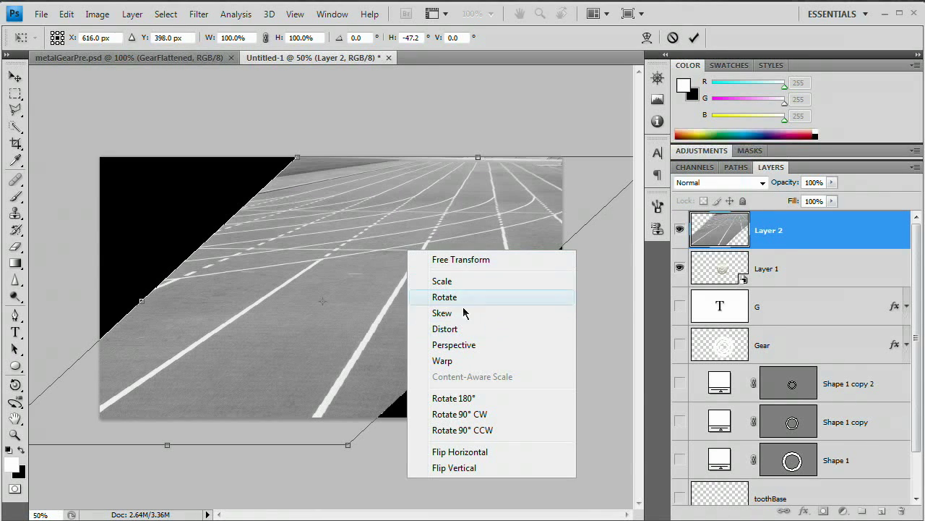
left_click(446, 329)
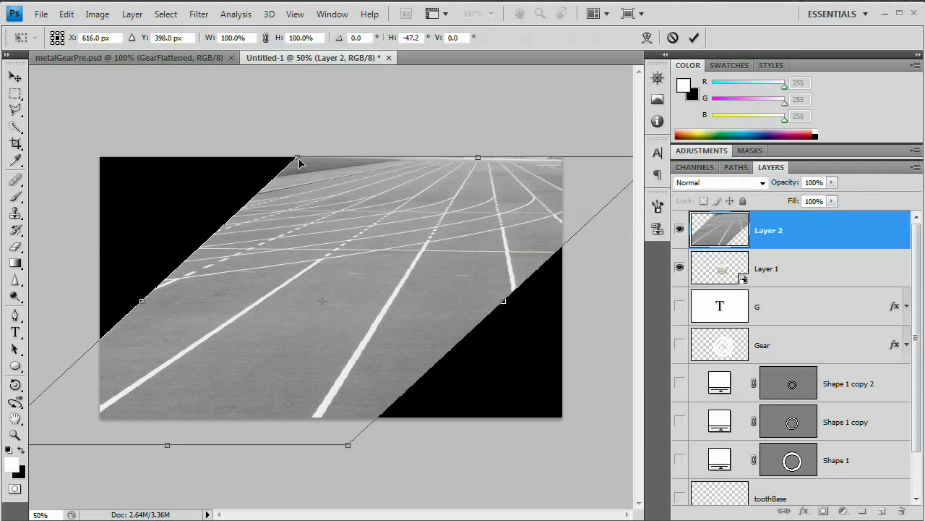
left_click_drag(298, 157, 293, 250)
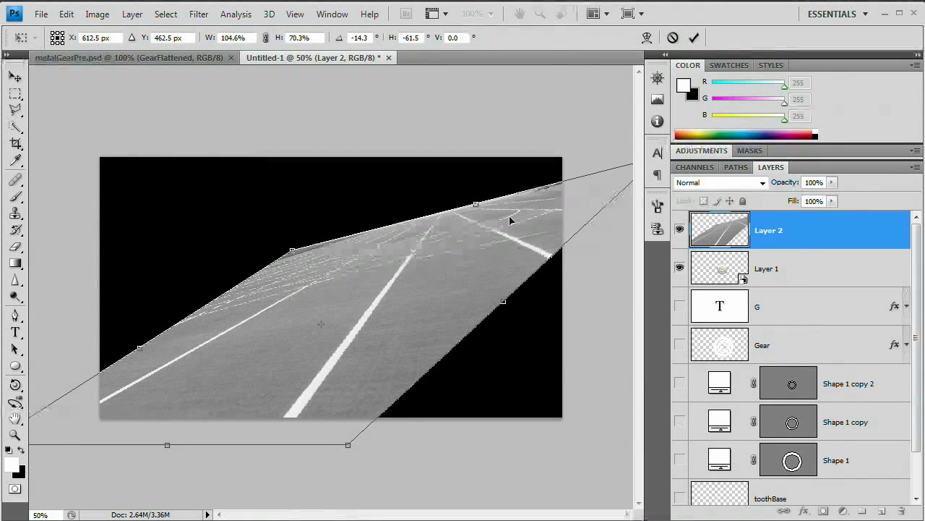
key("ctrl+minus")
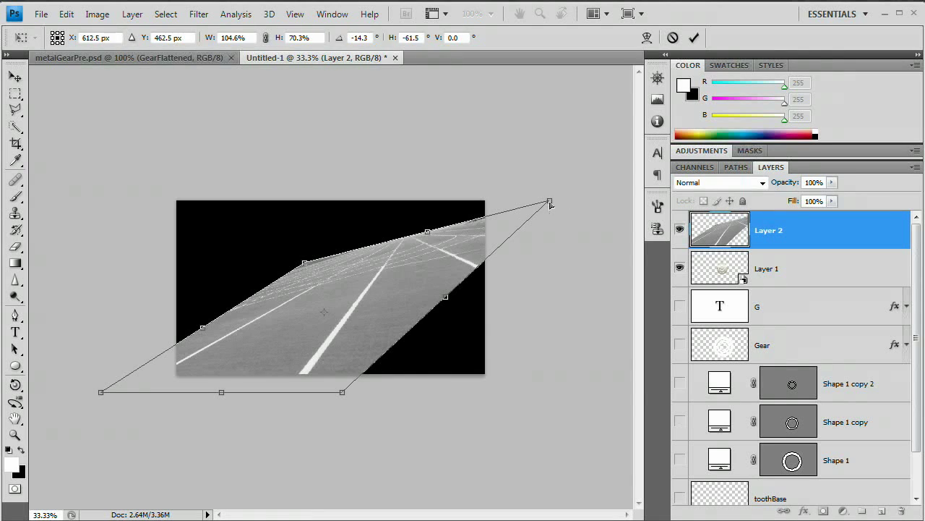
left_click_drag(549, 201, 410, 263)
left_click_drag(342, 393, 486, 374)
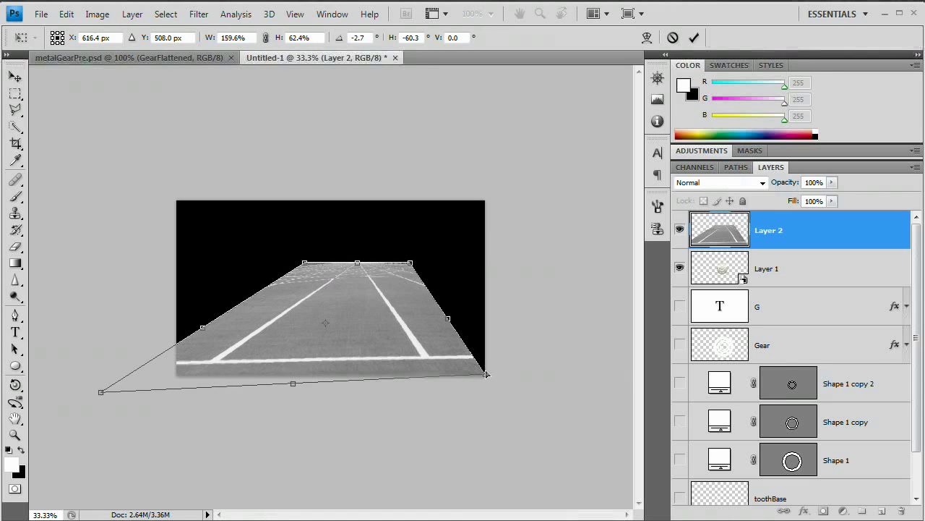
left_click_drag(102, 394, 107, 375)
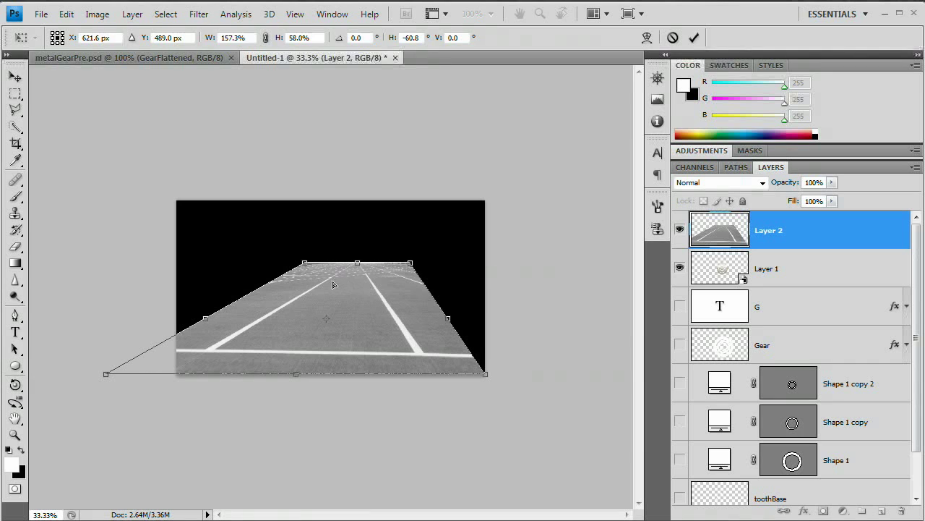
left_click_drag(312, 266, 332, 269)
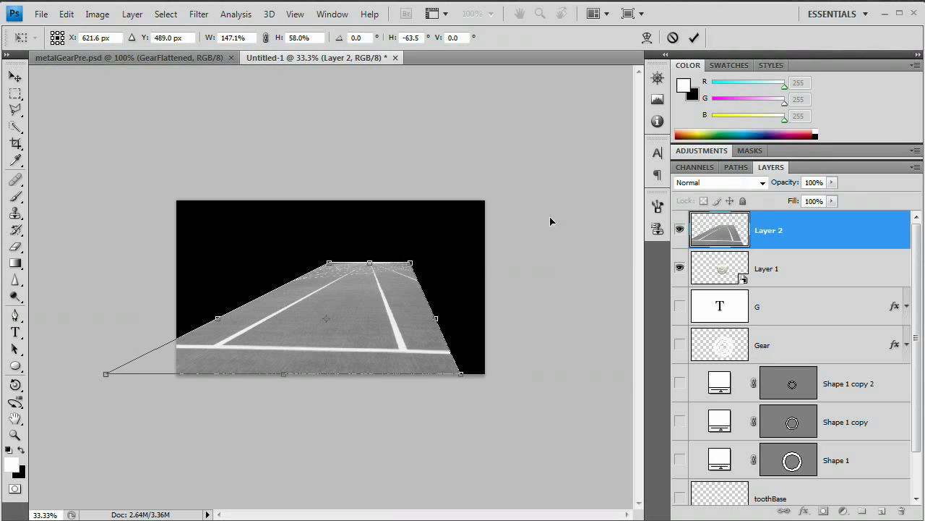
left_click(694, 38)
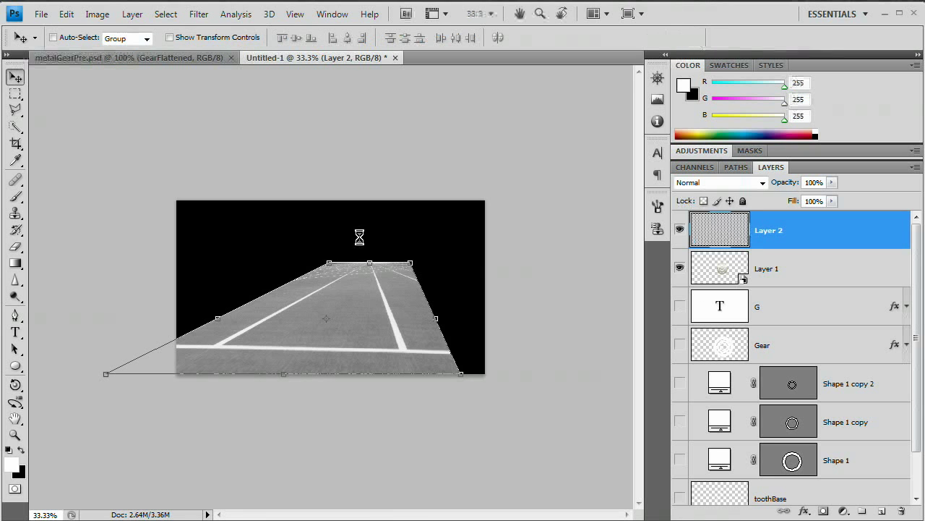
- Place the gear Smart Object layer above the track layer and move the gear's centre to about X 672 px, Y 362 px
key("ctrl+plus")
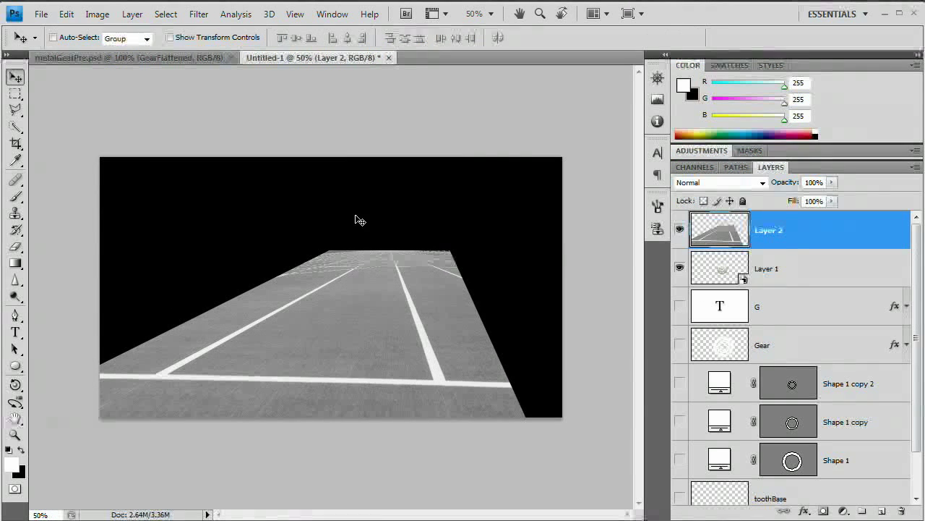
left_click_drag(723, 271, 721, 224)
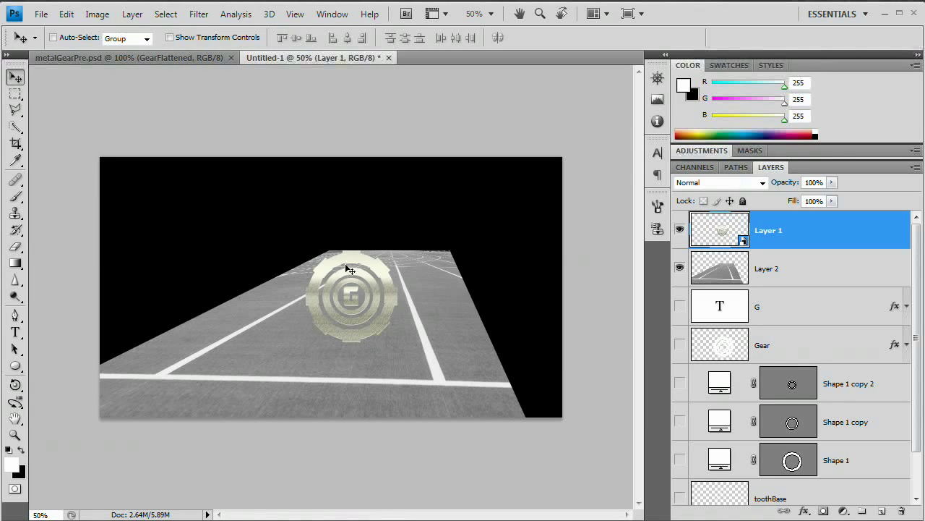
mouse_move(371, 287)
left_mouse_down()
mouse_move(393, 259)
mouse_move(364, 281)
left_mouse_up()
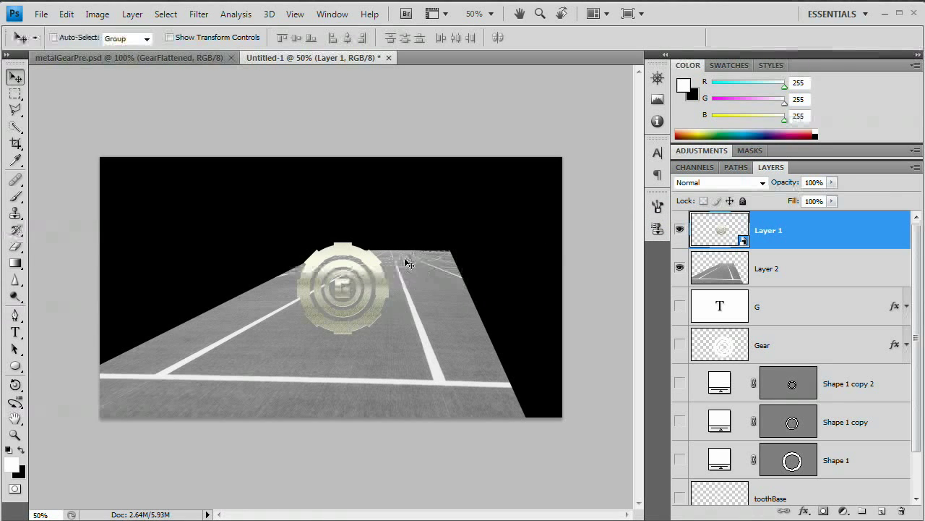
- Duplicate the gear Smart Object layer and rasterize the duplicate
left_click_drag(723, 240, 489, 345)
key("ctrl+j")
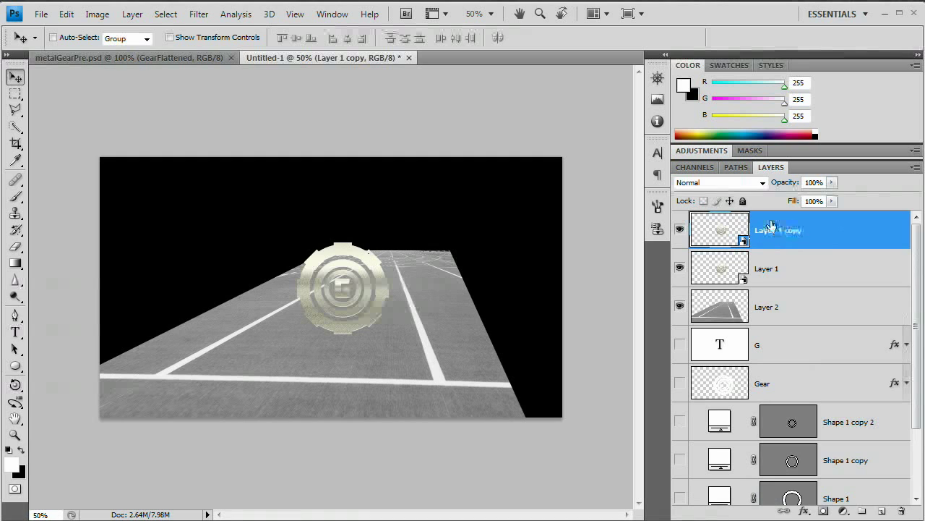
right_click(768, 222)
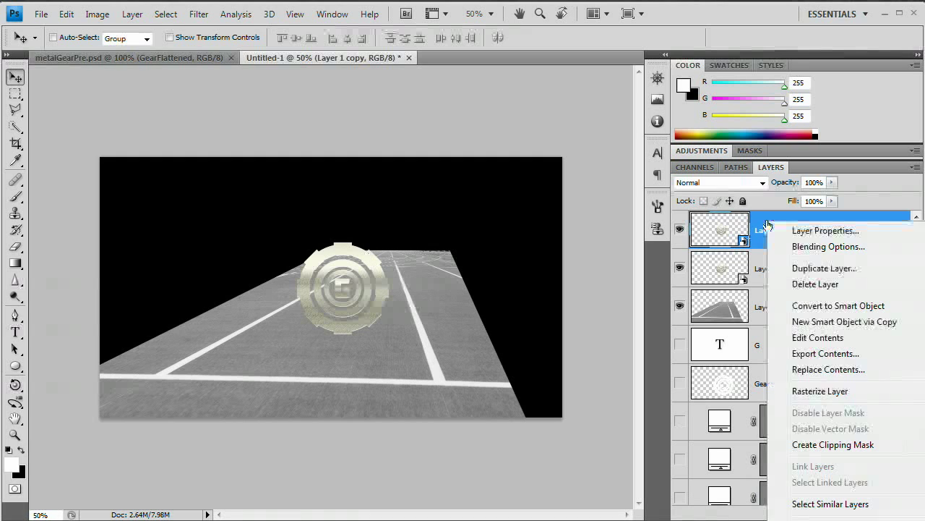
left_click(808, 391)
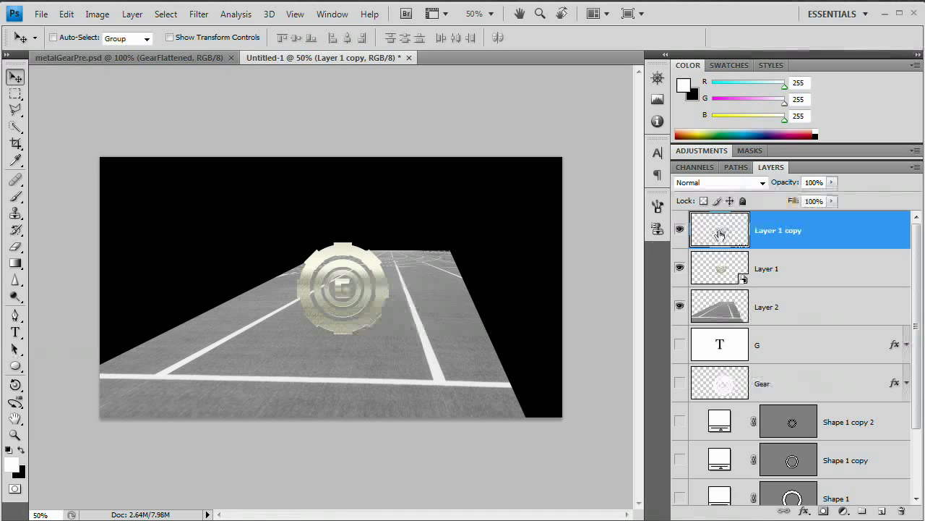
- Turn the rasterized gear copy solid black with a Hue/Saturation lightness of -100
key("ctrl+u")
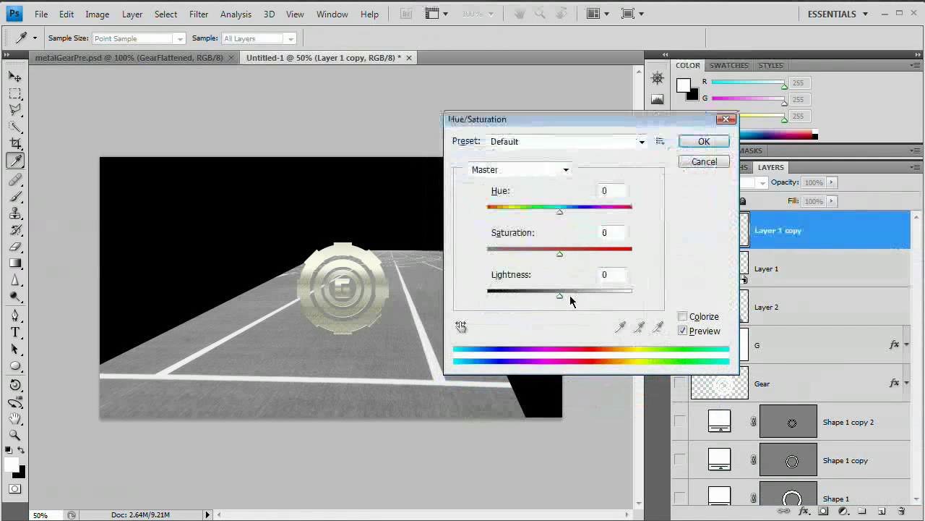
left_click_drag(559, 295, 487, 298)
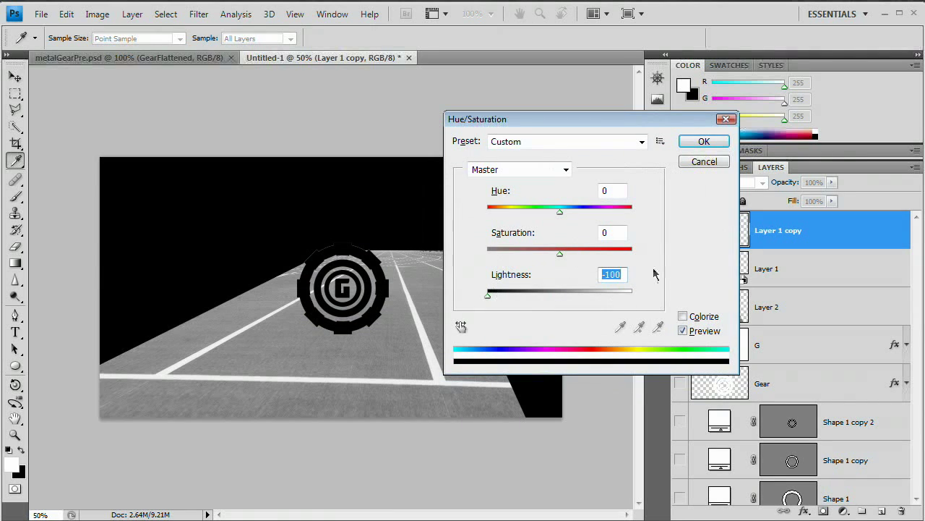
key("Return")
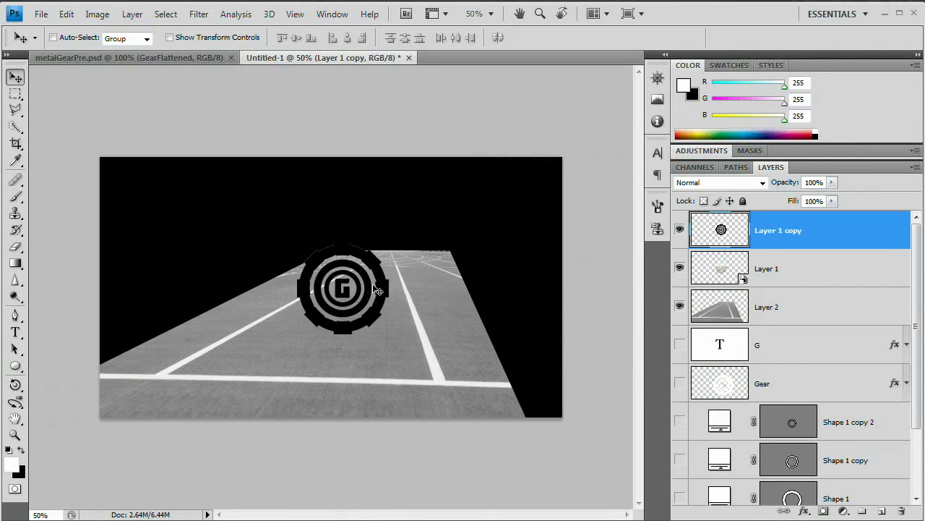
- Apply a Gaussian Blur with a 5-pixel radius to the black gear copy
key("ctrl+plus")
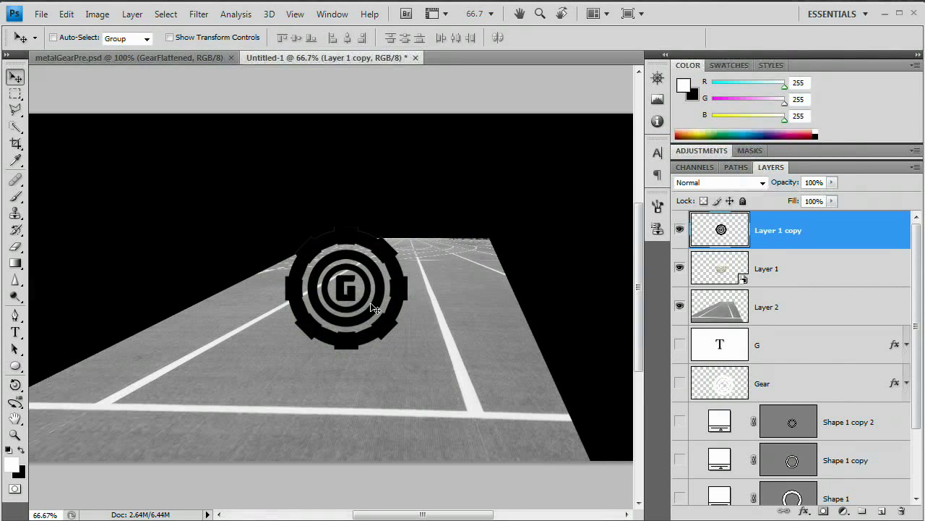
key("ctrl+plus")
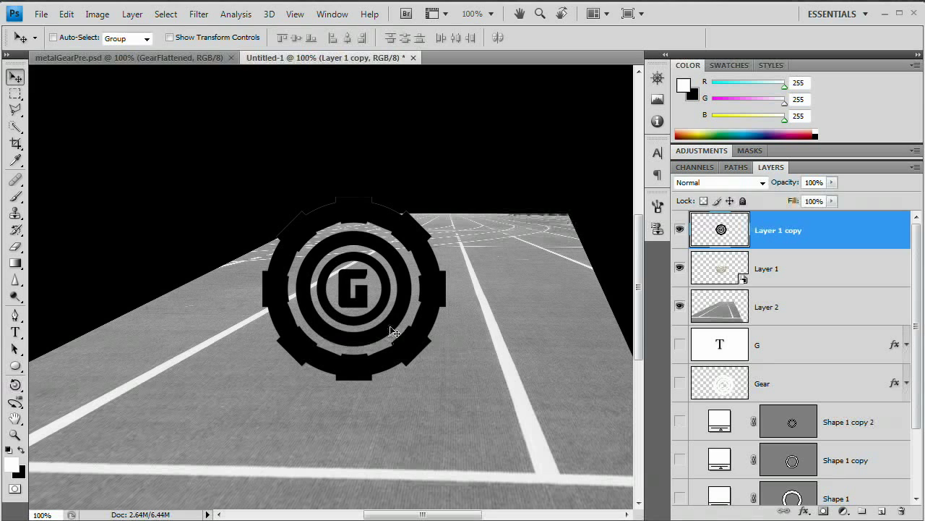
left_click(199, 14)
mouse_move(254, 133)
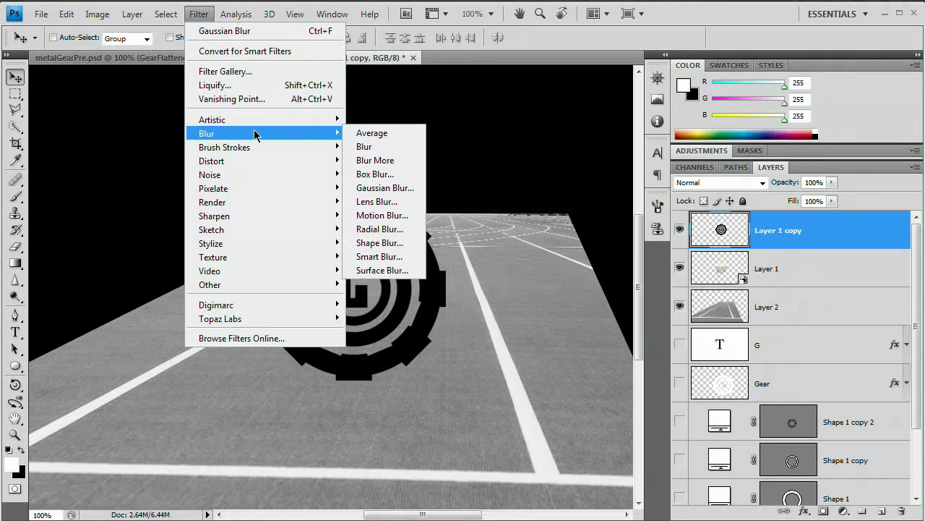
left_click(394, 195)
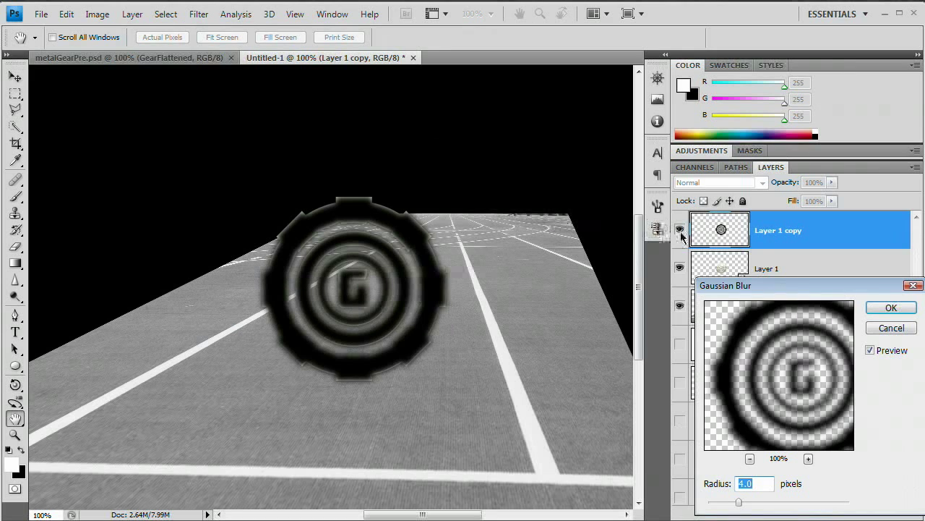
left_click_drag(788, 285, 620, 169)
type("5")
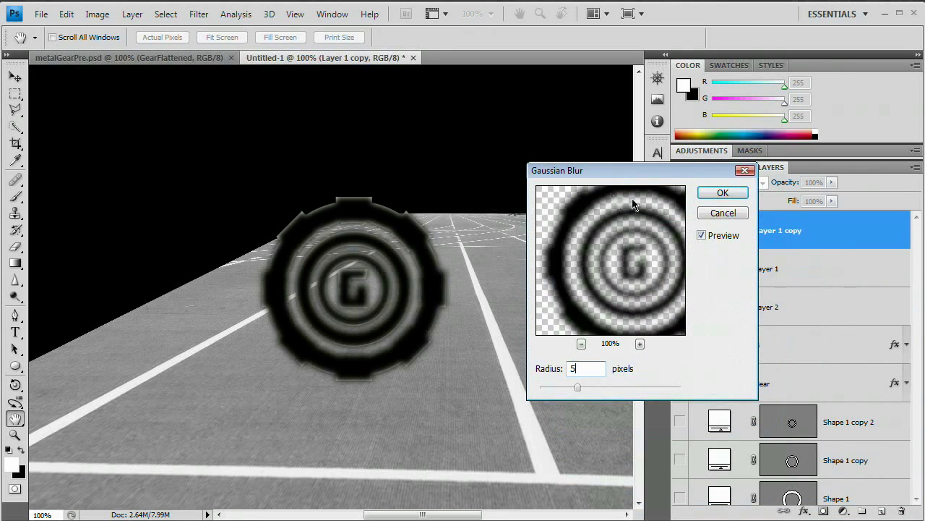
left_click(724, 193)
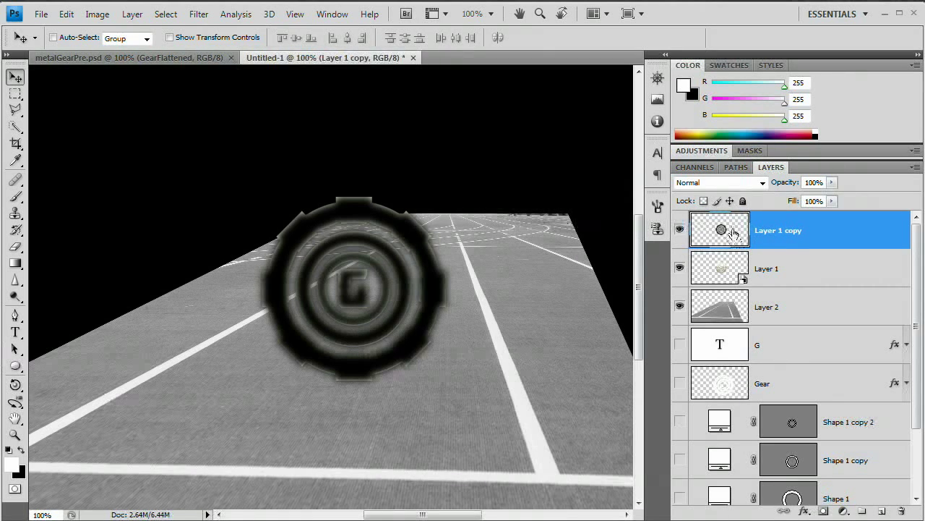
- Distort the black gear copy with a free transform so it lies slanted along the track floor, about 200% wide and 69% high
key("ctrl+t")
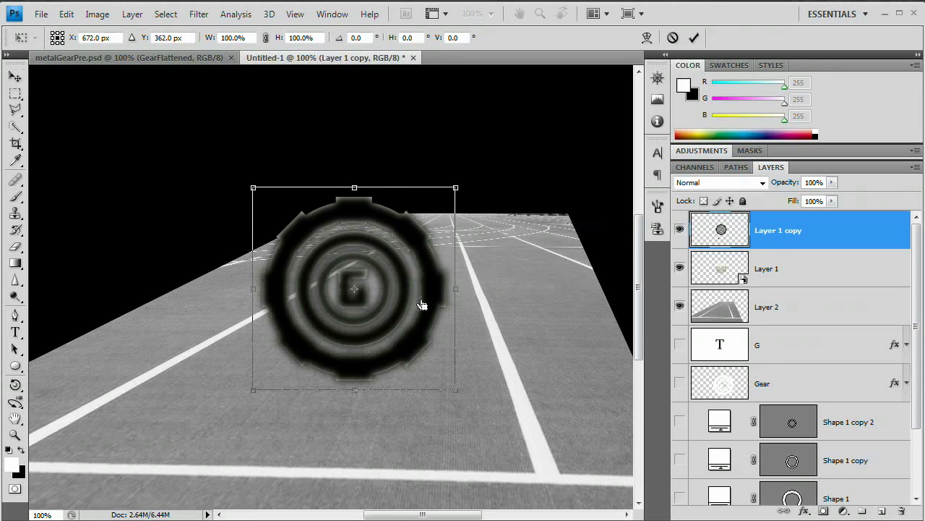
right_click(397, 266)
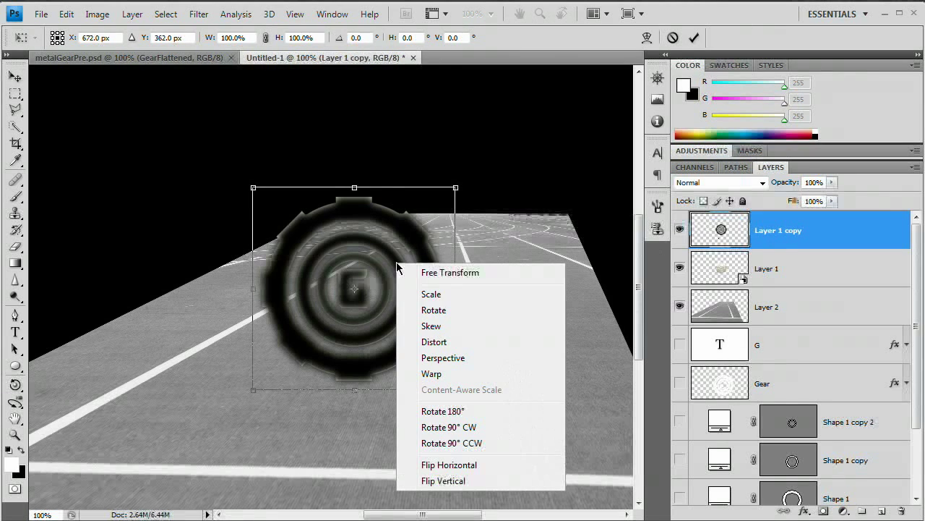
left_click(441, 342)
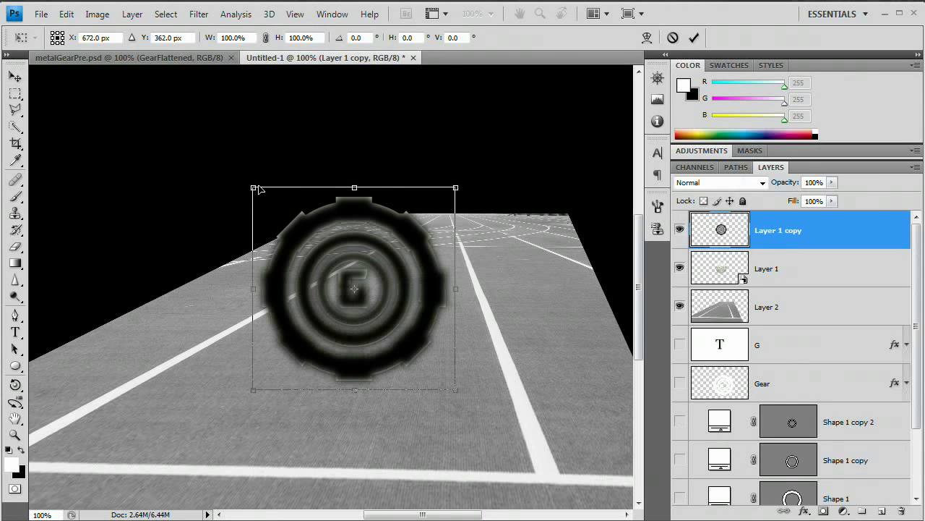
left_click_drag(258, 189, 370, 253)
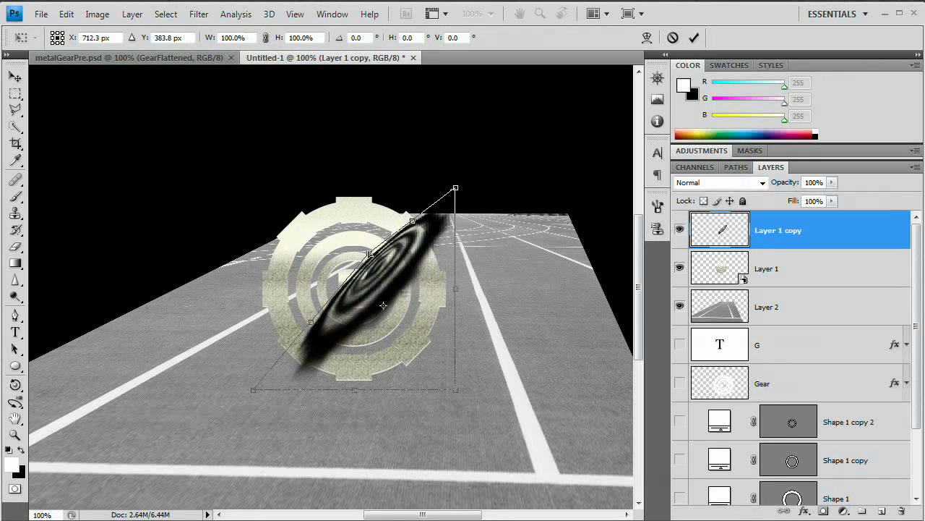
left_click_drag(454, 238, 459, 247)
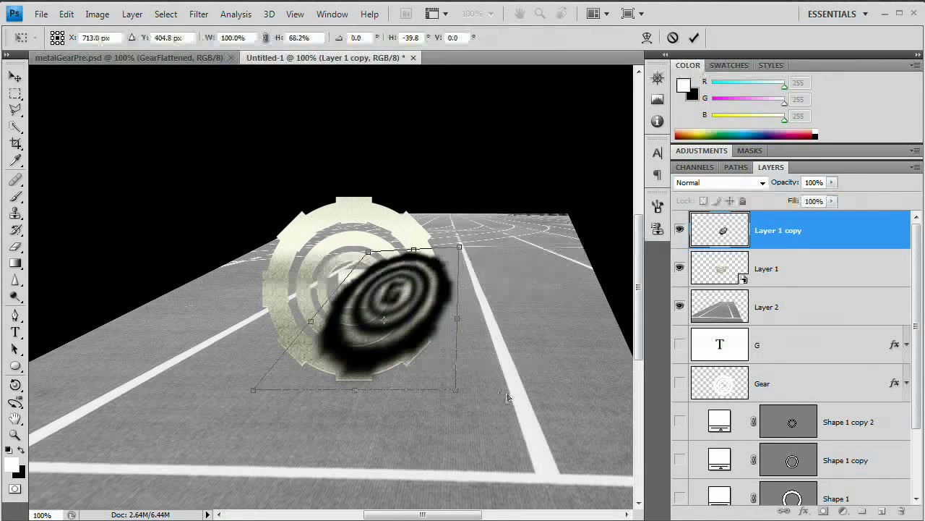
left_click_drag(507, 396, 509, 392)
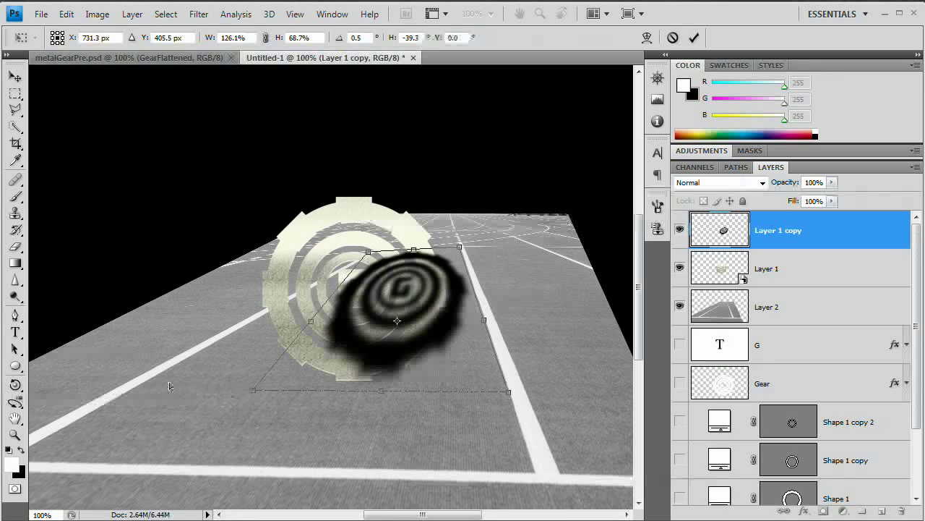
left_click_drag(169, 385, 201, 363)
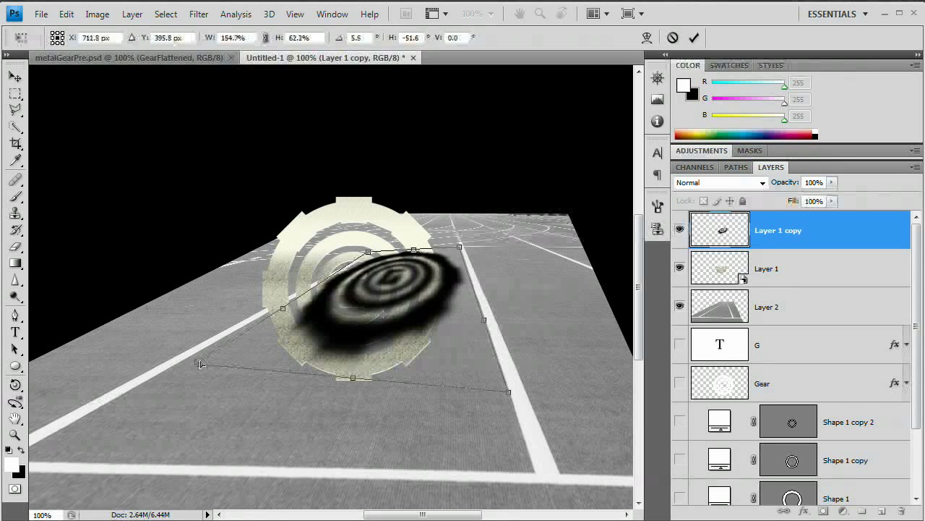
left_click_drag(369, 251, 379, 262)
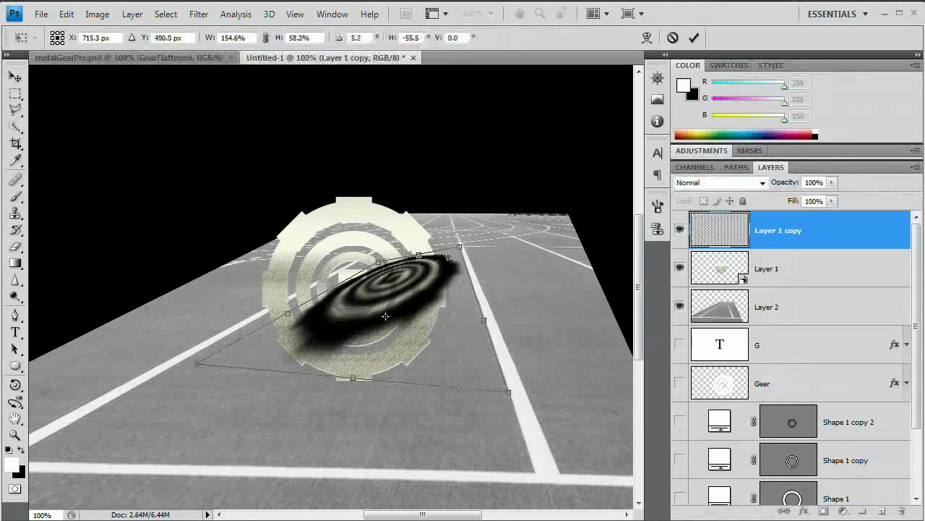
left_click_drag(448, 261, 443, 264)
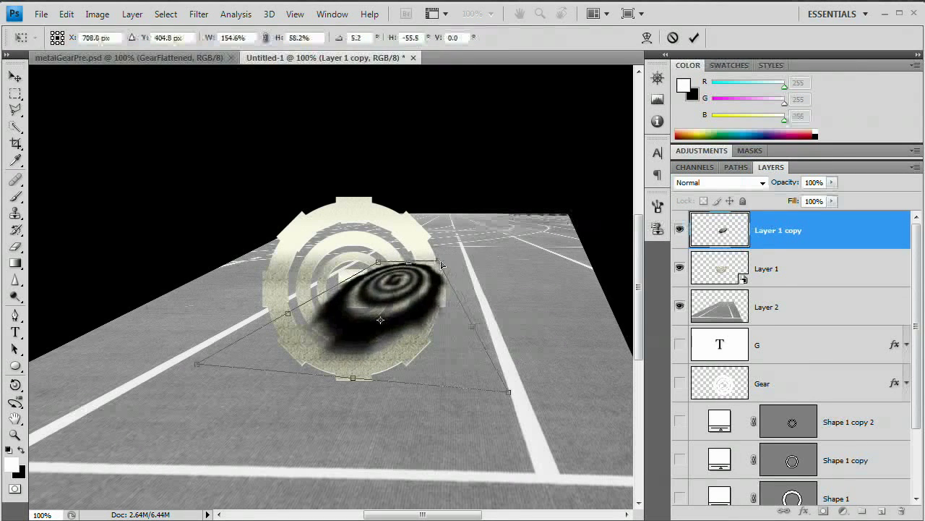
left_click_drag(377, 265, 370, 258)
left_click_drag(455, 260, 456, 258)
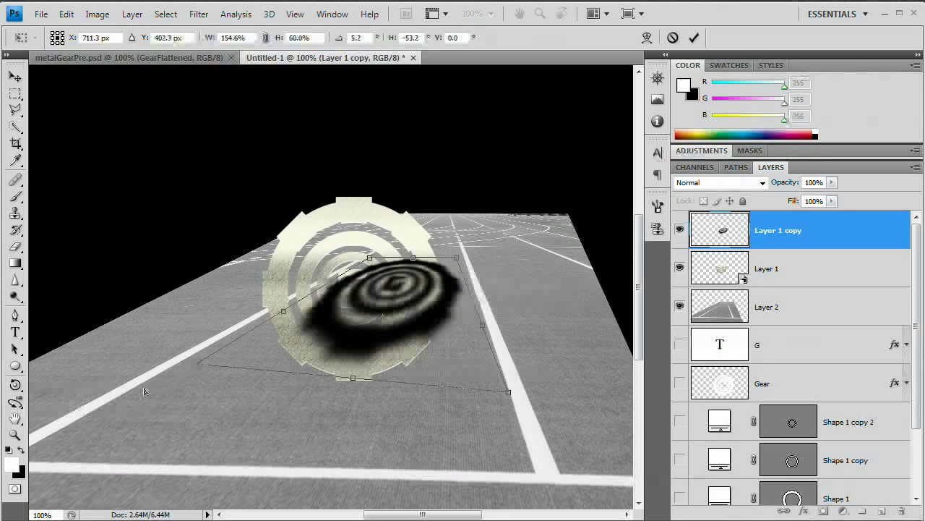
left_click_drag(144, 391, 103, 405)
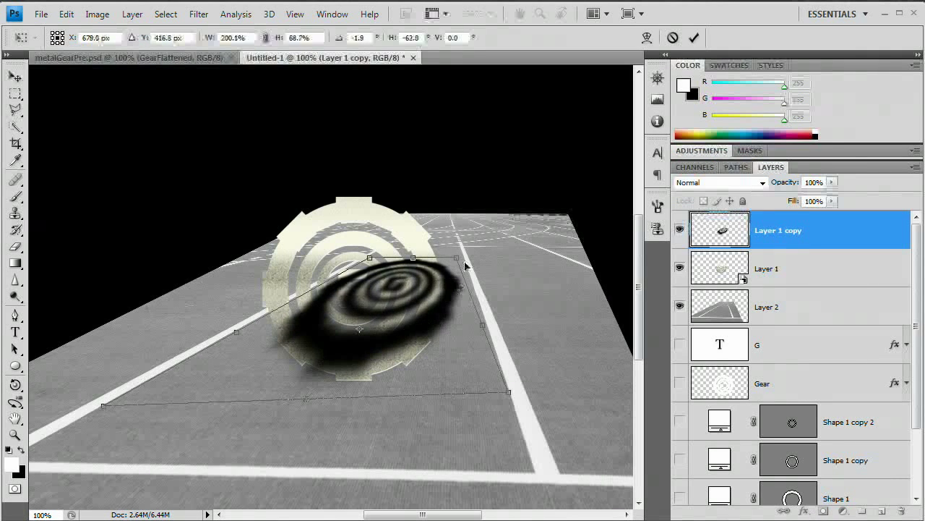
left_click_drag(456, 258, 460, 253)
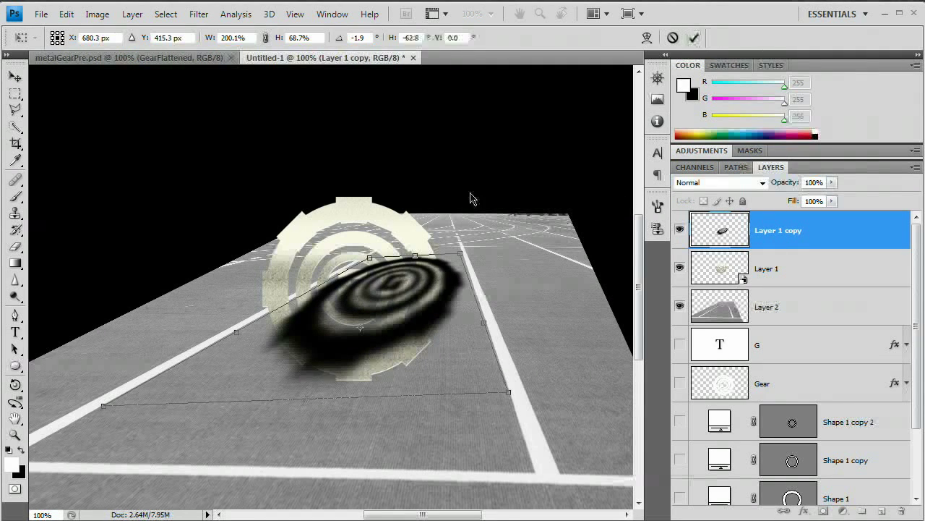
left_click(694, 38)
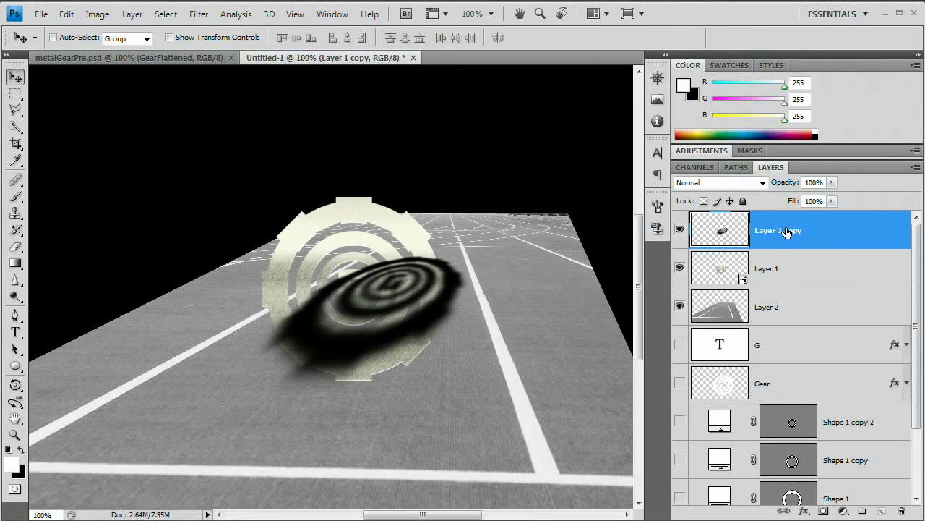
- Place the black shadow layer directly beneath the gear Smart Object layer and shift the shadow about 30 px right and 20 px down
left_click_drag(785, 230, 788, 285)
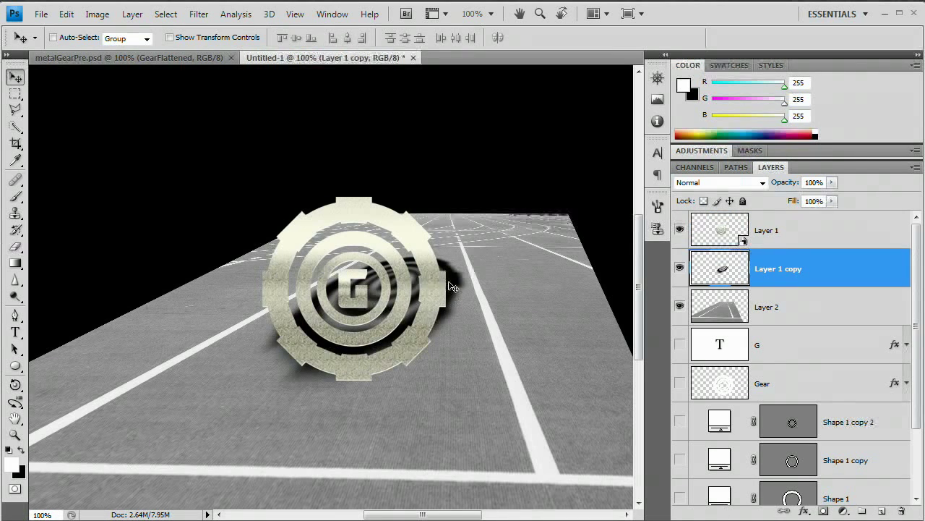
left_click_drag(467, 306, 483, 304)
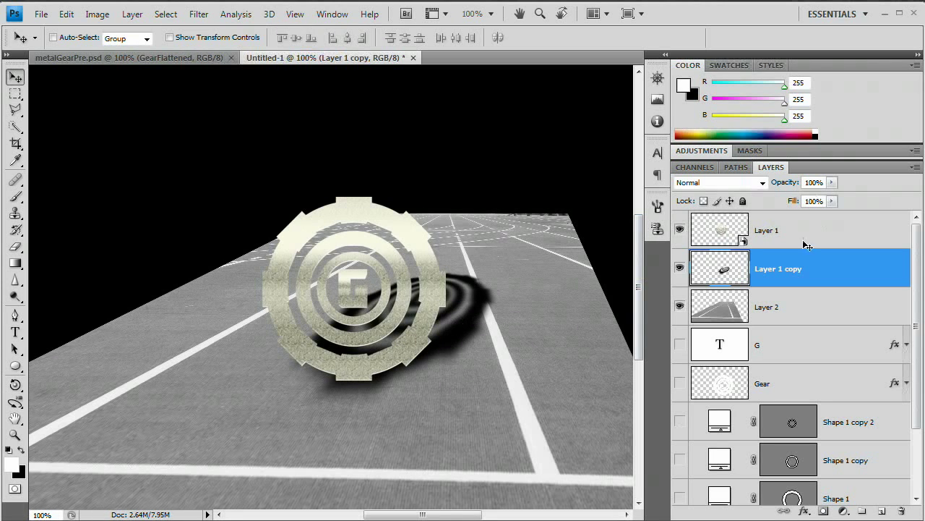
- Set the shadow layer's blend mode to Soft Light and its opacity to 79%
left_click(749, 184)
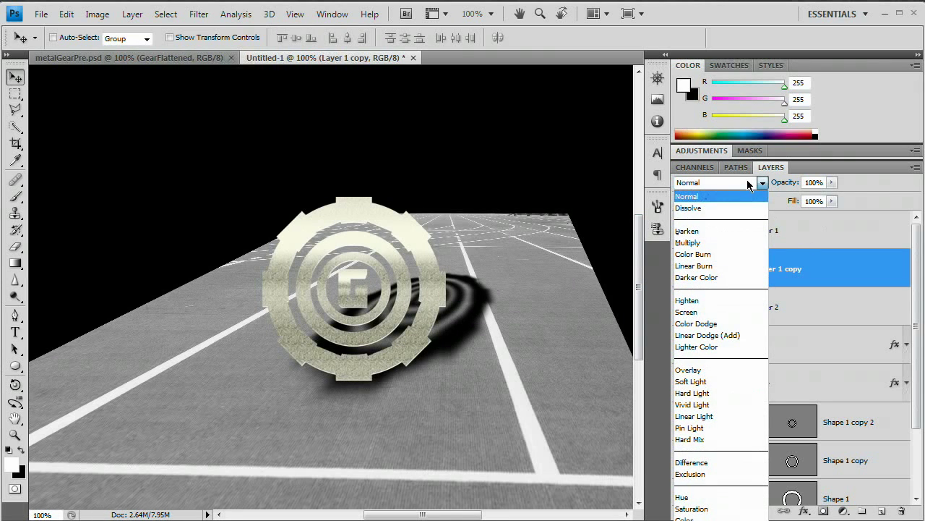
left_click(720, 381)
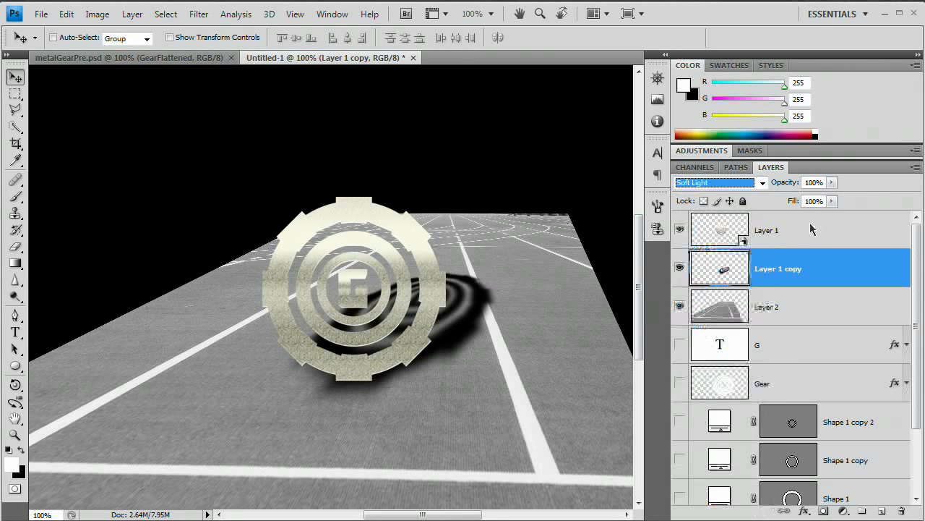
left_click_drag(778, 186, 775, 186)
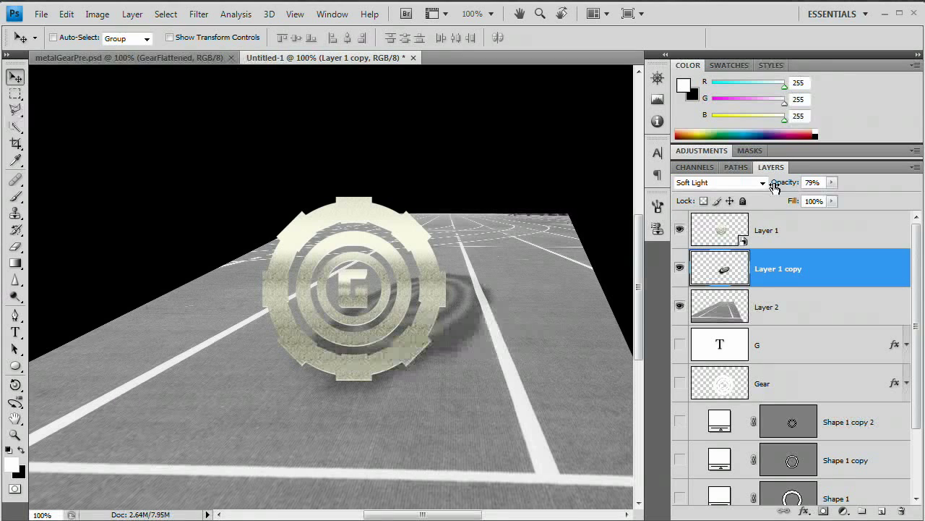
- Nudge the gear Smart Object layer 10 px up and 10 px left, away from its shadow
left_click(737, 224)
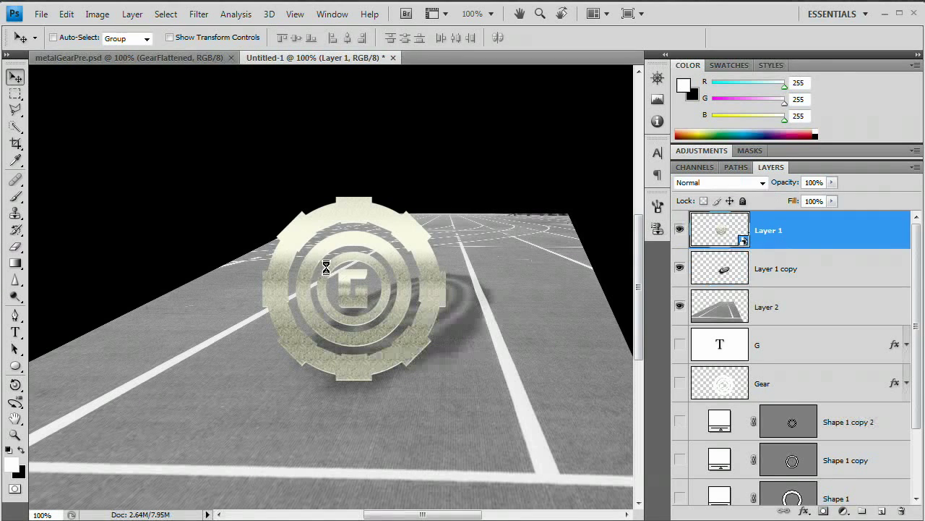
key("shift+Up")
key("shift+Left")
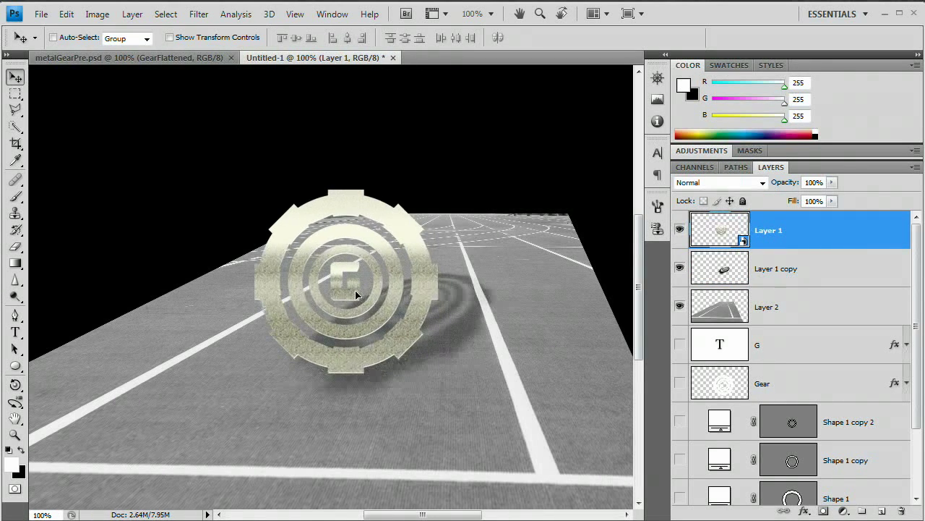
- Add a layer mask to the running-track layer
key("ctrl+minus")
key("ctrl+minus")
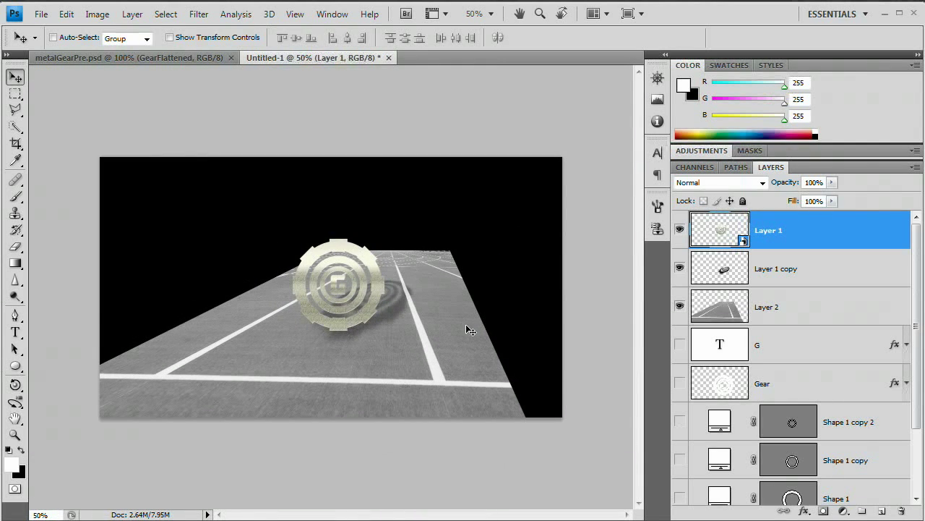
left_click(799, 304)
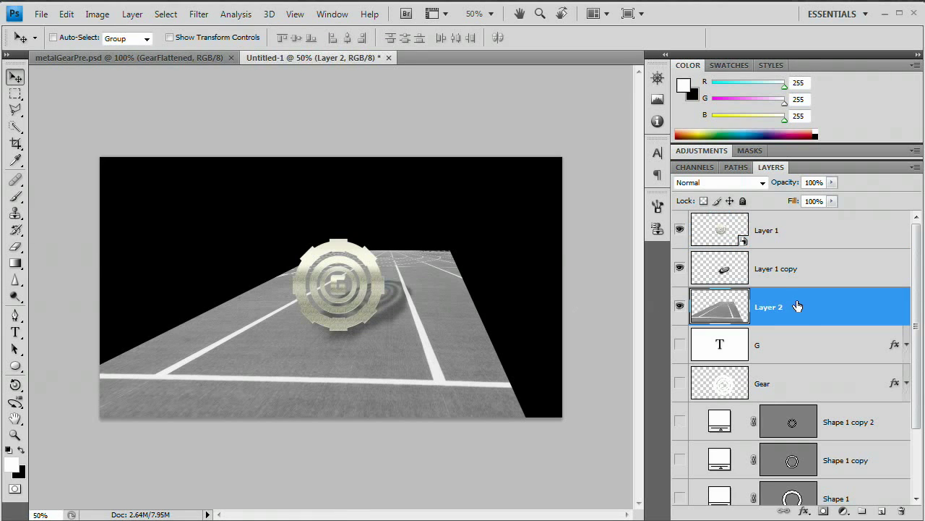
left_click(824, 510)
- Paint black on the track's layer mask with a soft 175 px brush at 0% hardness to fade the floor's outer edges
key("b")
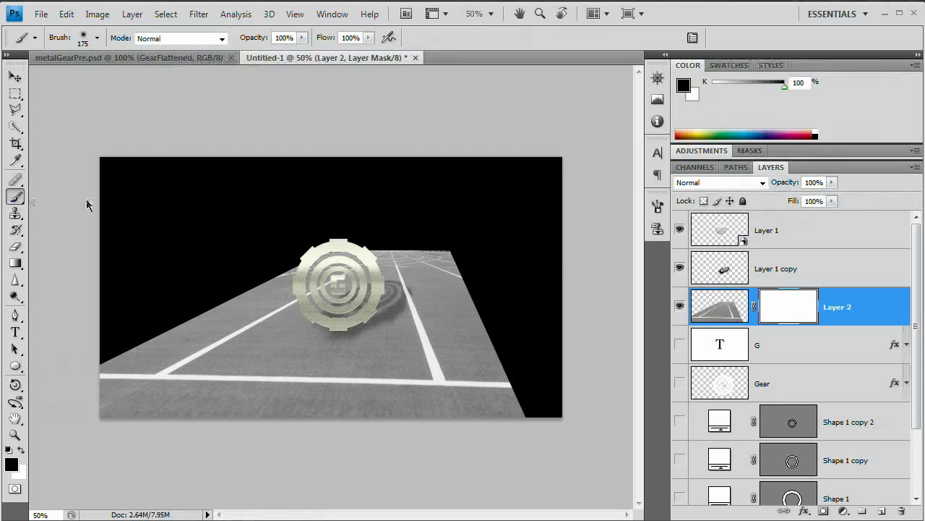
left_click(97, 38)
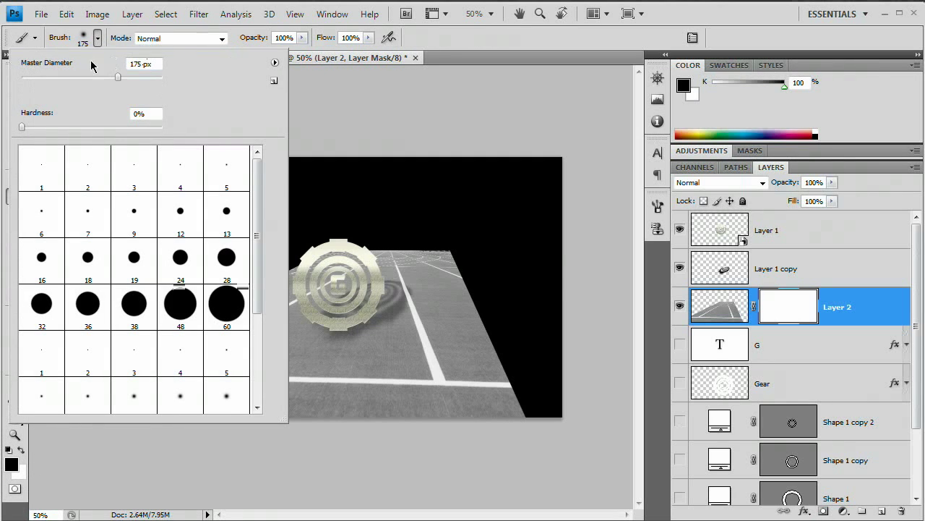
key("Return")
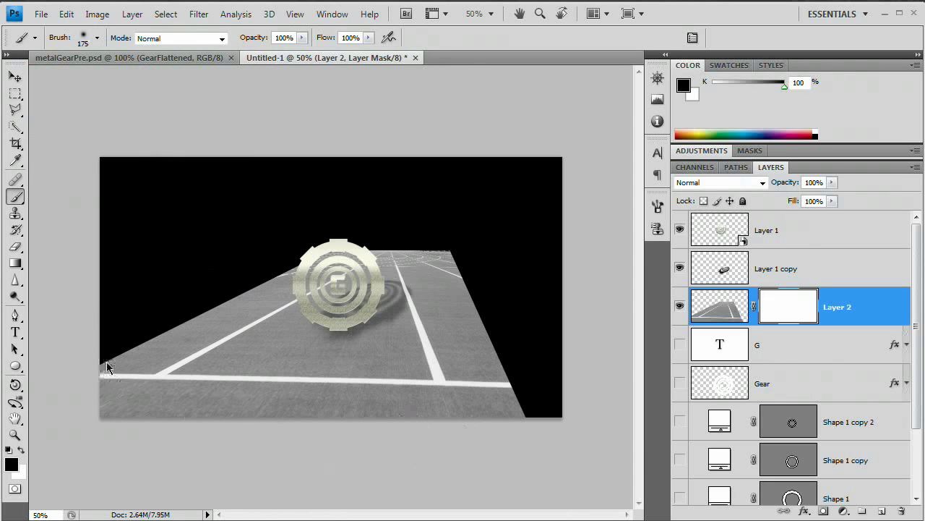
mouse_move(106, 367)
left_mouse_down()
mouse_move(96, 340)
mouse_move(104, 385)
mouse_move(141, 328)
mouse_move(193, 315)
mouse_move(331, 216)
mouse_move(427, 225)
mouse_move(330, 229)
mouse_move(488, 239)
mouse_move(495, 279)
mouse_move(468, 258)
mouse_move(473, 253)
mouse_move(516, 384)
mouse_move(498, 445)
mouse_move(452, 436)
mouse_move(234, 441)
mouse_move(86, 424)
mouse_move(182, 411)
mouse_move(275, 429)
mouse_move(497, 423)
mouse_move(569, 436)
left_mouse_up()
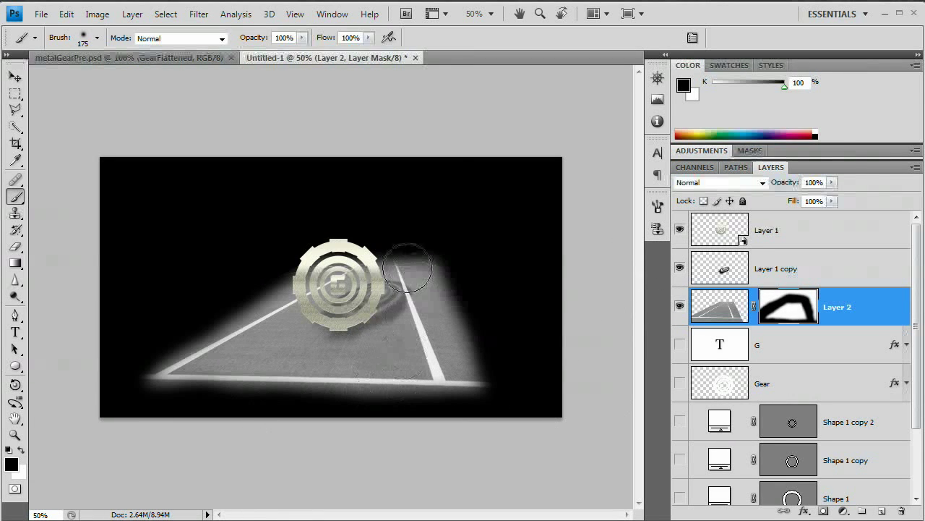
mouse_move(407, 269)
left_mouse_down()
mouse_move(495, 341)
mouse_move(467, 295)
mouse_move(458, 351)
mouse_move(444, 225)
mouse_move(454, 333)
mouse_move(476, 331)
mouse_move(479, 303)
mouse_move(511, 308)
mouse_move(518, 341)
mouse_move(514, 330)
mouse_move(496, 355)
mouse_move(494, 344)
mouse_move(441, 331)
left_mouse_up()
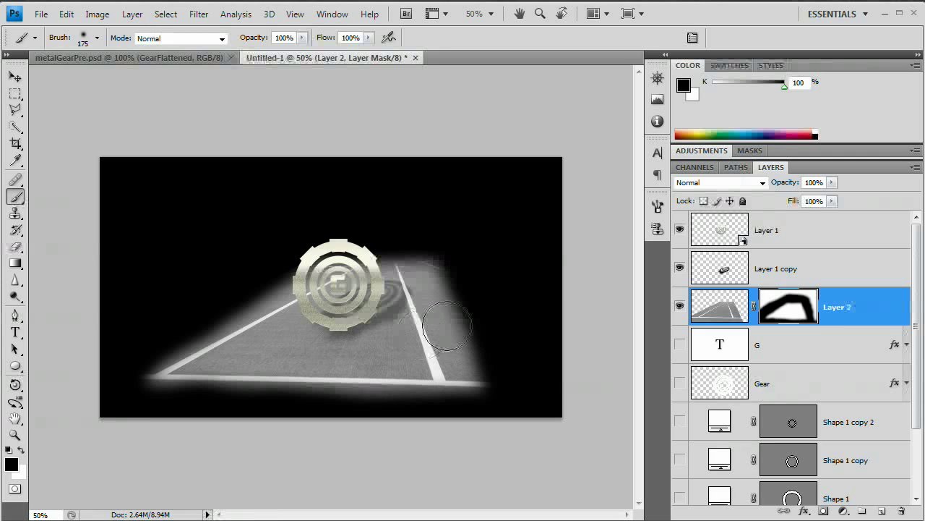